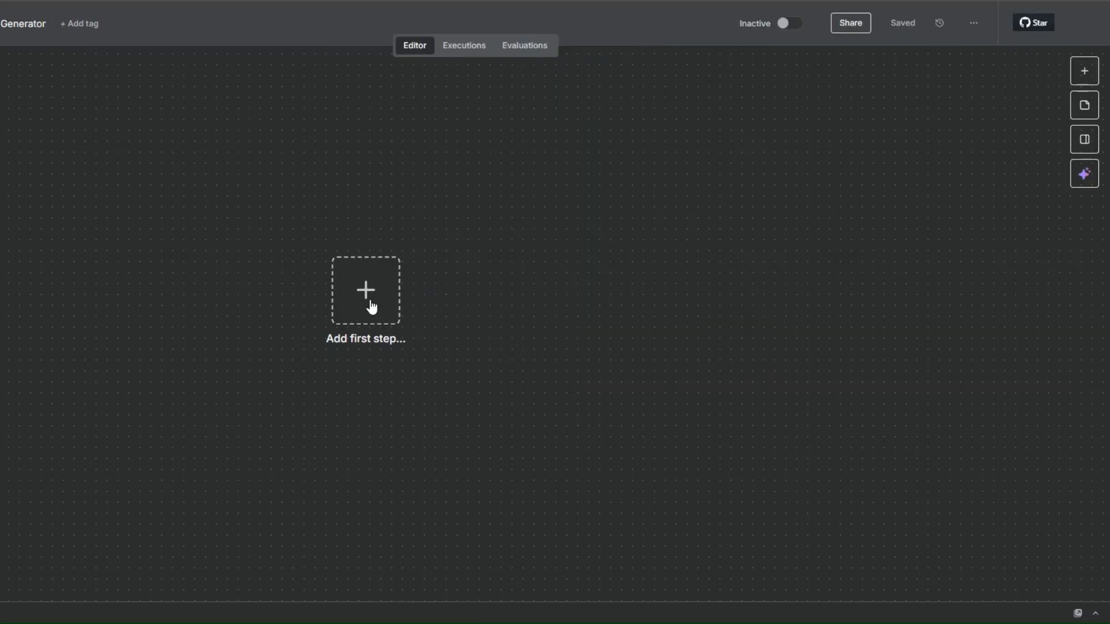
# Add an On form submission trigger, giving the form the title "Turn Your Idea Into a Viral Post." and a short description
pyautogui.click(372, 306)
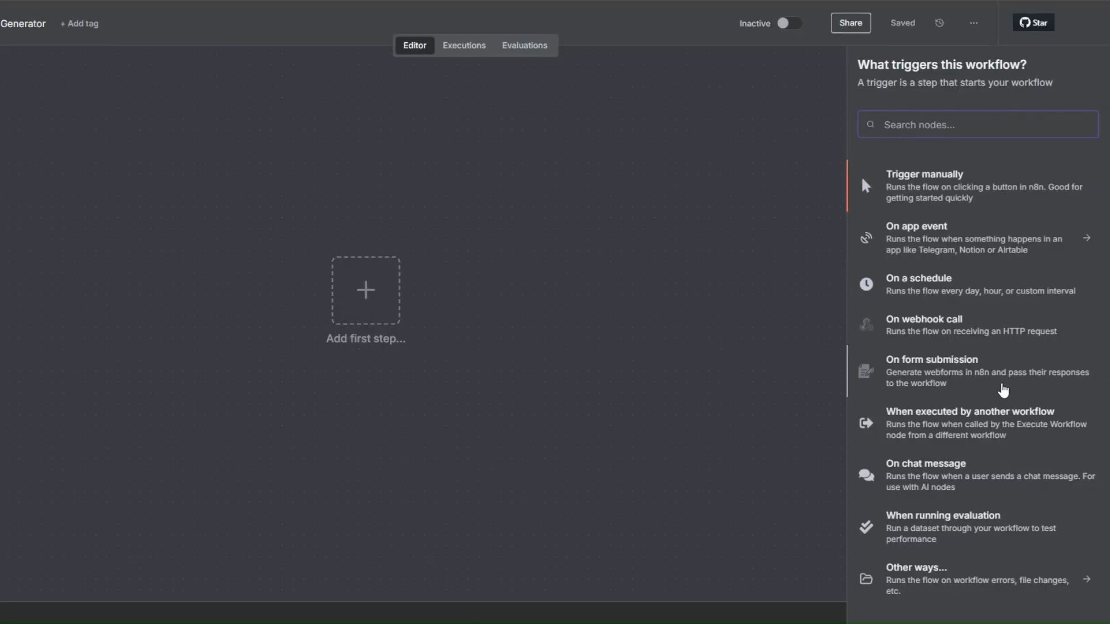
pyautogui.click(940, 367)
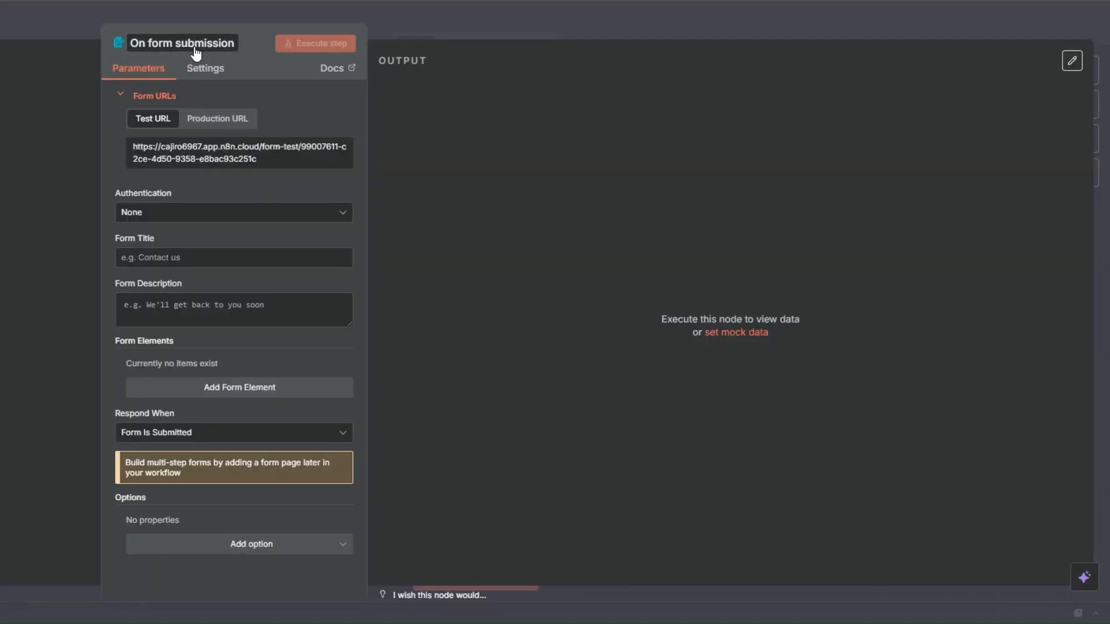
pyautogui.click(152, 257)
pyautogui.click(151, 308)
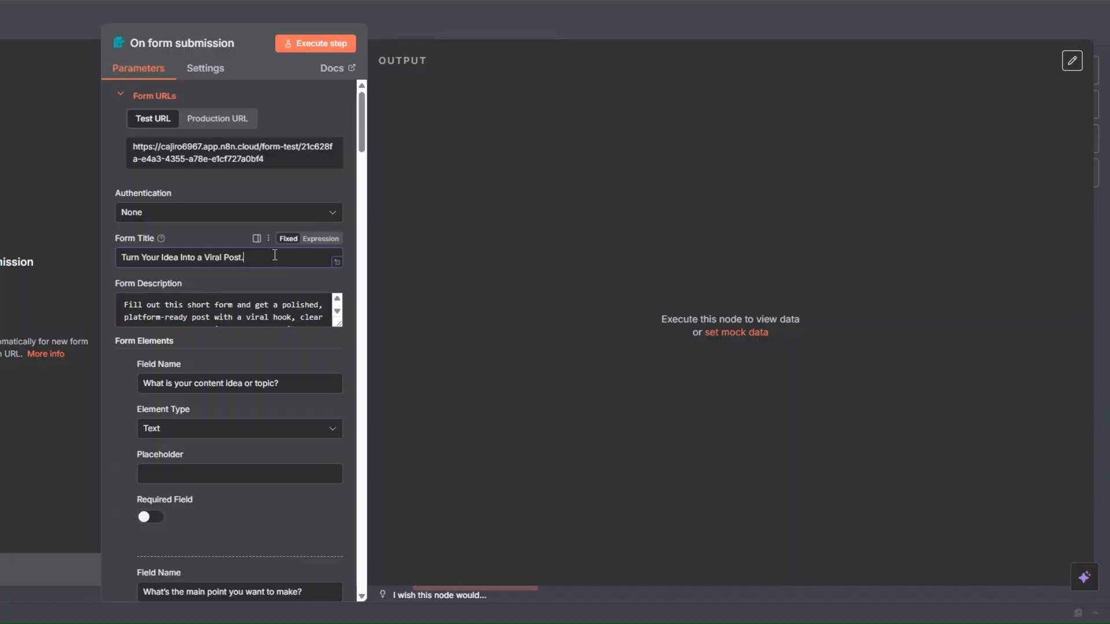
# Review the form's title and description and skim through its form elements
pyautogui.scroll(-1, 274, 255)
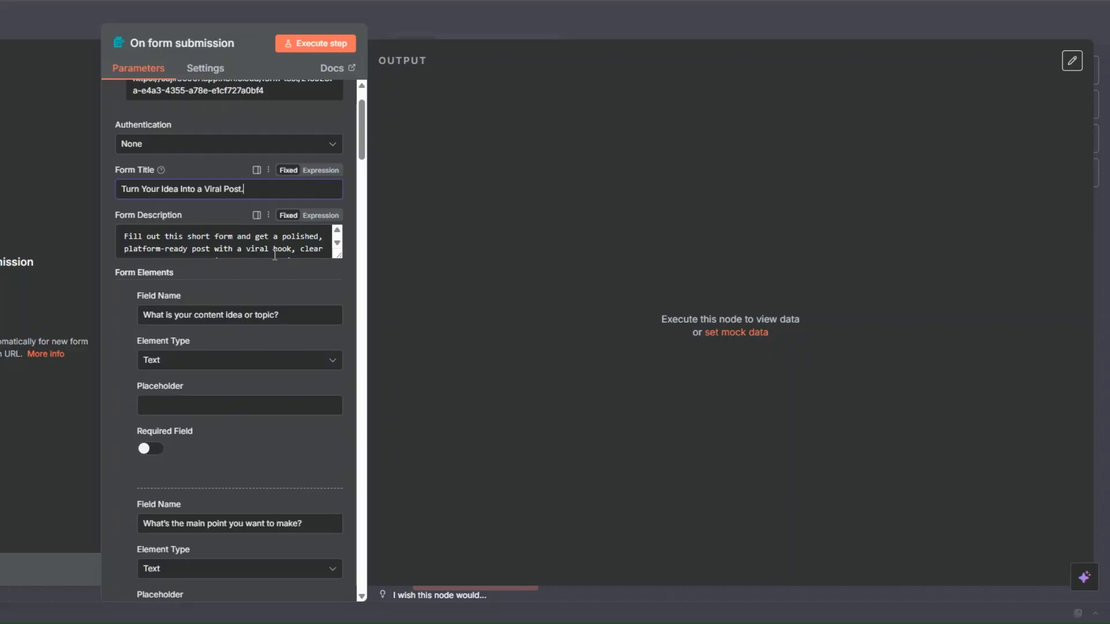
pyautogui.scroll(-1, 274, 255)
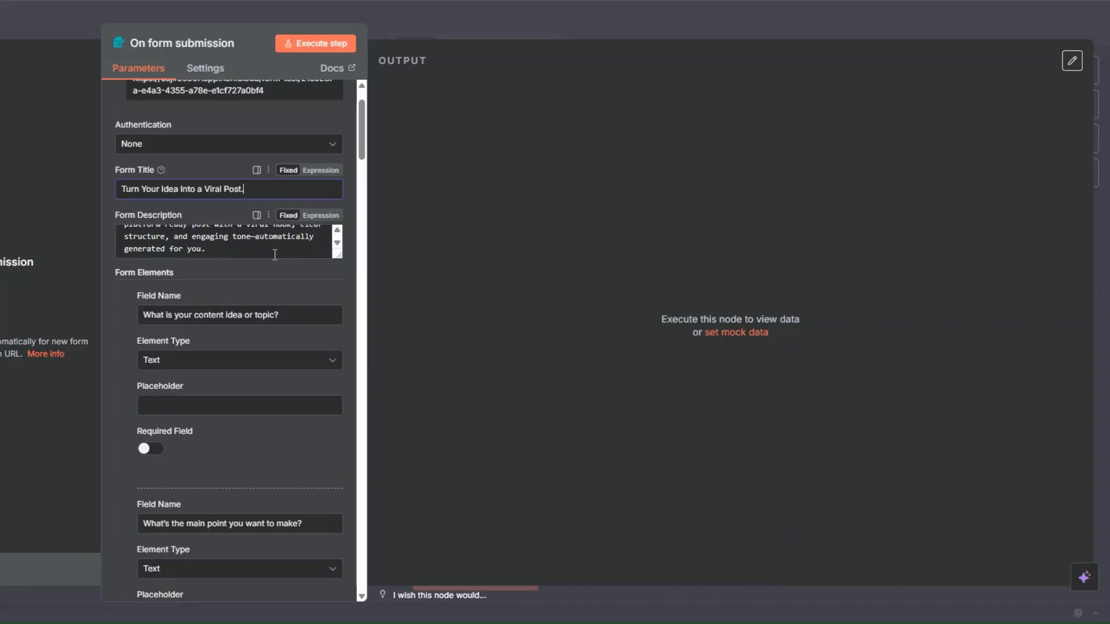
pyautogui.scroll(-1, 274, 255)
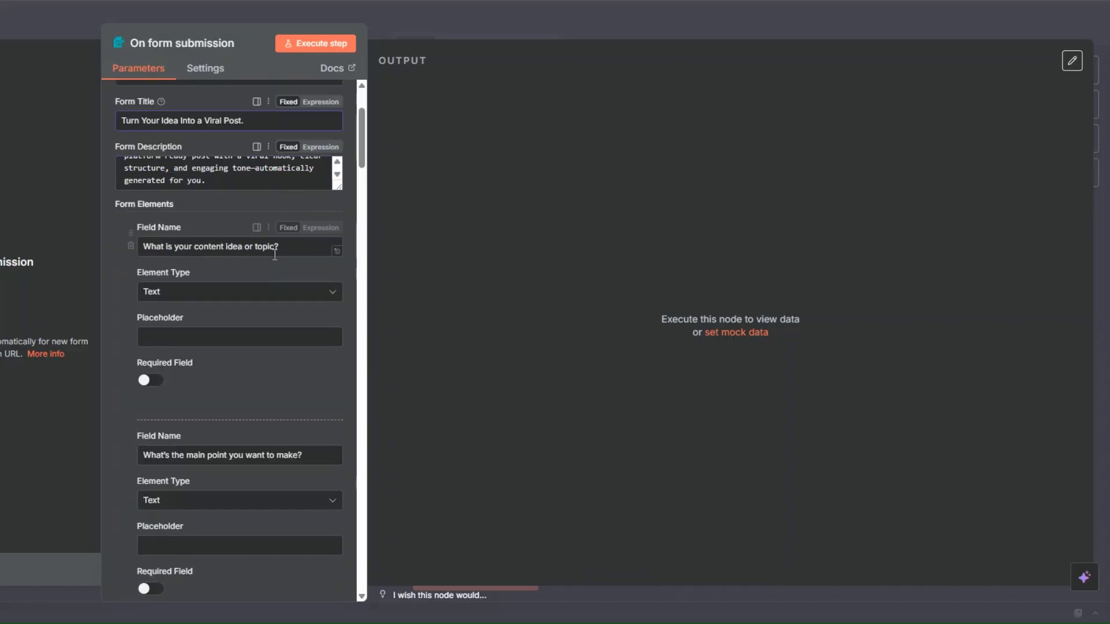
pyautogui.scroll(-15, 274, 255)
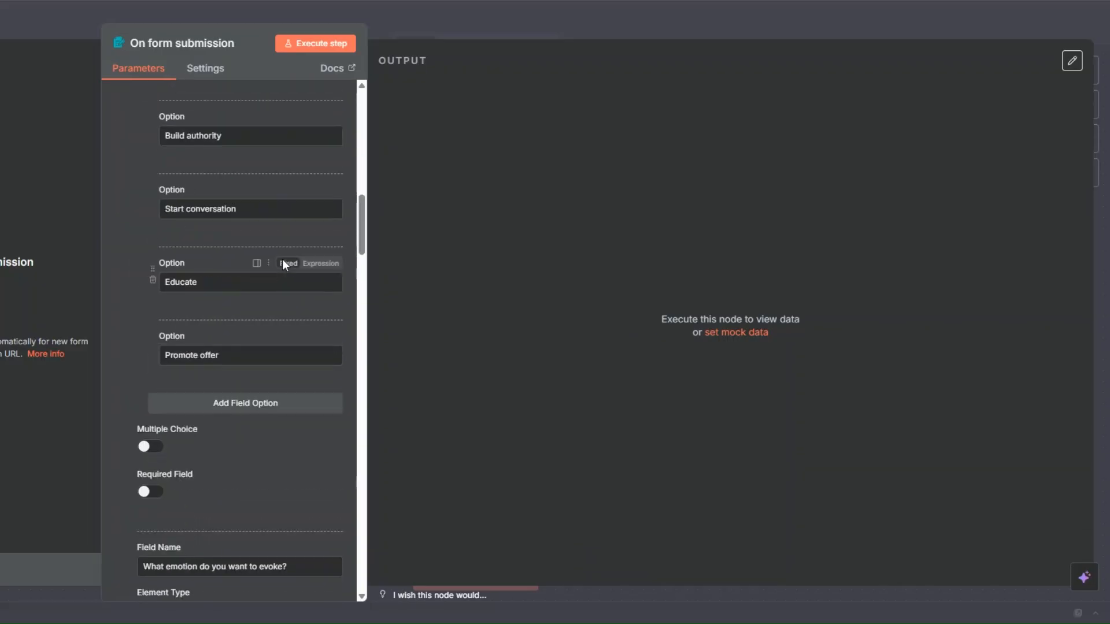
pyautogui.scroll(-15, 283, 260)
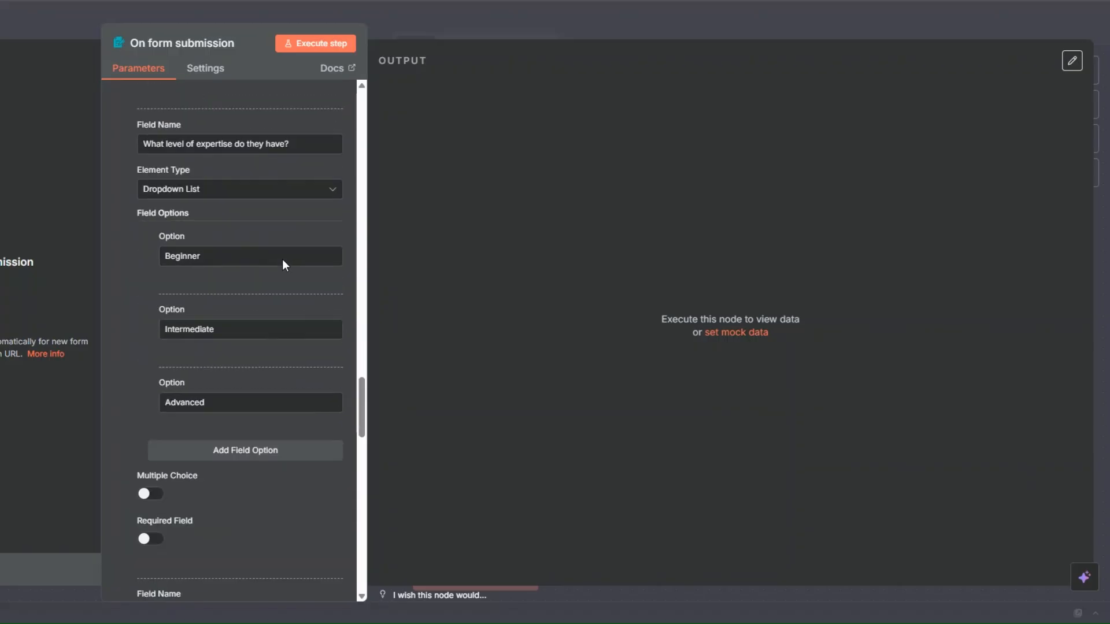
pyautogui.moveTo(362, 456); pyautogui.dragTo(345, 120)
pyautogui.scroll(2, 345, 120)
pyautogui.scroll(-2, 248, 225)
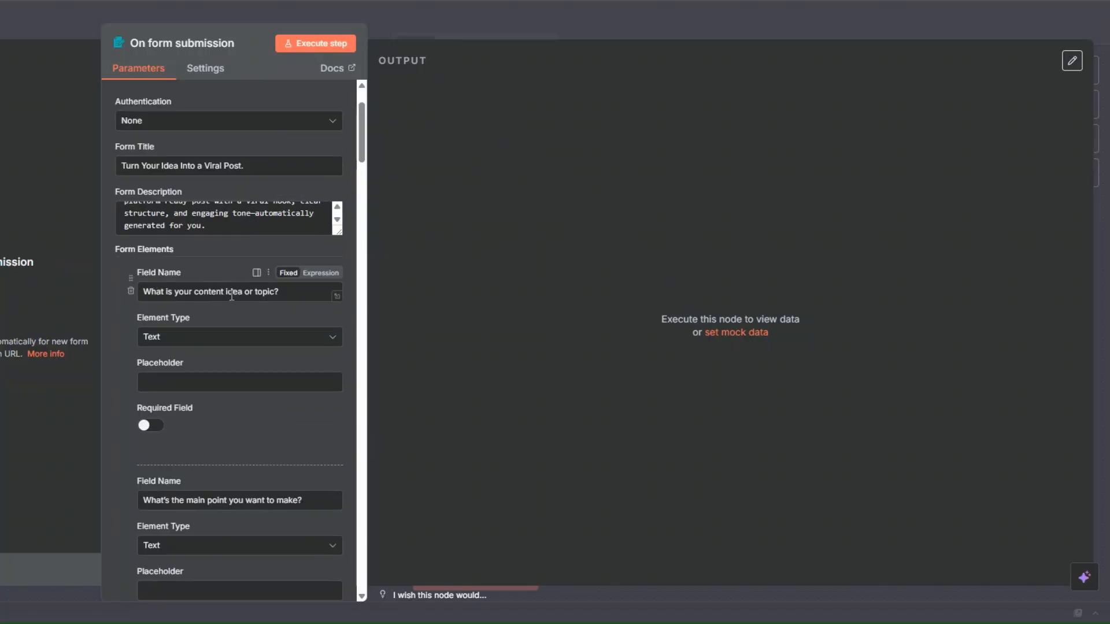
# Examine the form elements for content idea, main point and post goal, including their element types and options
pyautogui.scroll(-1, 185, 300)
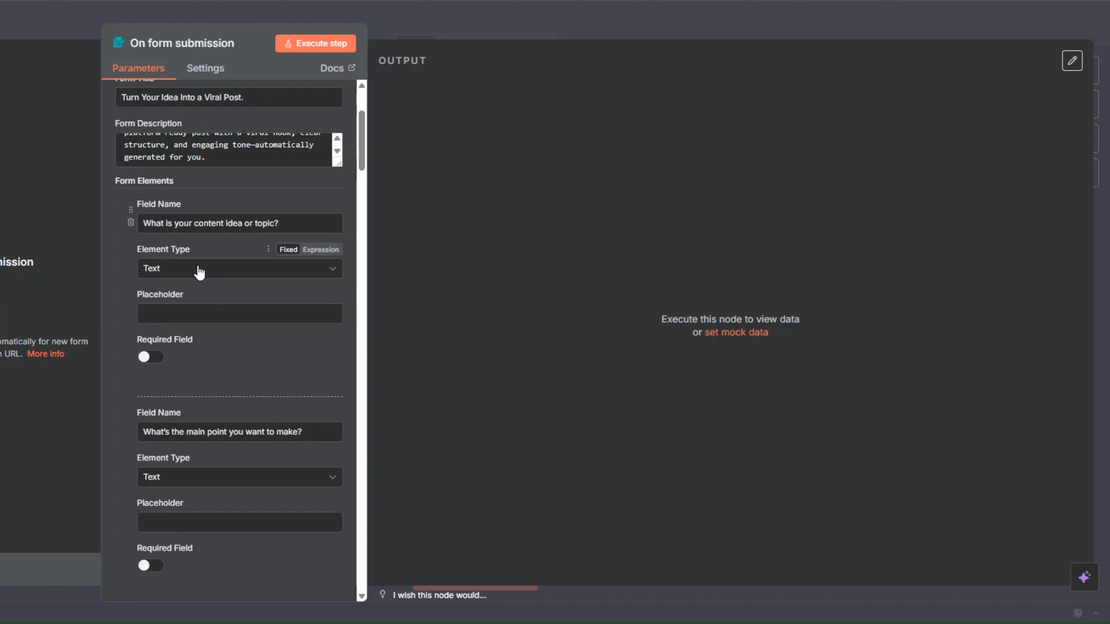
pyautogui.scroll(-3, 190, 260)
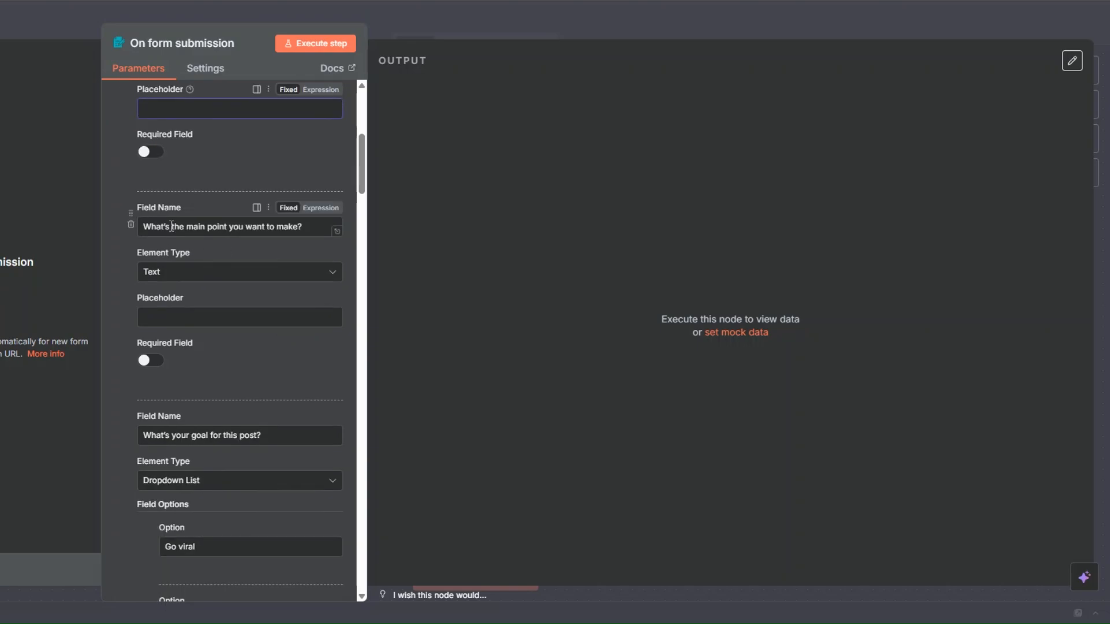
pyautogui.scroll(-1, 191, 225)
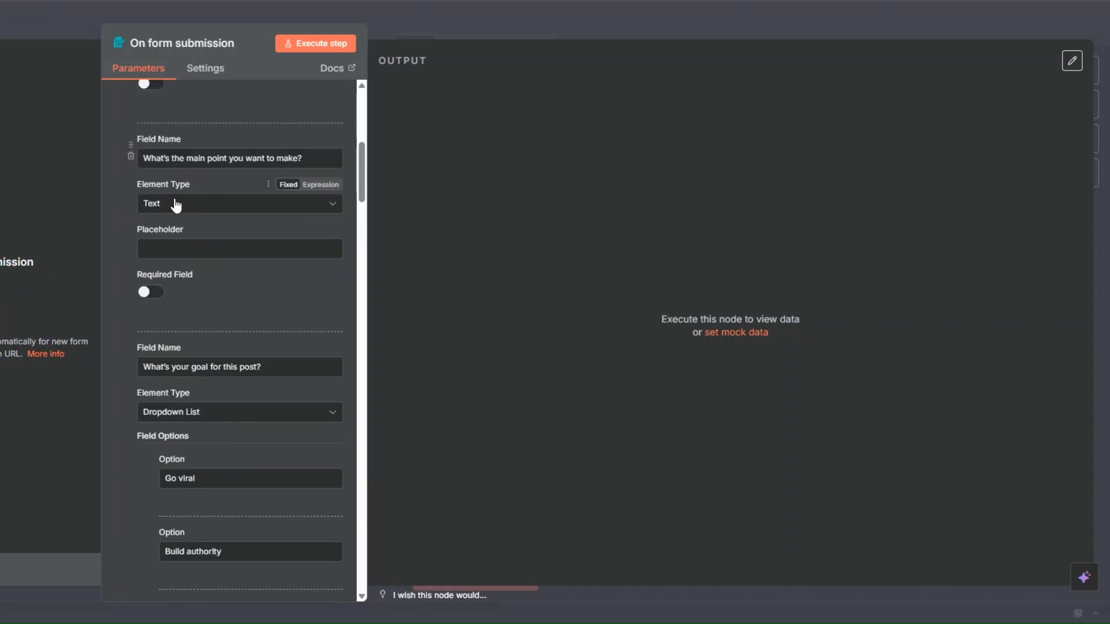
pyautogui.scroll(-3, 176, 207)
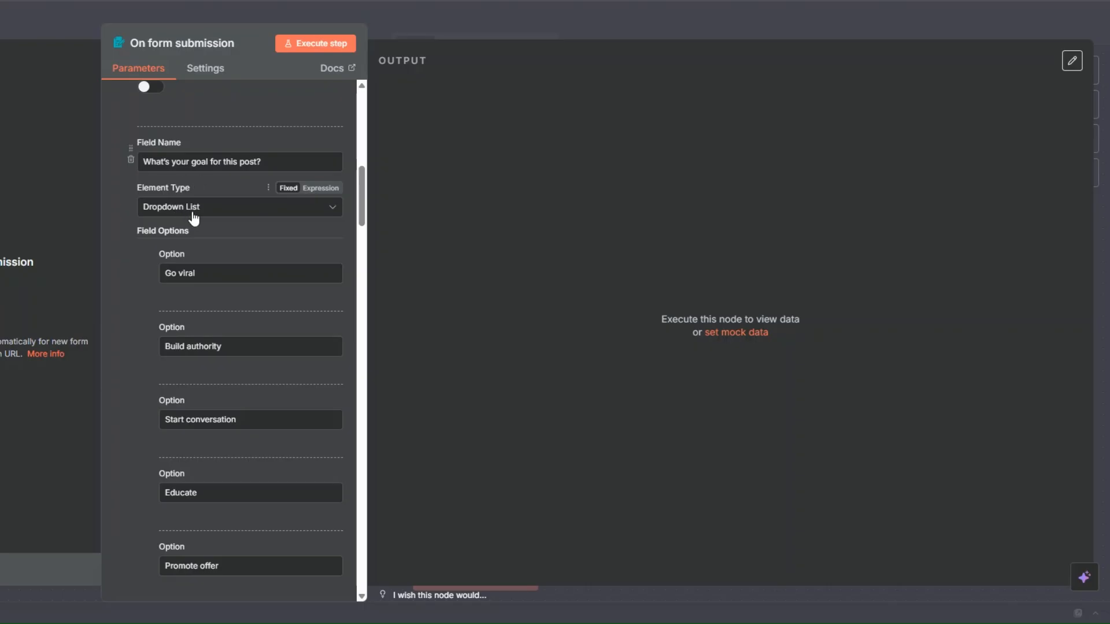
pyautogui.scroll(-1, 194, 218)
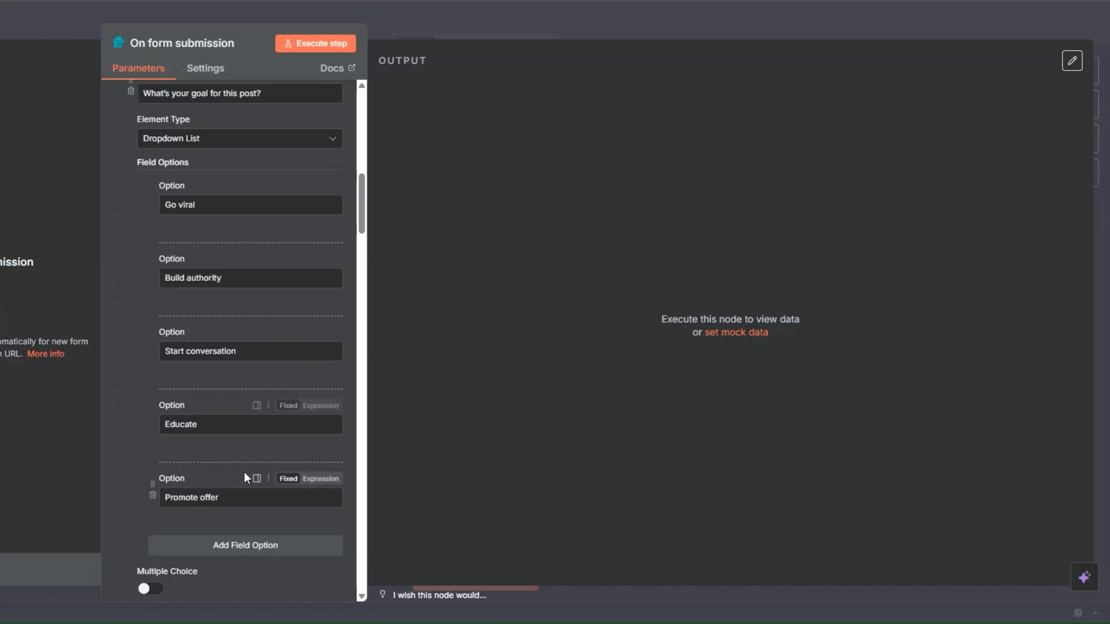
pyautogui.scroll(-4, 244, 472)
pyautogui.scroll(-4, 248, 215)
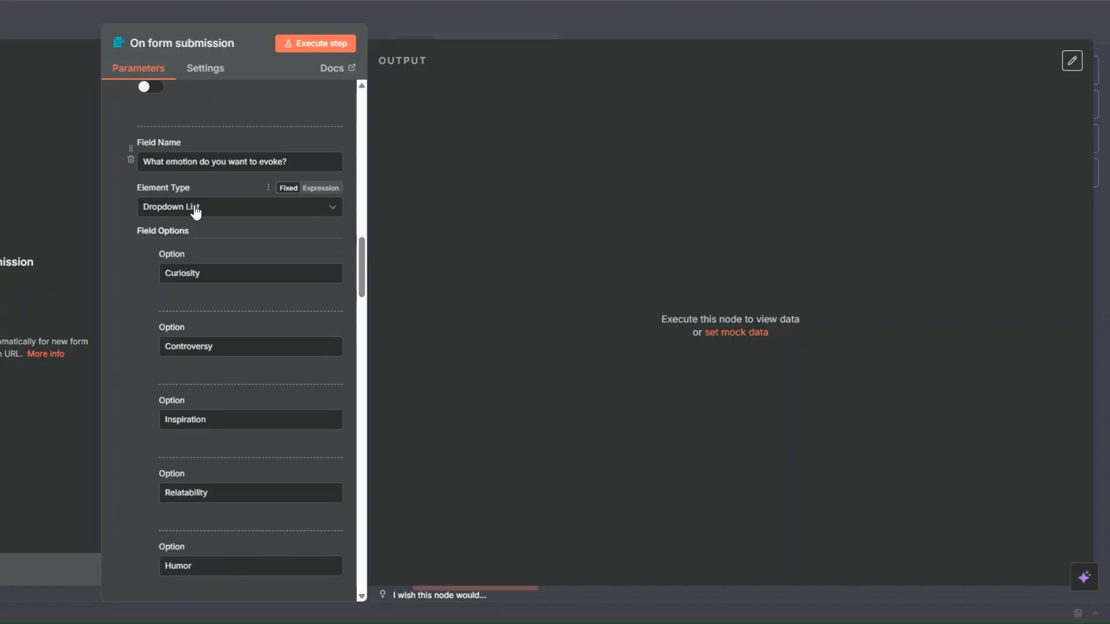
# Examine the dropdown options for emotion, target audience, expertise level, platform and tone, and the remaining form settings
pyautogui.scroll(-2, 207, 214)
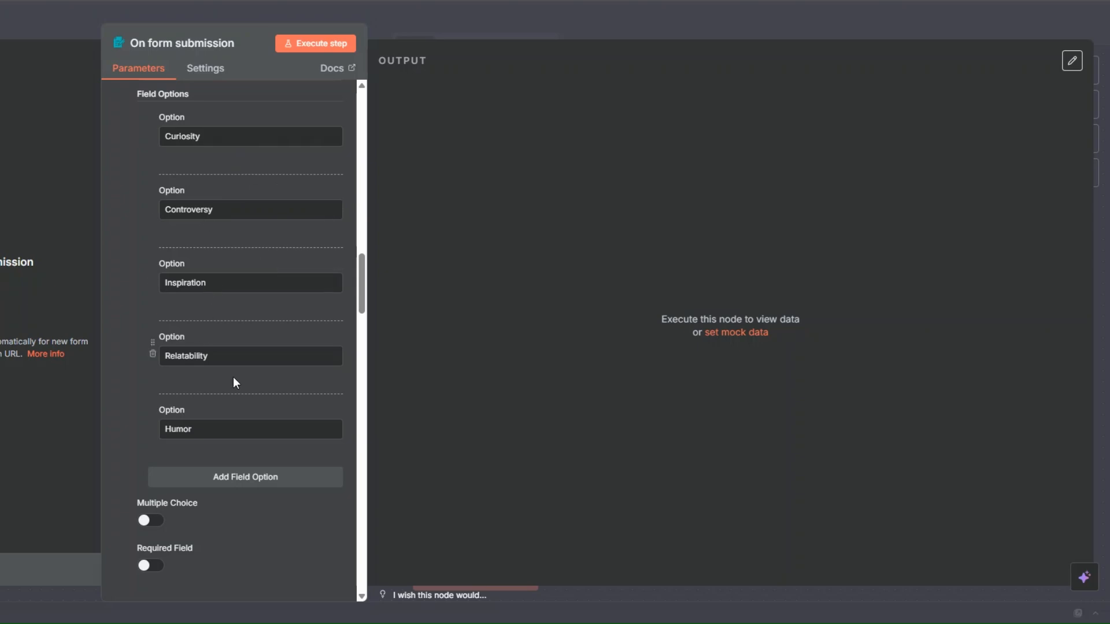
pyautogui.scroll(-3, 209, 412)
pyautogui.scroll(-4, 209, 407)
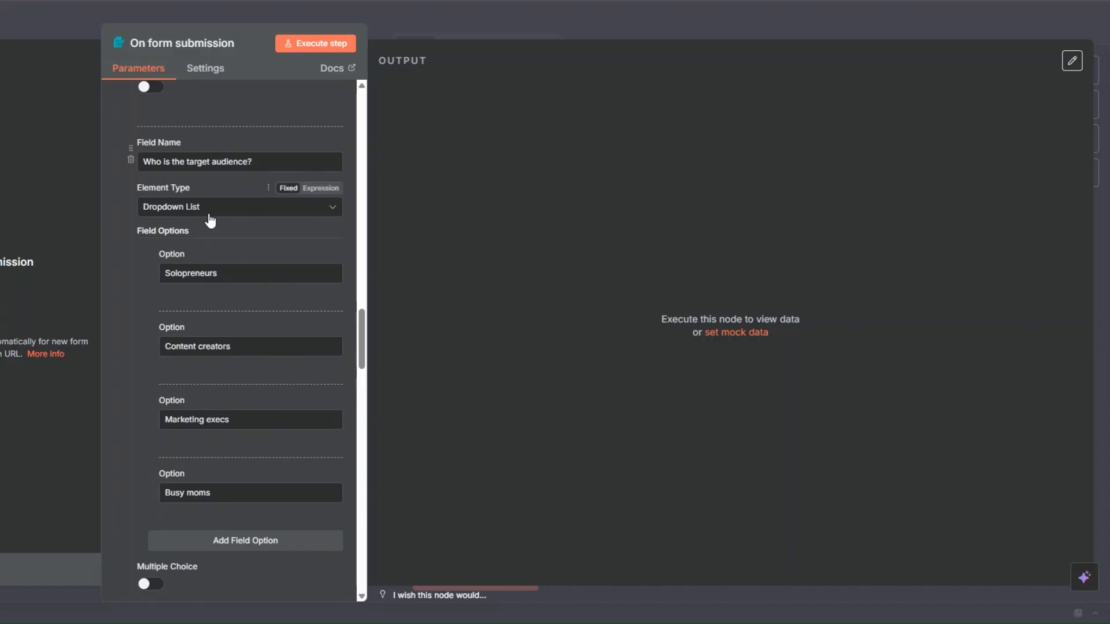
pyautogui.scroll(-2, 209, 215)
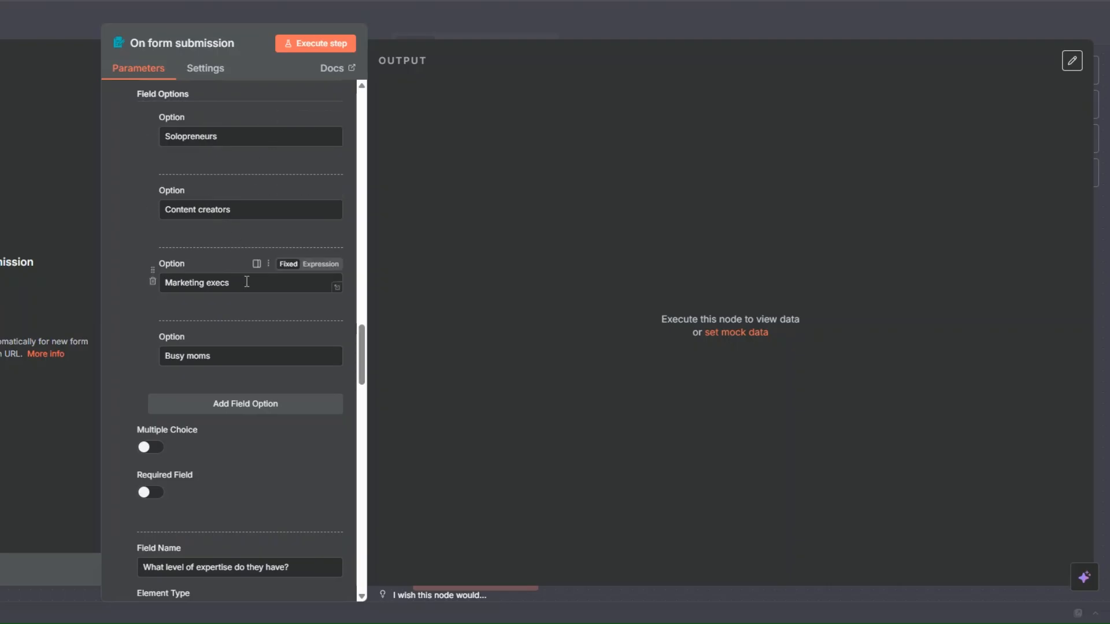
pyautogui.scroll(-6, 226, 329)
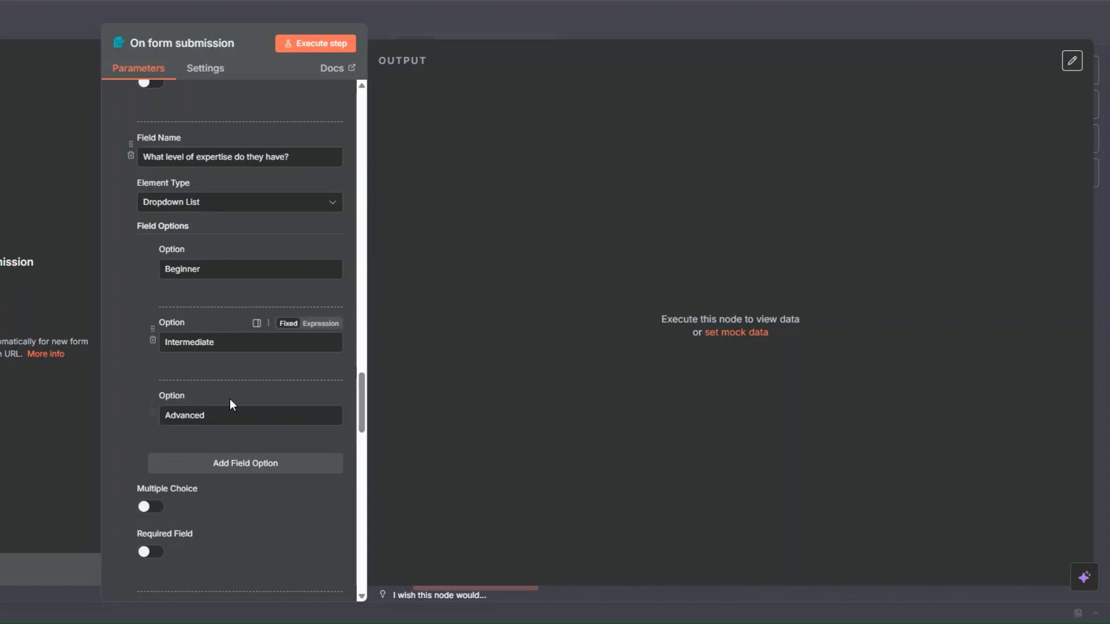
pyautogui.scroll(-8, 230, 399)
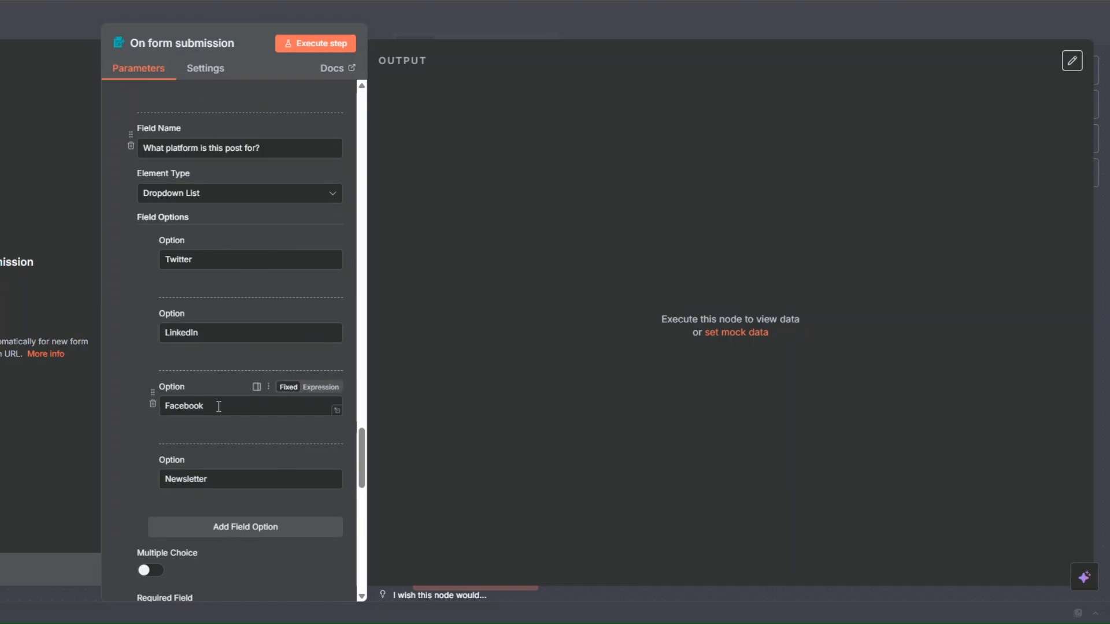
pyautogui.scroll(-10, 228, 306)
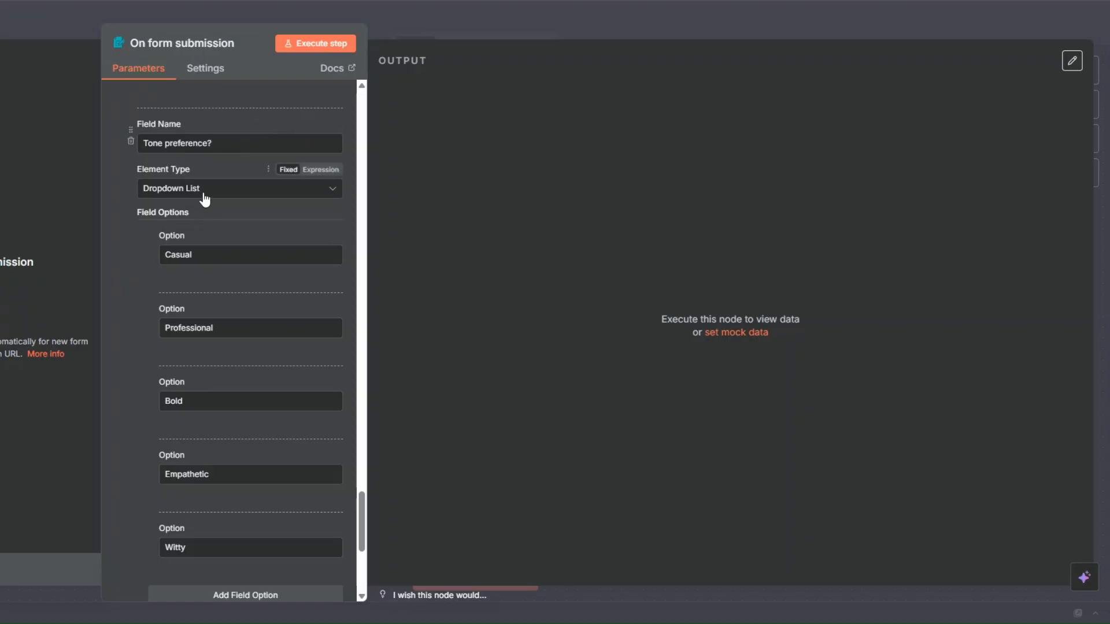
pyautogui.scroll(-1, 204, 199)
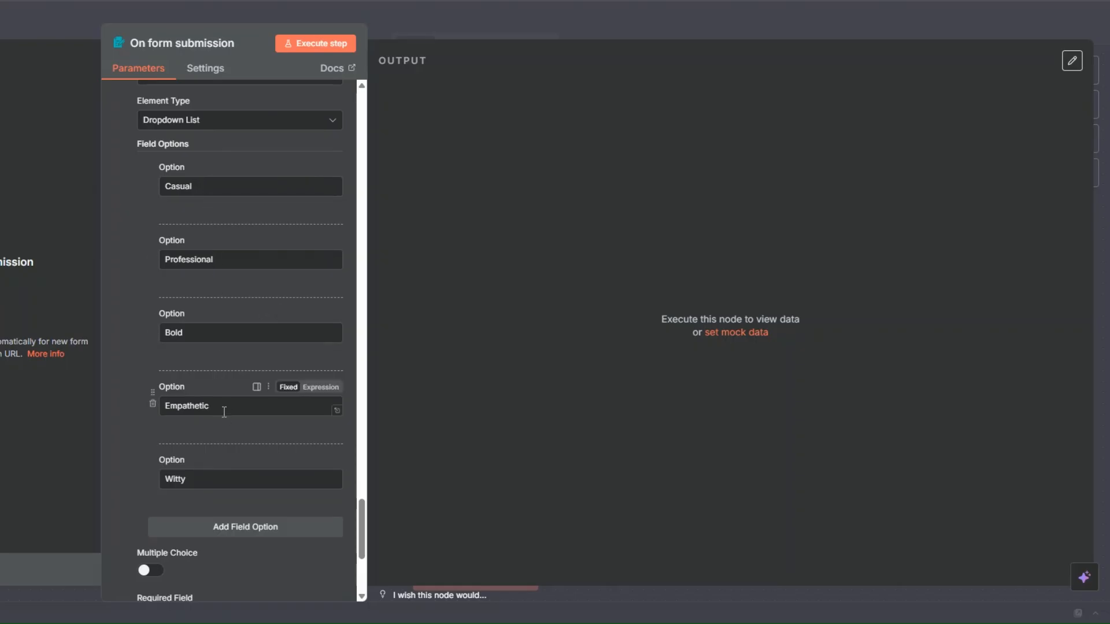
pyautogui.scroll(-4, 216, 387)
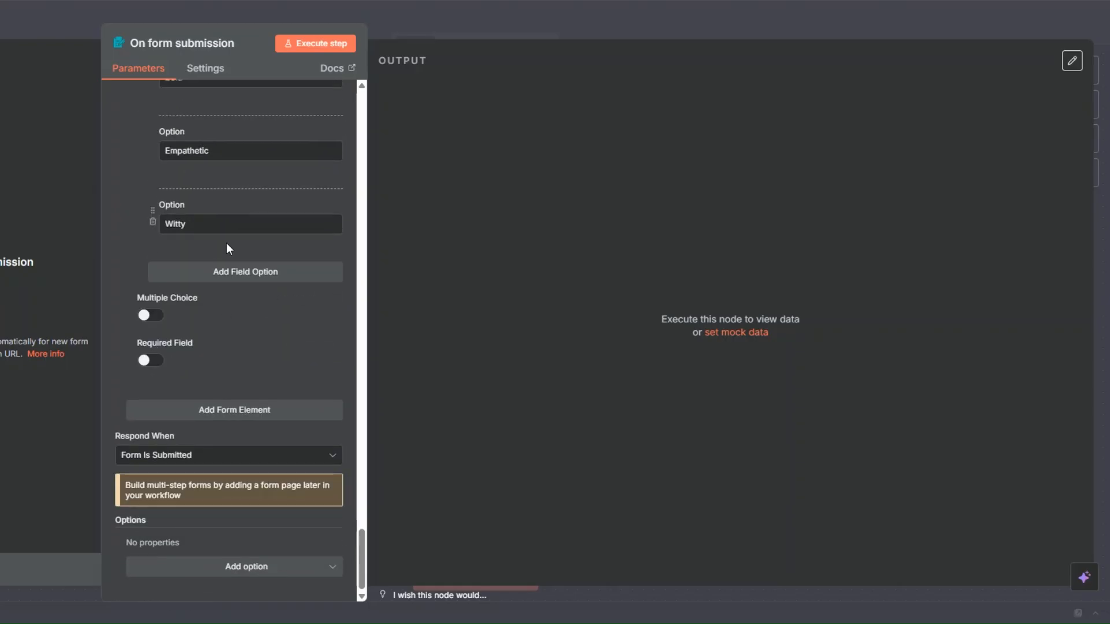
# Run the form trigger and submit the test form about why creators burn out, with Go viral, Controversy, Content creators, Intermediate, Twitter and Bold
pyautogui.click(303, 46)
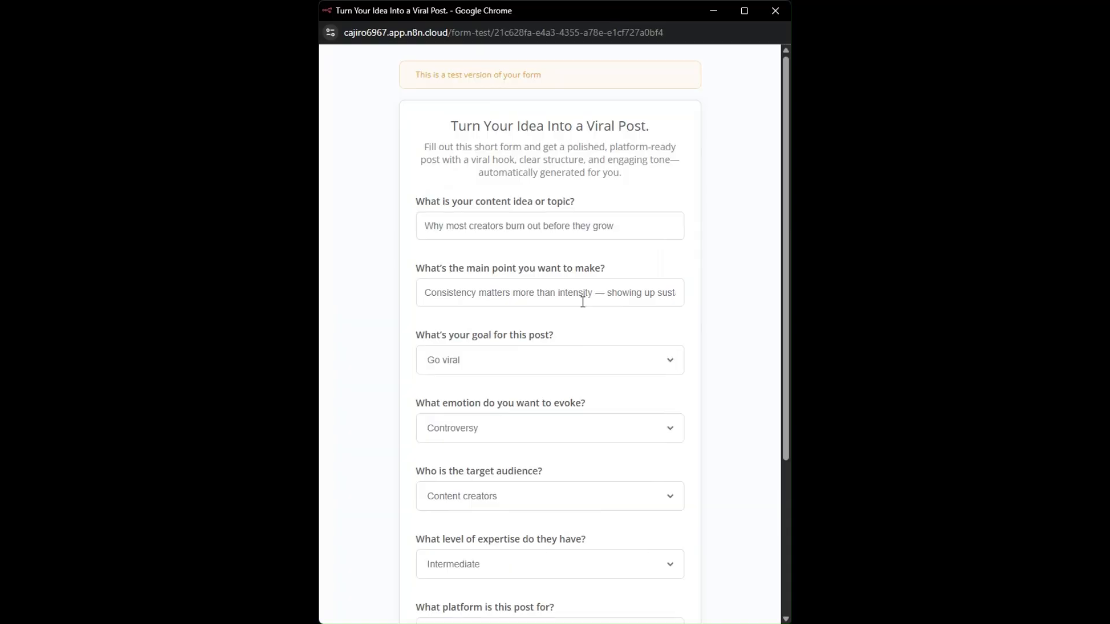
pyautogui.moveTo(453, 119); pyautogui.dragTo(677, 125)
pyautogui.moveTo(425, 147); pyautogui.dragTo(611, 176)
pyautogui.click(661, 185)
pyautogui.scroll(-2, 587, 250)
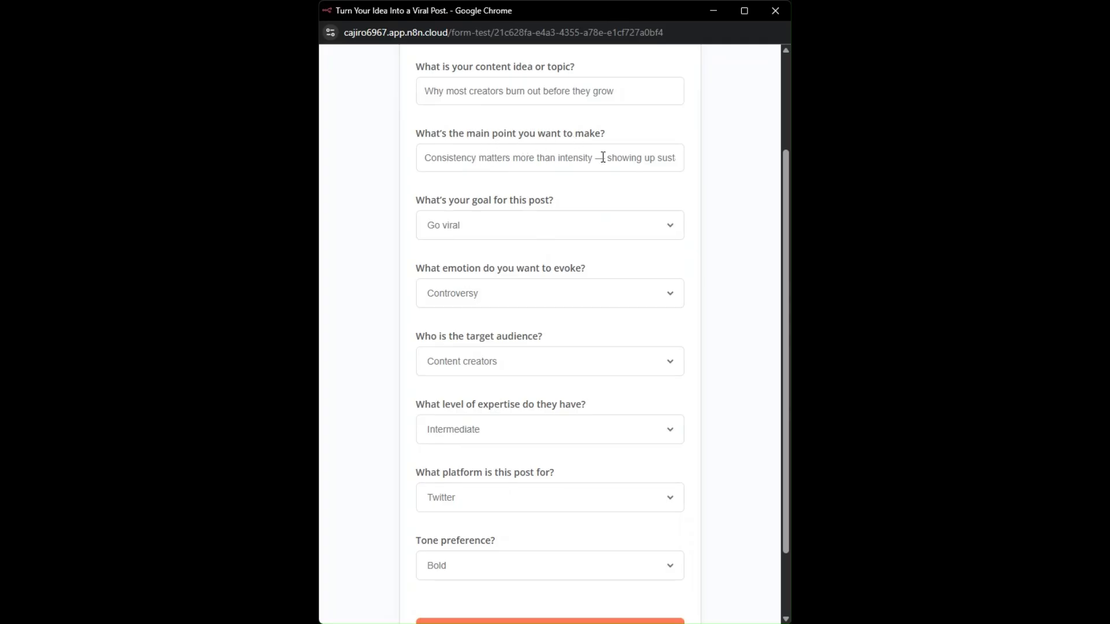
pyautogui.scroll(-1, 513, 210)
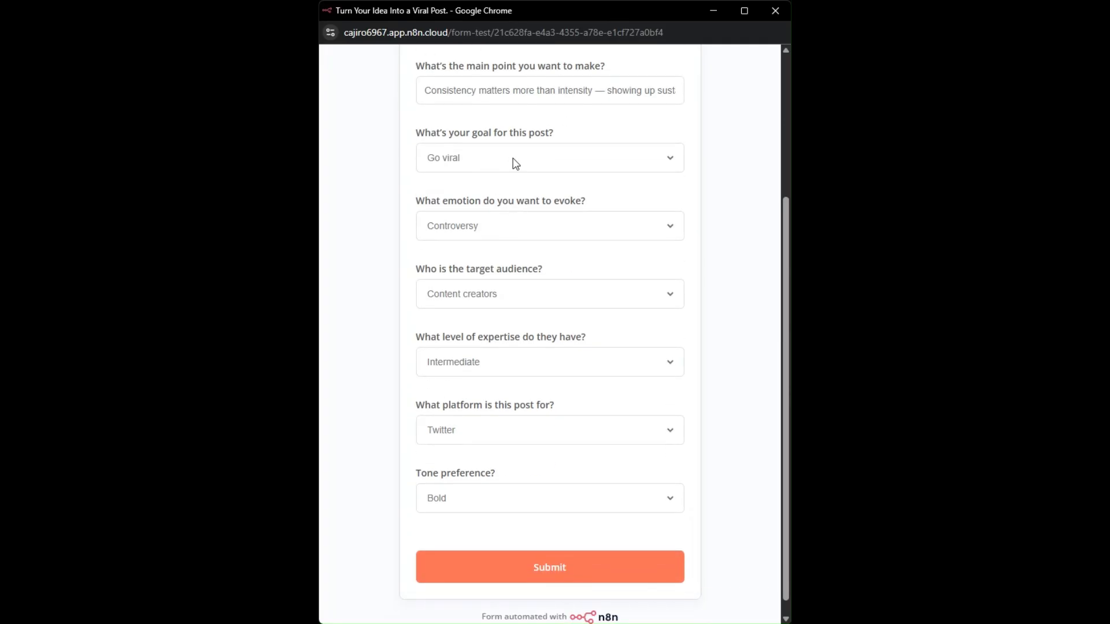
pyautogui.scroll(-1, 509, 173)
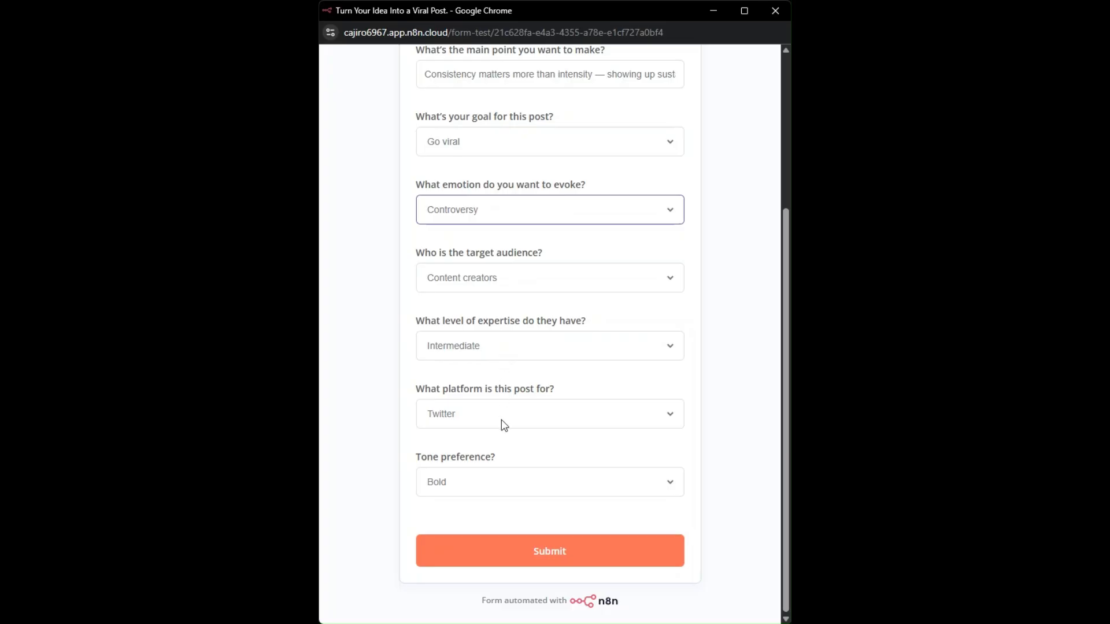
pyautogui.click(557, 558)
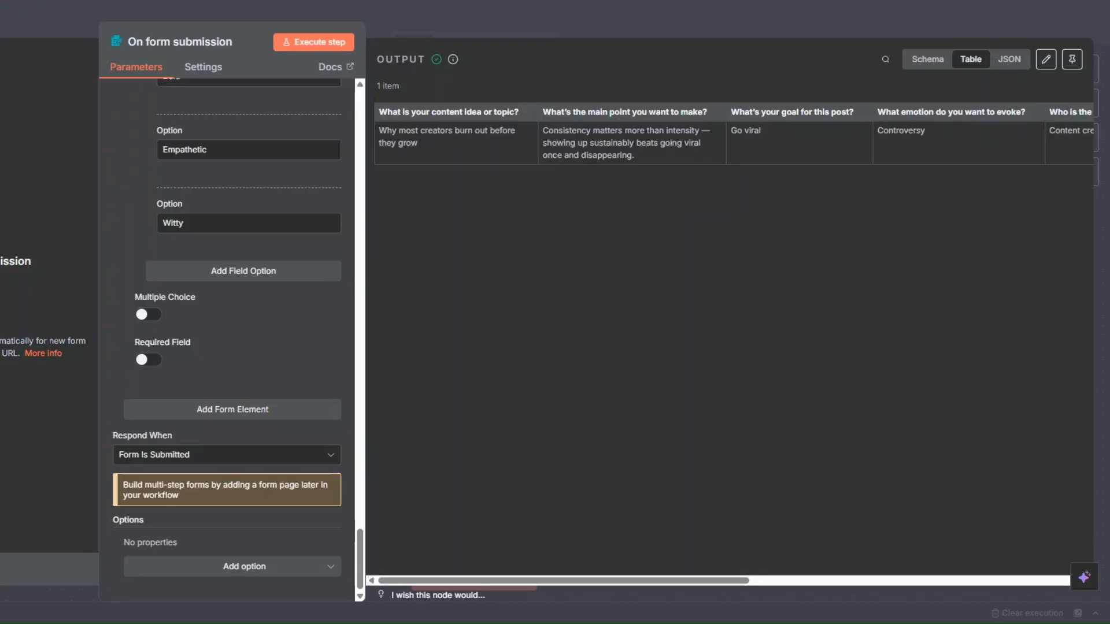
# Pin the form trigger node's output data on the canvas and save the workflow
pyautogui.press('Escape')
pyautogui.rightClick(228, 307)
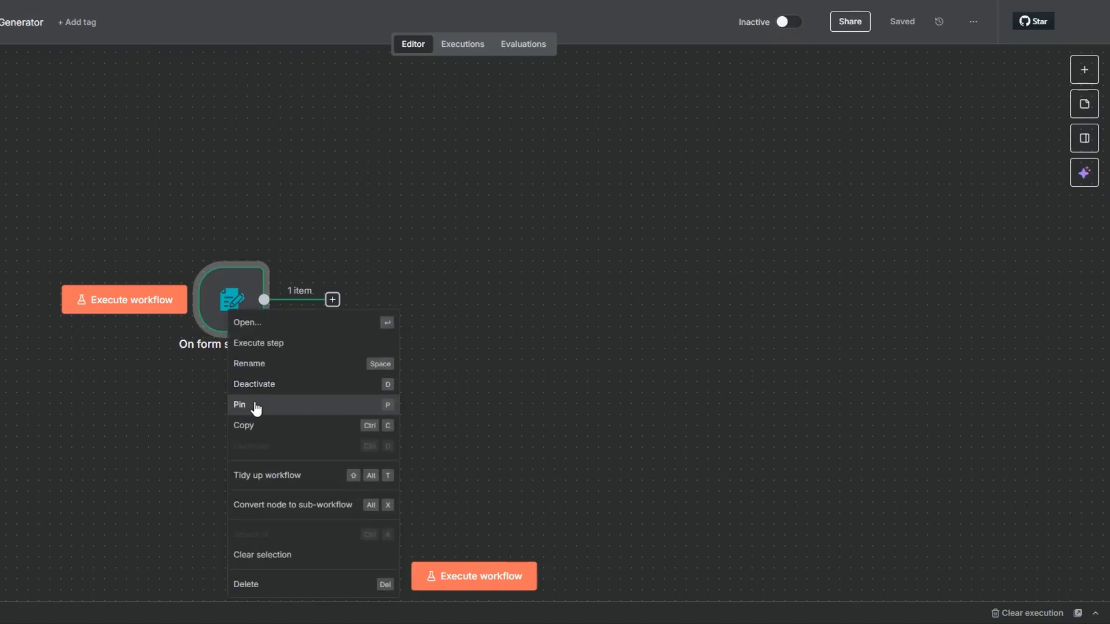
pyautogui.click(252, 404)
pyautogui.moveTo(212, 306); pyautogui.dragTo(117, 272)
pyautogui.click(235, 309)
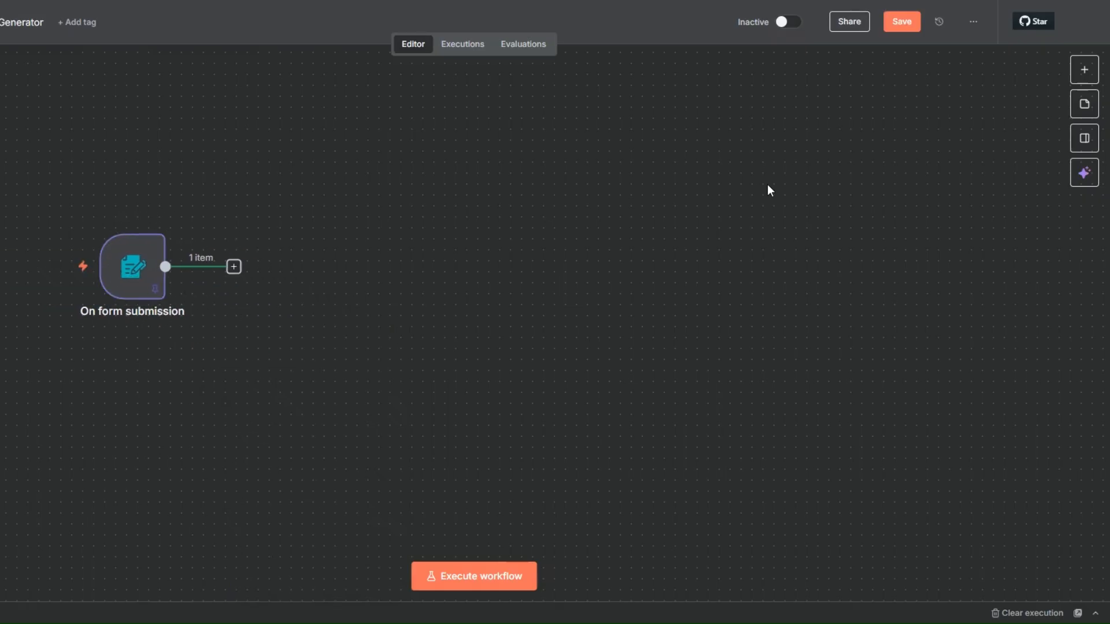
pyautogui.hotkey('ctrl', 's')
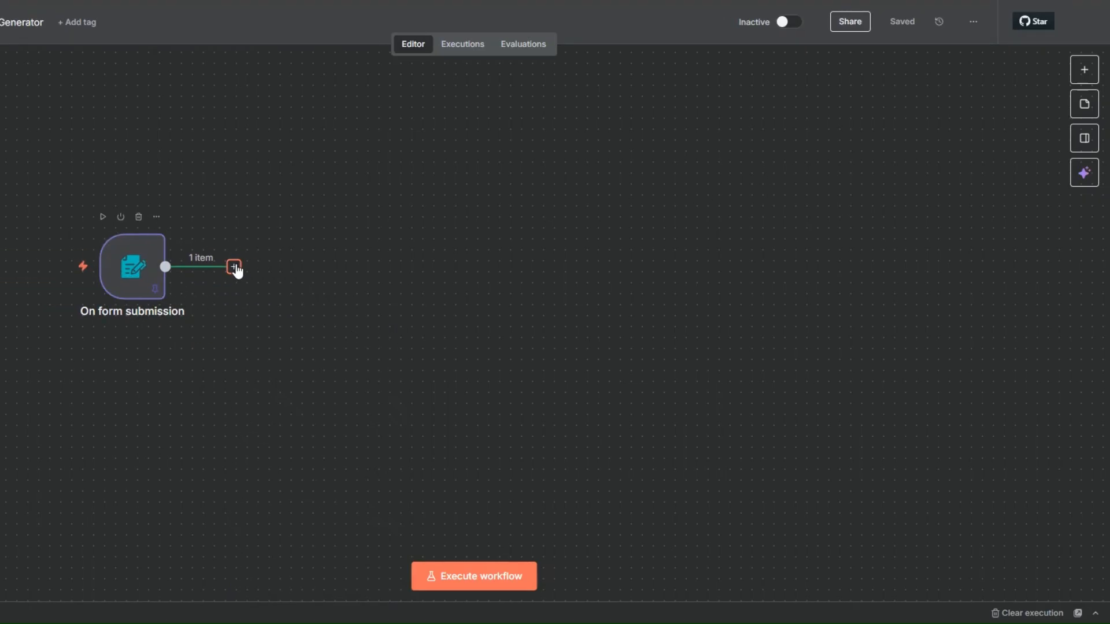
# Add a Wait node connected after the On form submission trigger
pyautogui.click(234, 266)
pyautogui.write('wait')
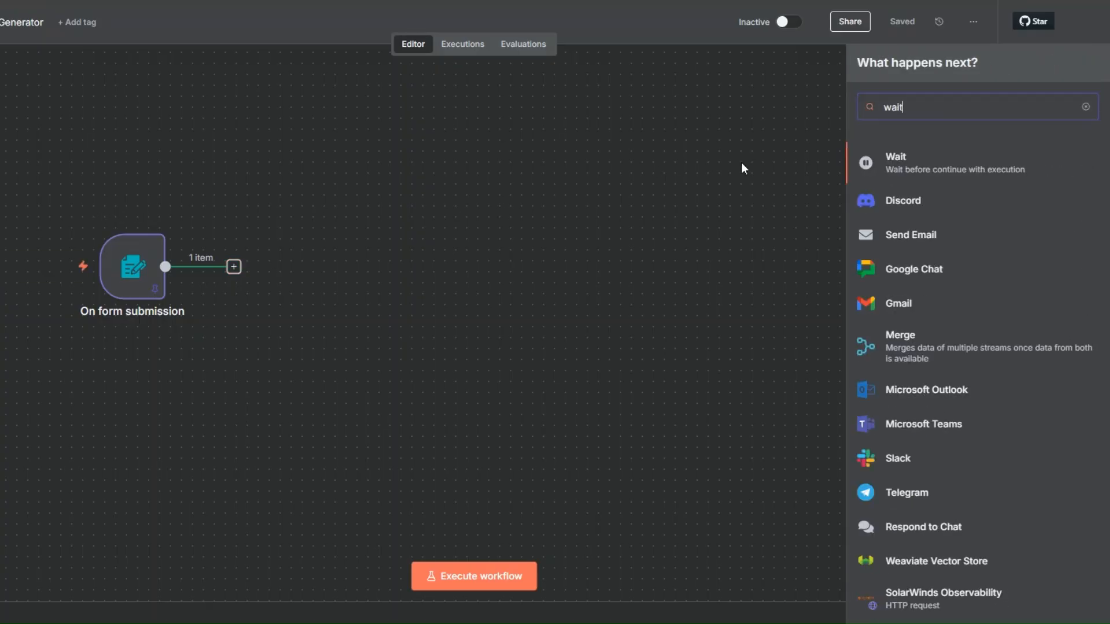
pyautogui.click(910, 160)
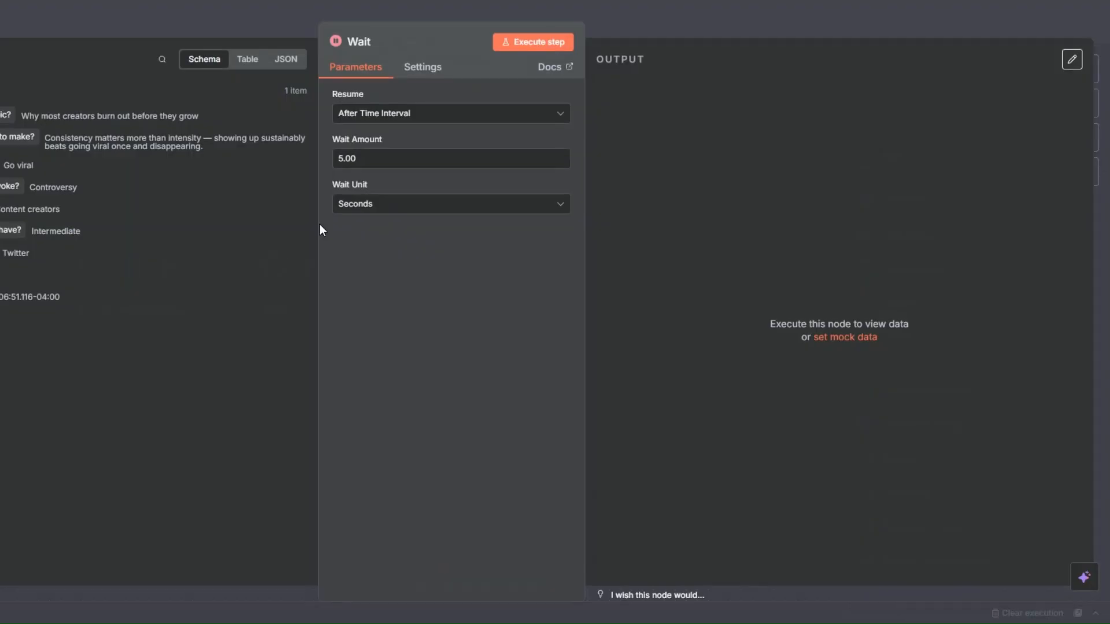
pyautogui.click(339, 159)
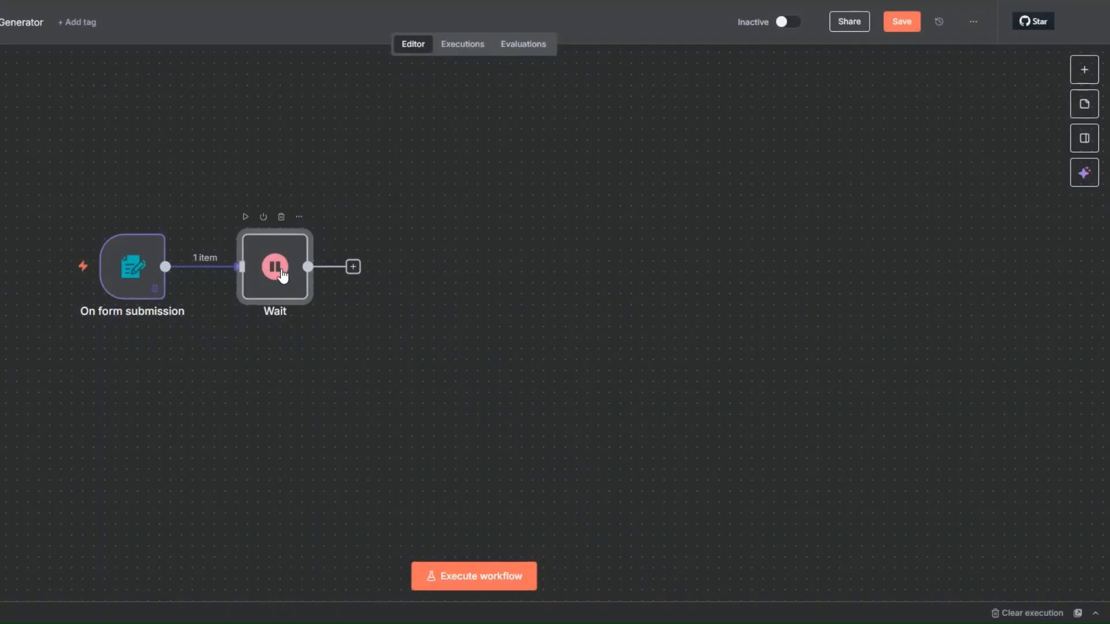
# Rename the Wait node to "Wait 5 Seconds" and shift it slightly further from the form trigger
pyautogui.rightClick(284, 283)
pyautogui.click(309, 333)
pyautogui.press('Right')
pyautogui.write('5 Sec')
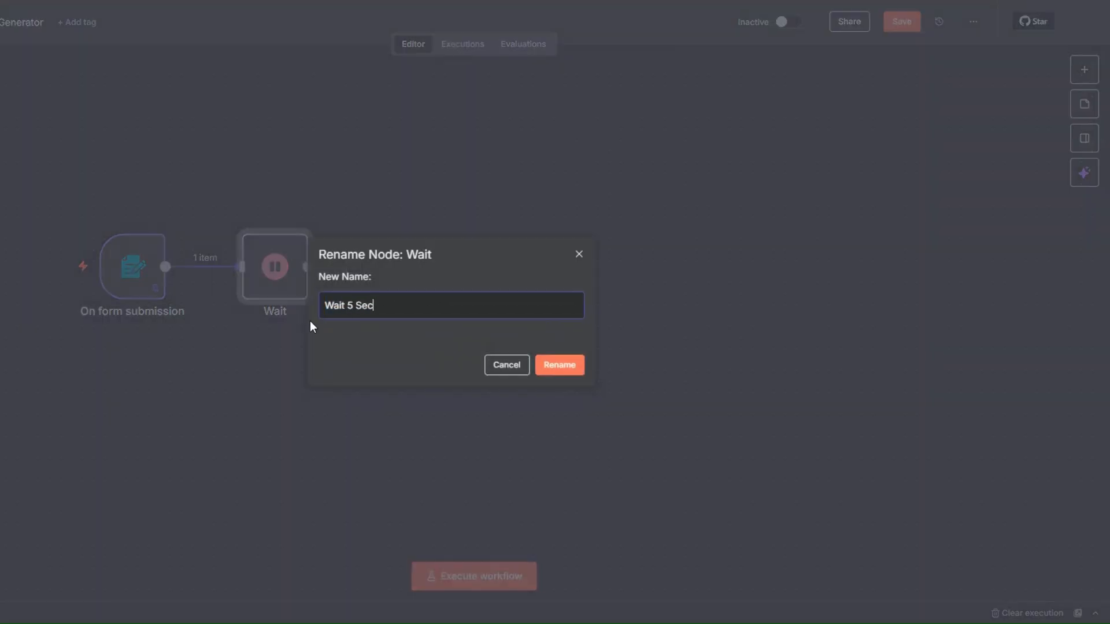
pyautogui.write('onds')
pyautogui.click(560, 367)
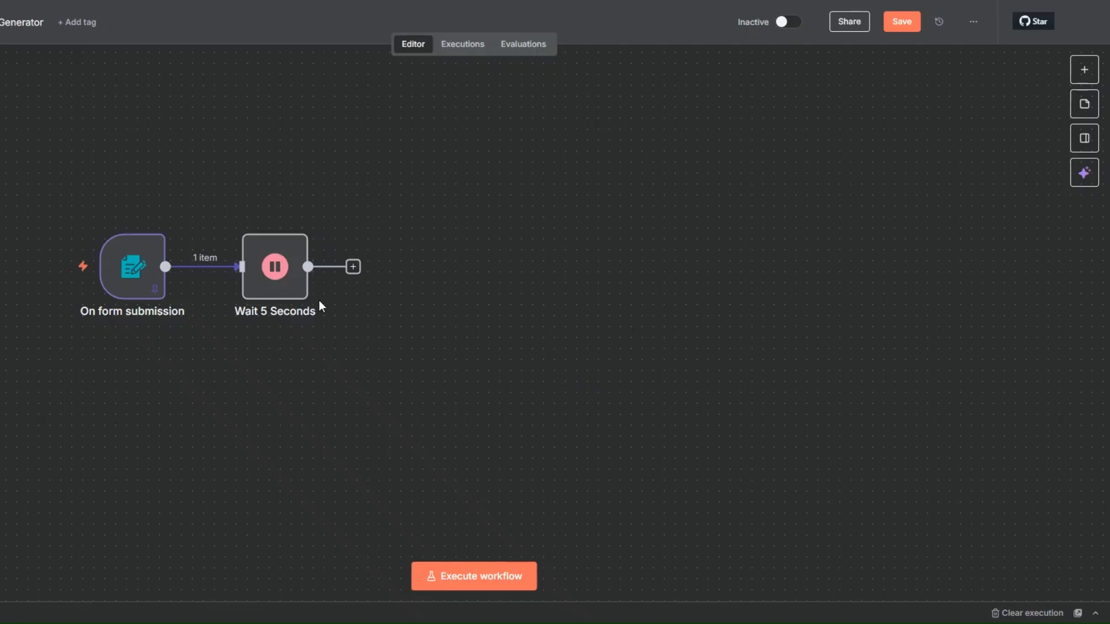
pyautogui.moveTo(289, 287); pyautogui.dragTo(300, 288)
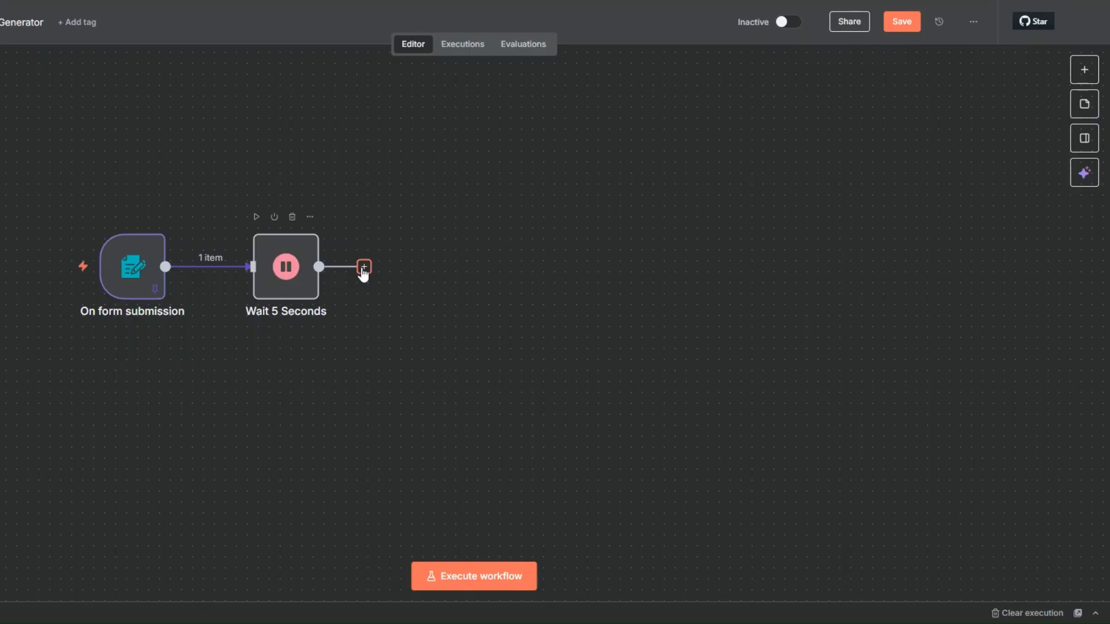
# Add an OpenAI Message a model node after Wait 5 Seconds and run the Wait node to supply its input data
pyautogui.click(364, 268)
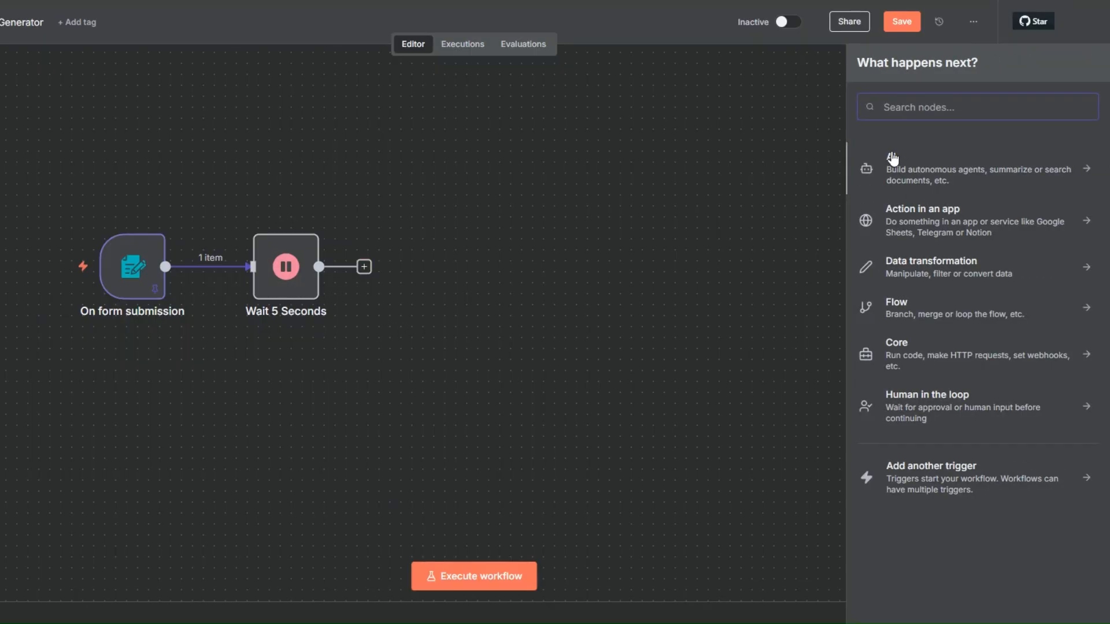
pyautogui.click(893, 159)
pyautogui.click(910, 379)
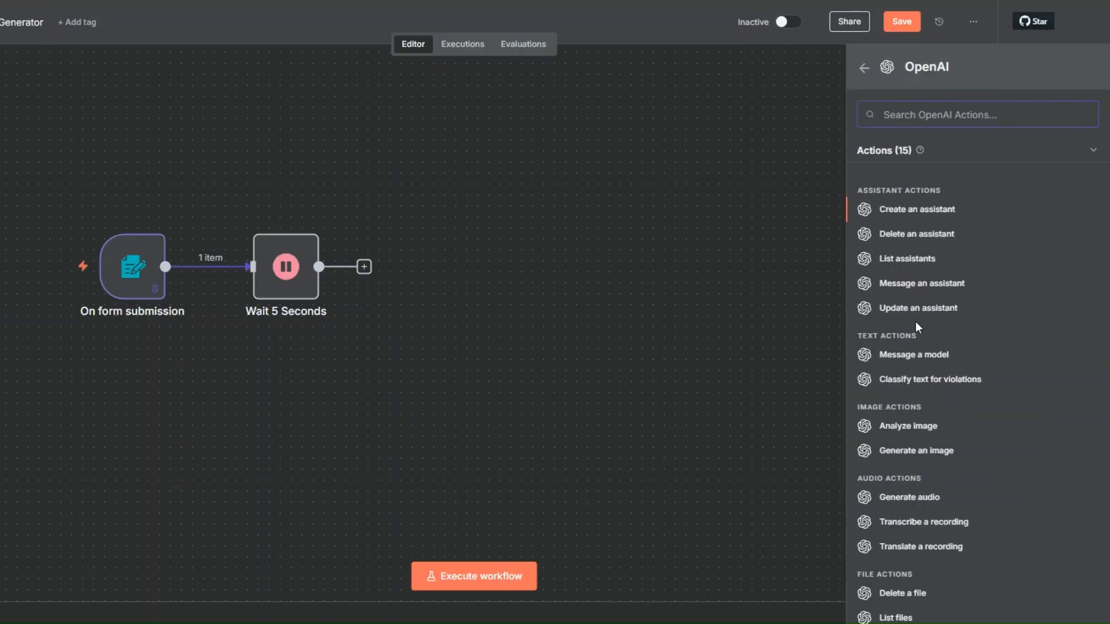
pyautogui.click(903, 355)
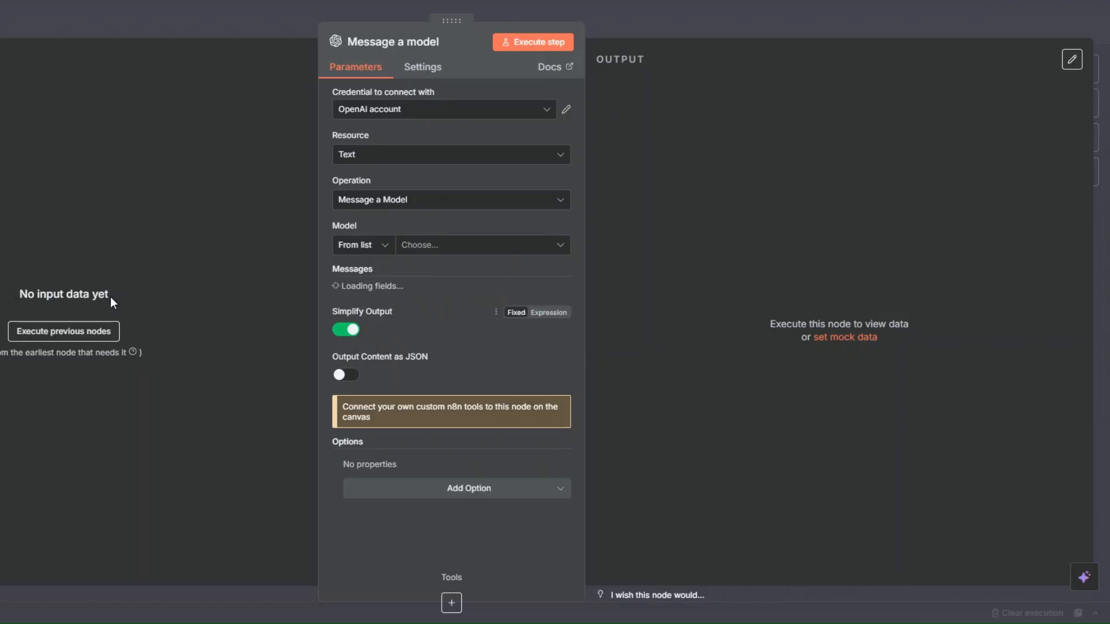
pyautogui.click(1, 284)
pyautogui.click(259, 218)
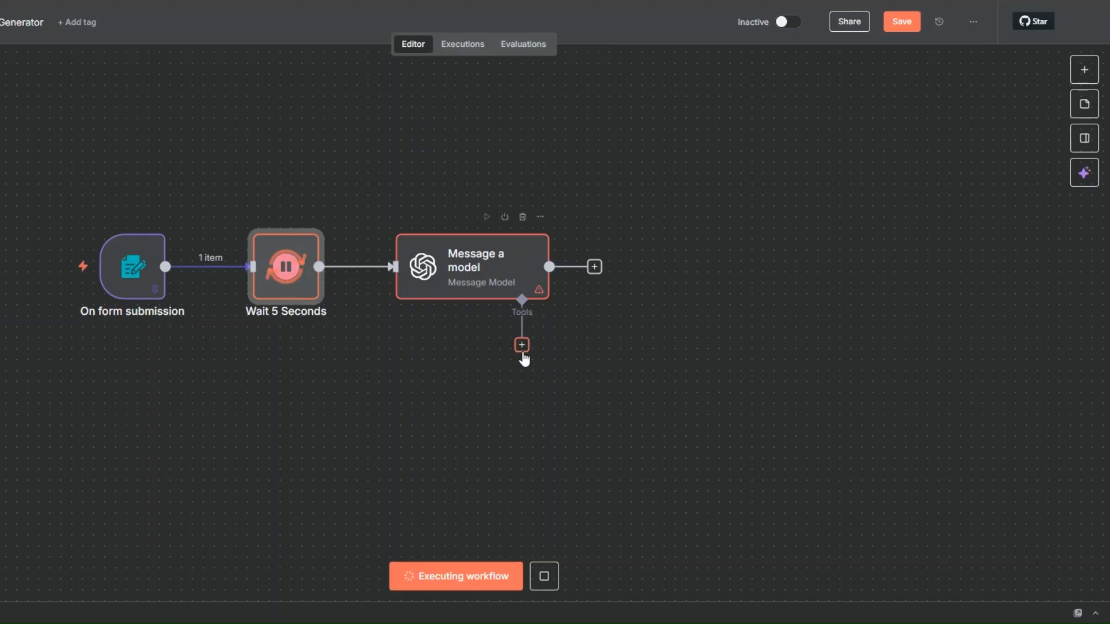
# Attach a Think Tool to the Message a model node and place it above and beyond that node
pyautogui.click(522, 346)
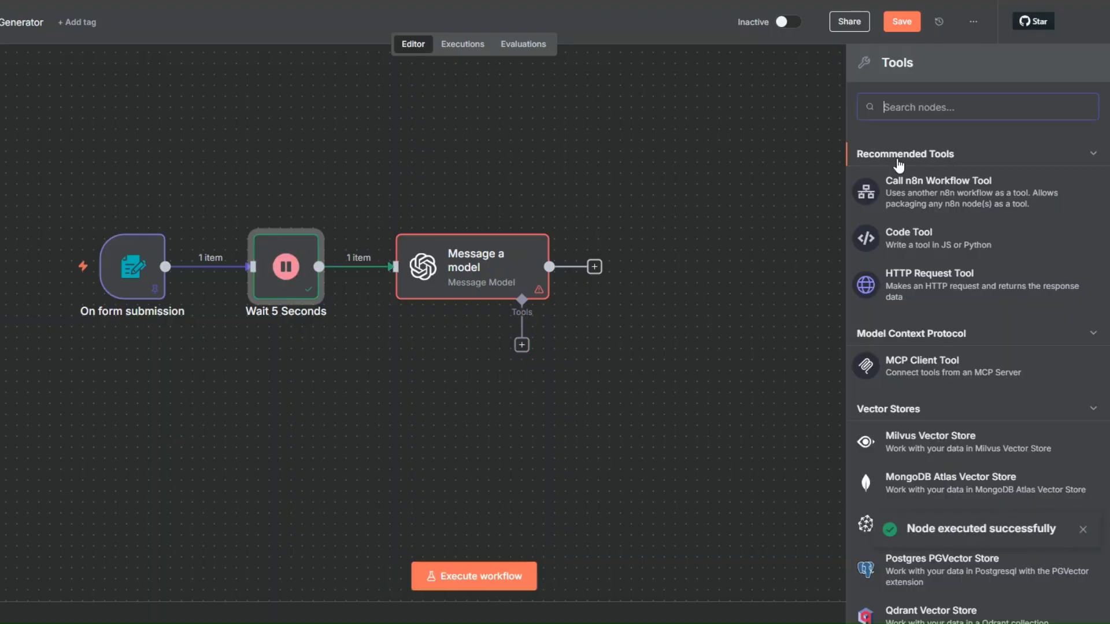
pyautogui.write('think')
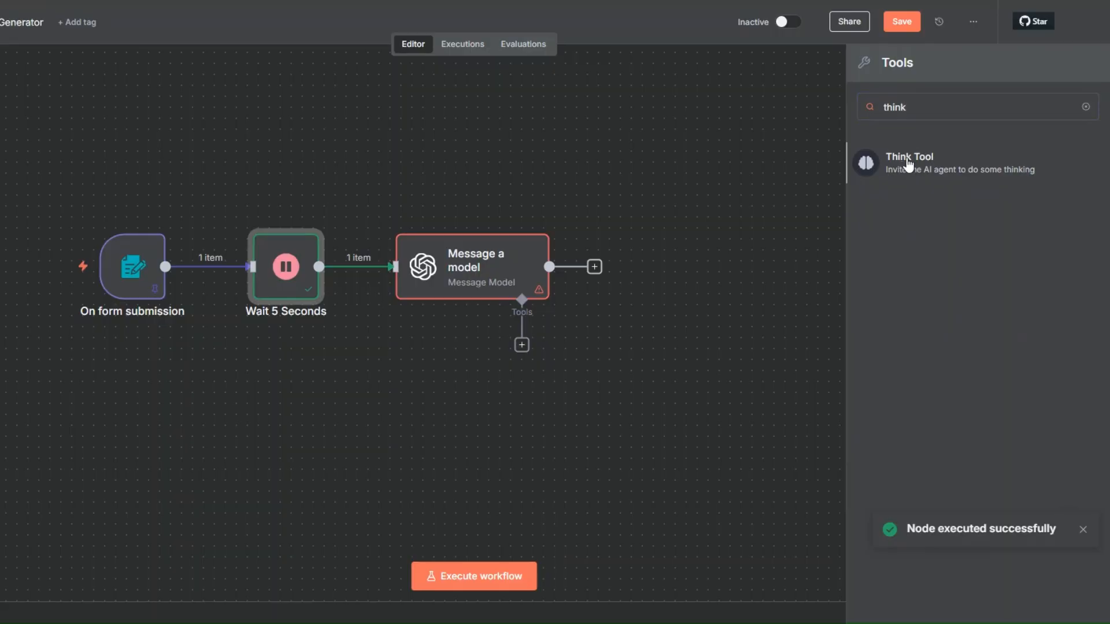
pyautogui.click(910, 166)
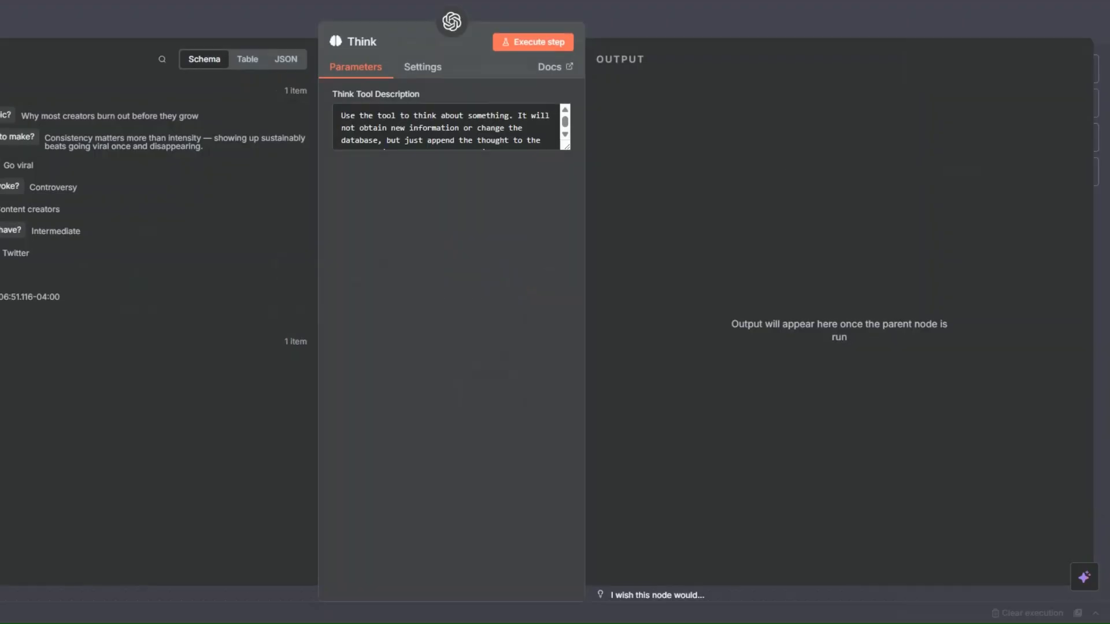
pyautogui.press('Escape')
pyautogui.moveTo(508, 406); pyautogui.dragTo(606, 131)
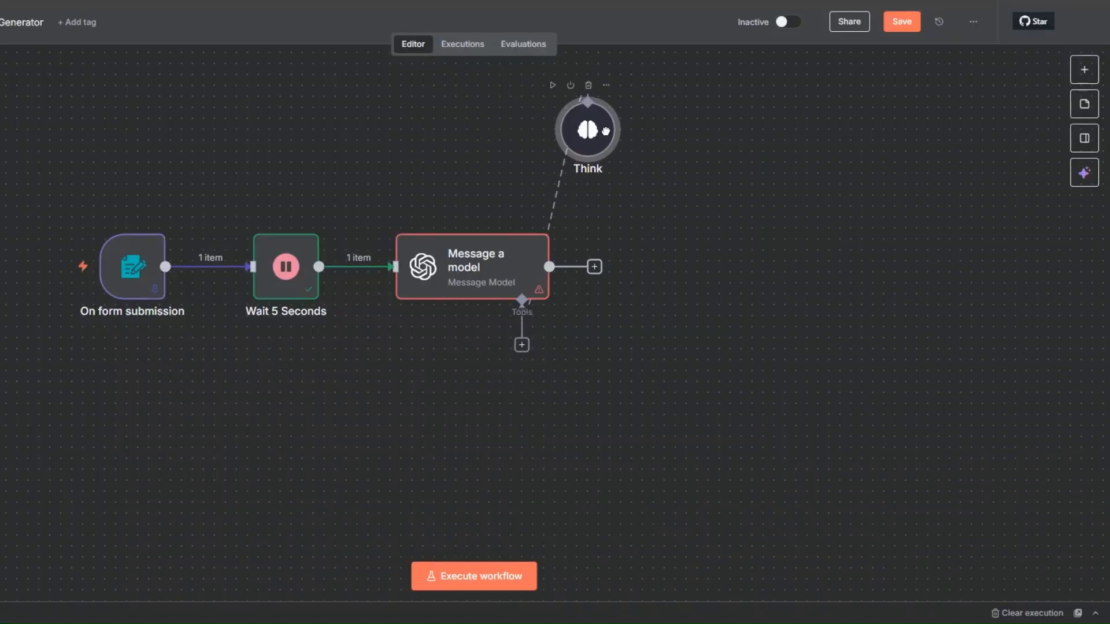
pyautogui.scroll(1, 706, 376)
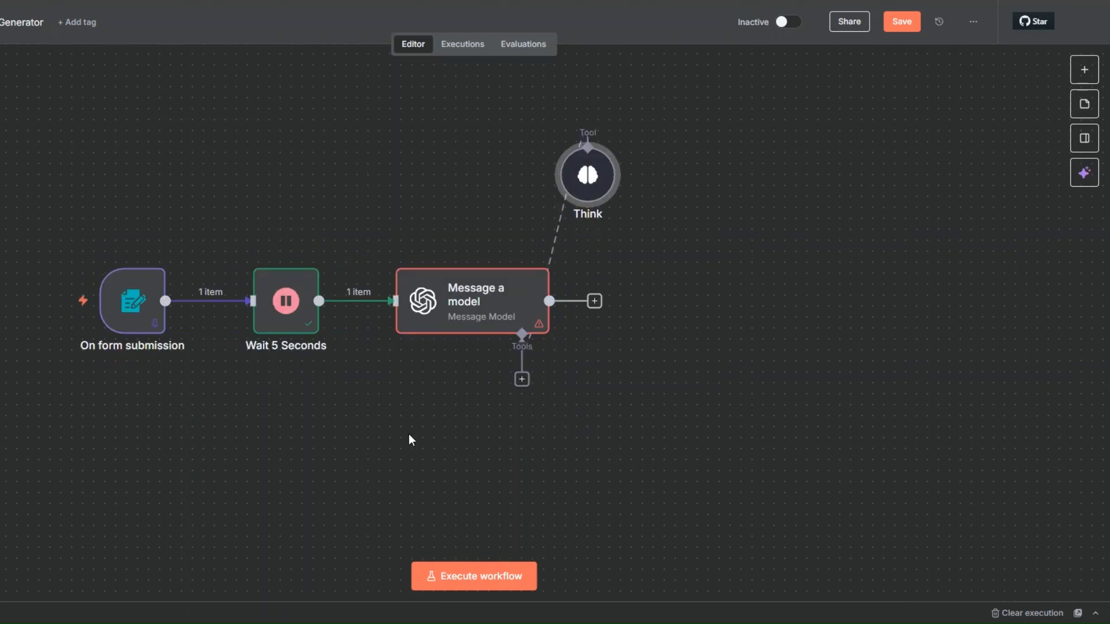
# Save the workflow and look at the blank OpenAI credential form from the Message a model node
pyautogui.rightClick(480, 317)
pyautogui.hotkey('ctrl', 's')
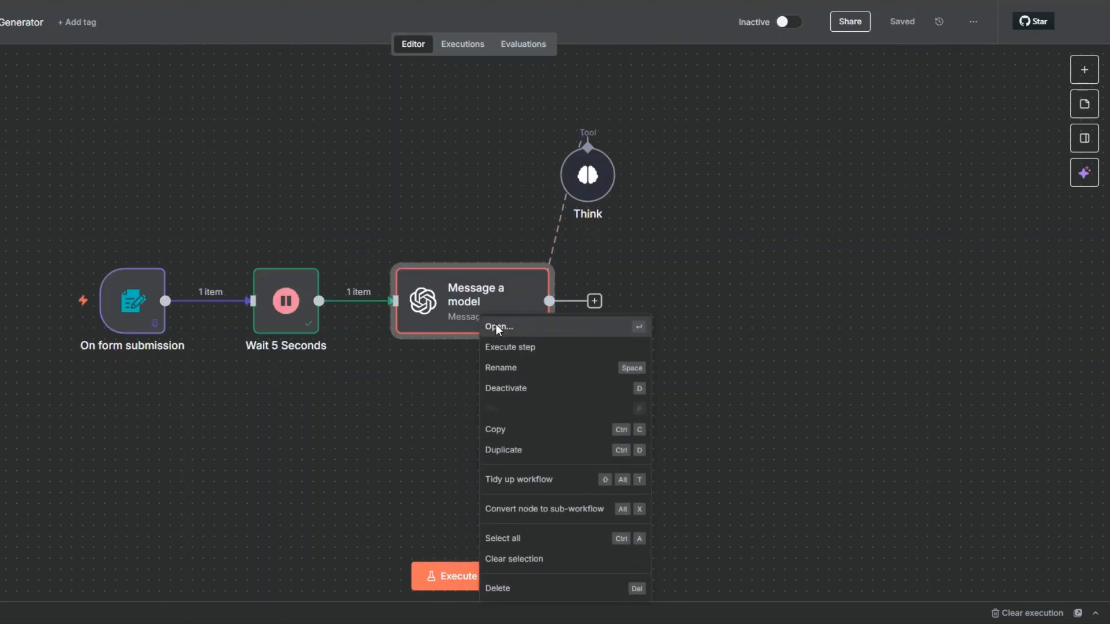
pyautogui.click(497, 327)
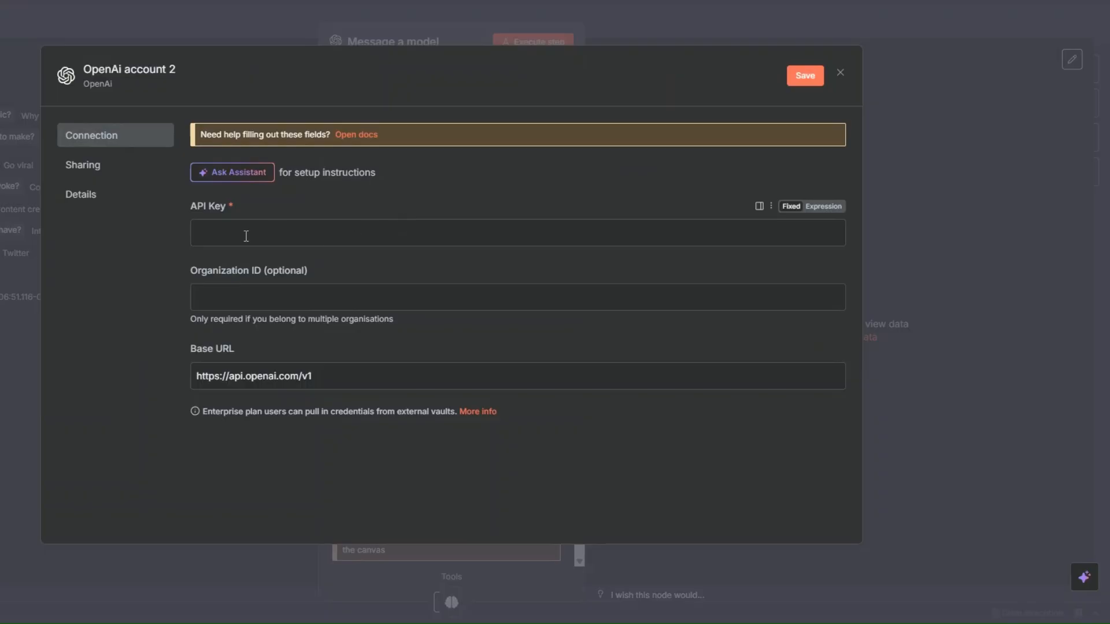
pyautogui.click(245, 235)
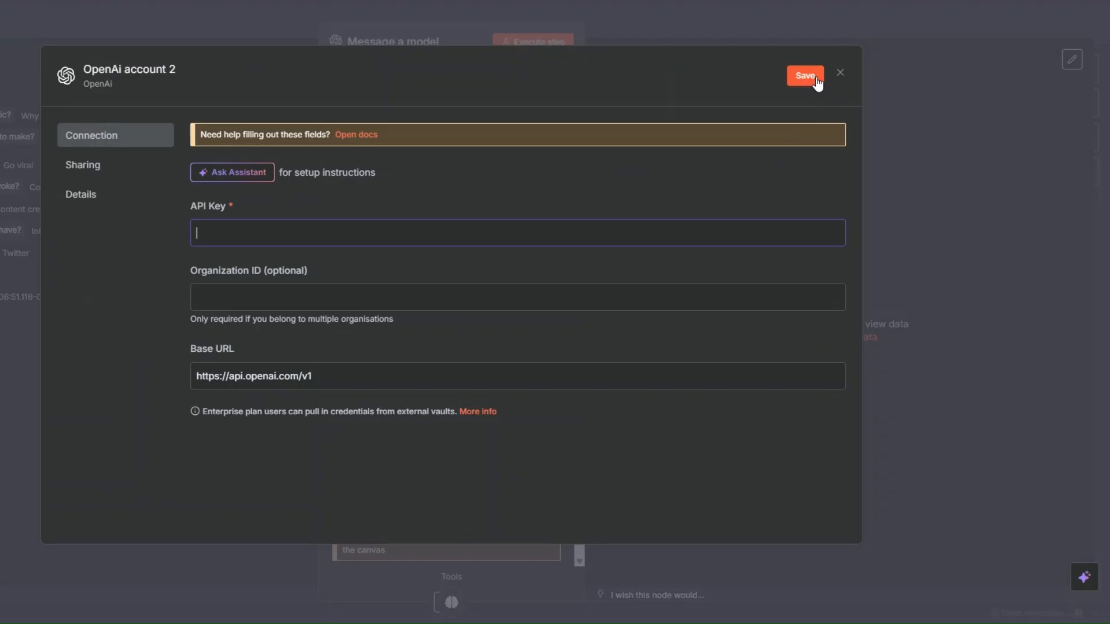
pyautogui.click(839, 75)
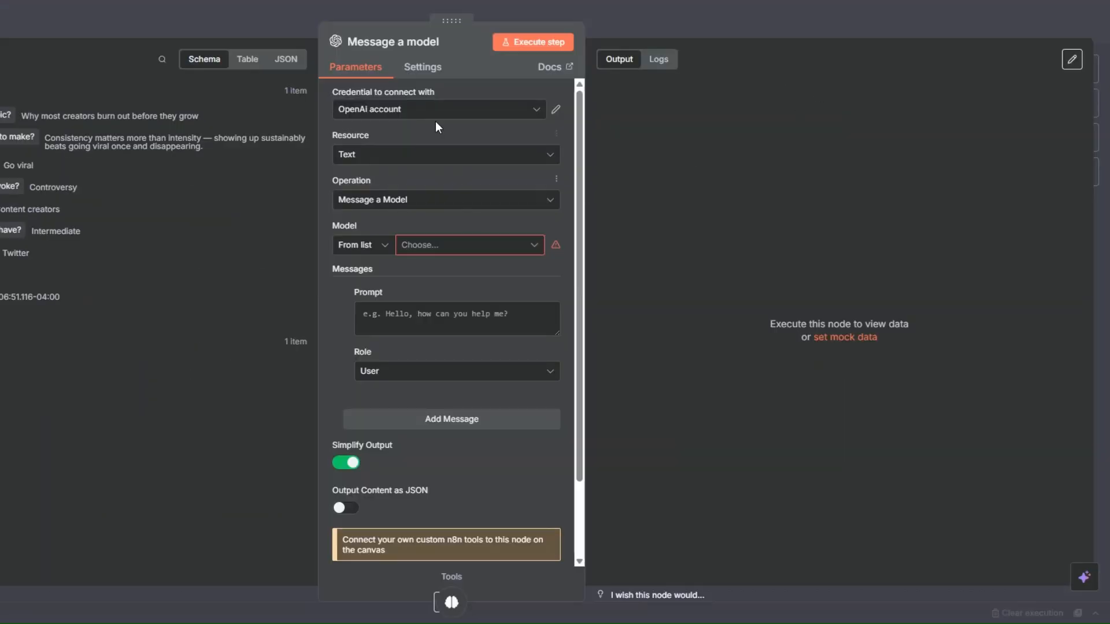
# Set the Message a model node's model to GPT-4.1-MINI
pyautogui.click(419, 252)
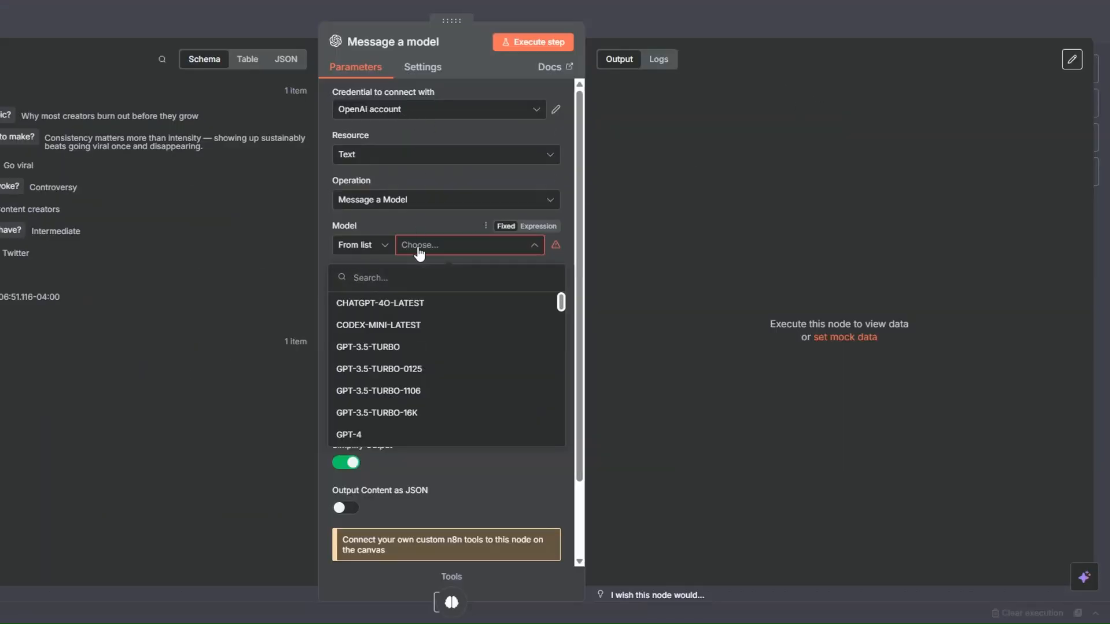
pyautogui.scroll(-3, 434, 396)
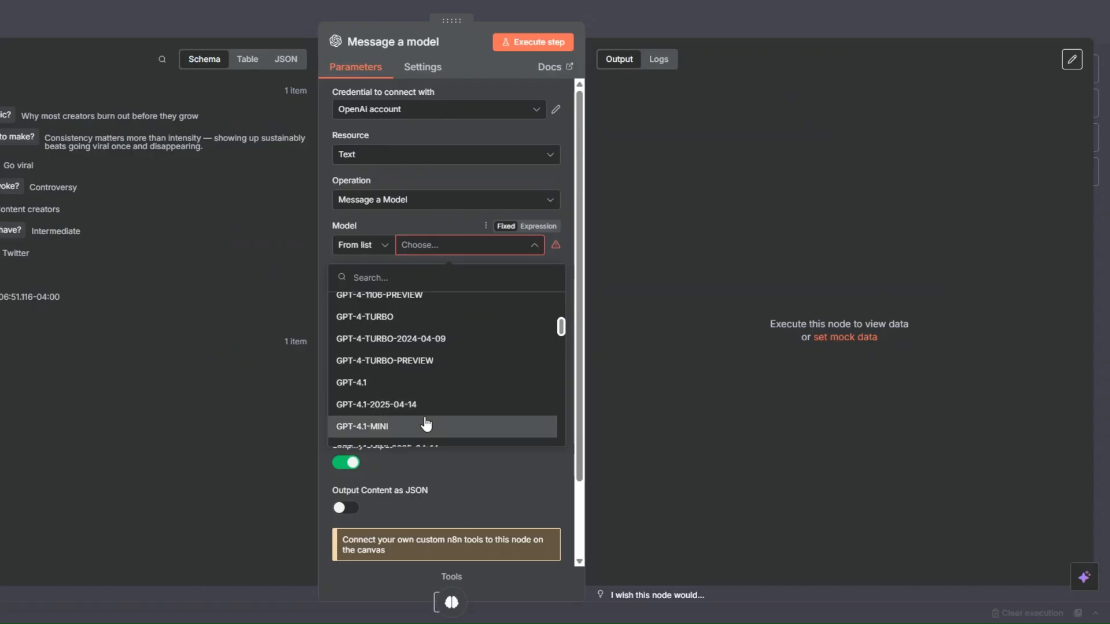
pyautogui.click(426, 424)
# Give the first message the System role and prompt "You are a professional content strategist and viral copywriter.", and add a second message
pyautogui.click(422, 373)
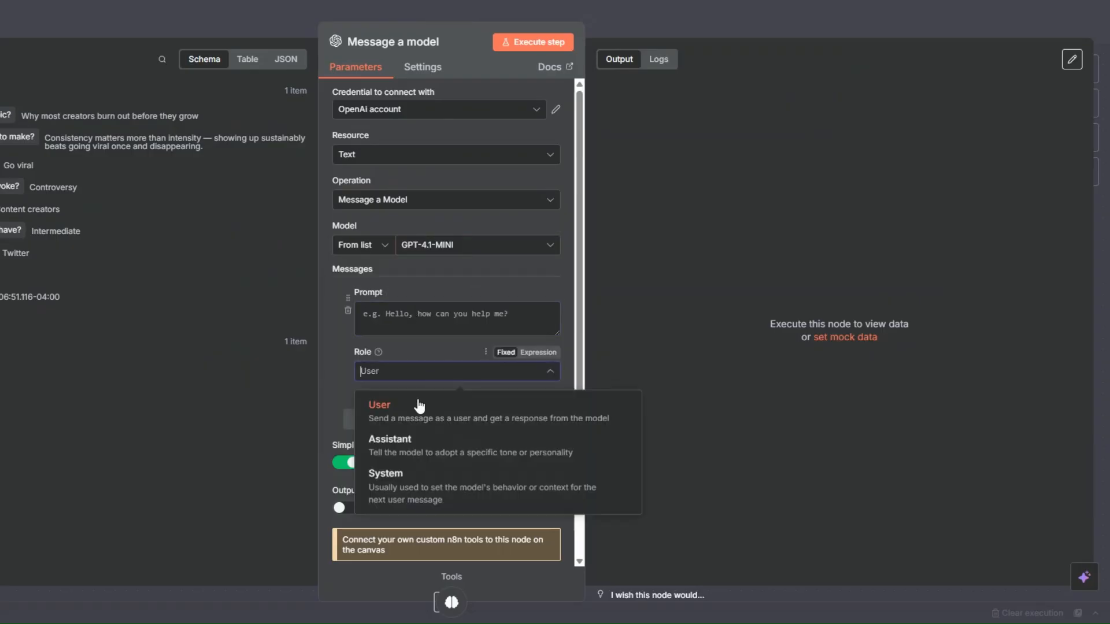
pyautogui.click(415, 491)
pyautogui.scroll(-2, 404, 324)
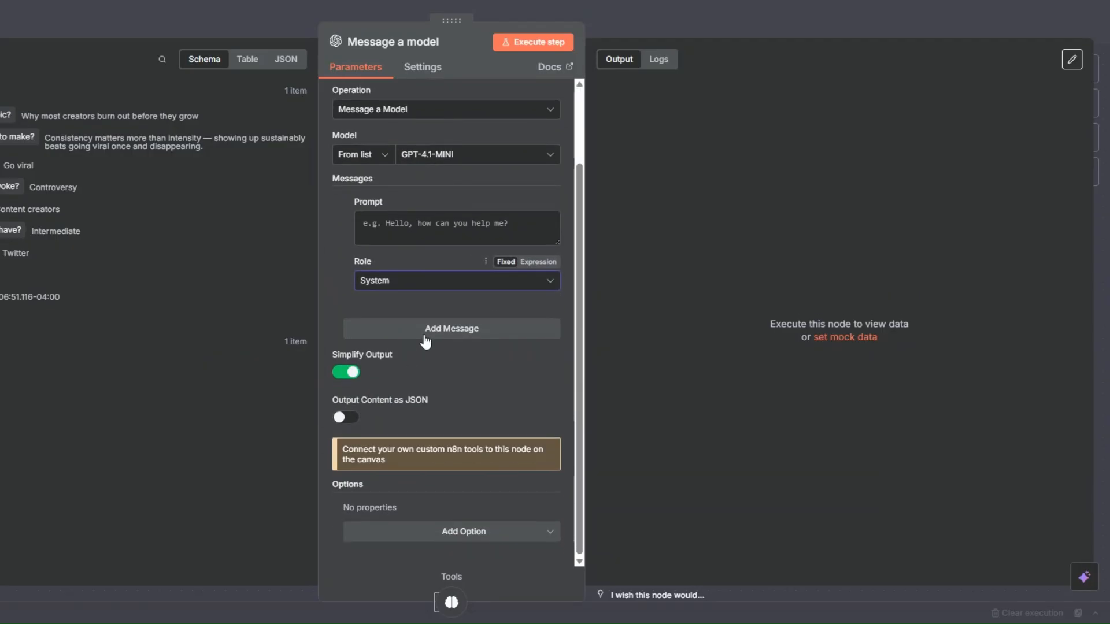
pyautogui.click(425, 329)
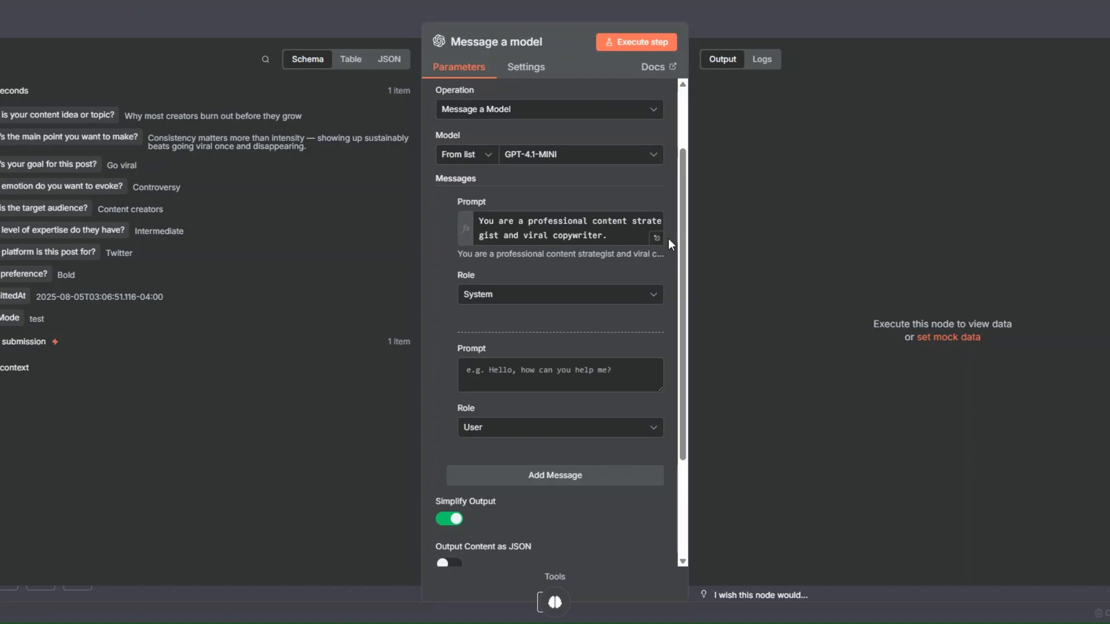
# Paste the THINK-structured viral post instructions with the form answer variables as the User message's expression prompt, and review them
pyautogui.click(531, 382)
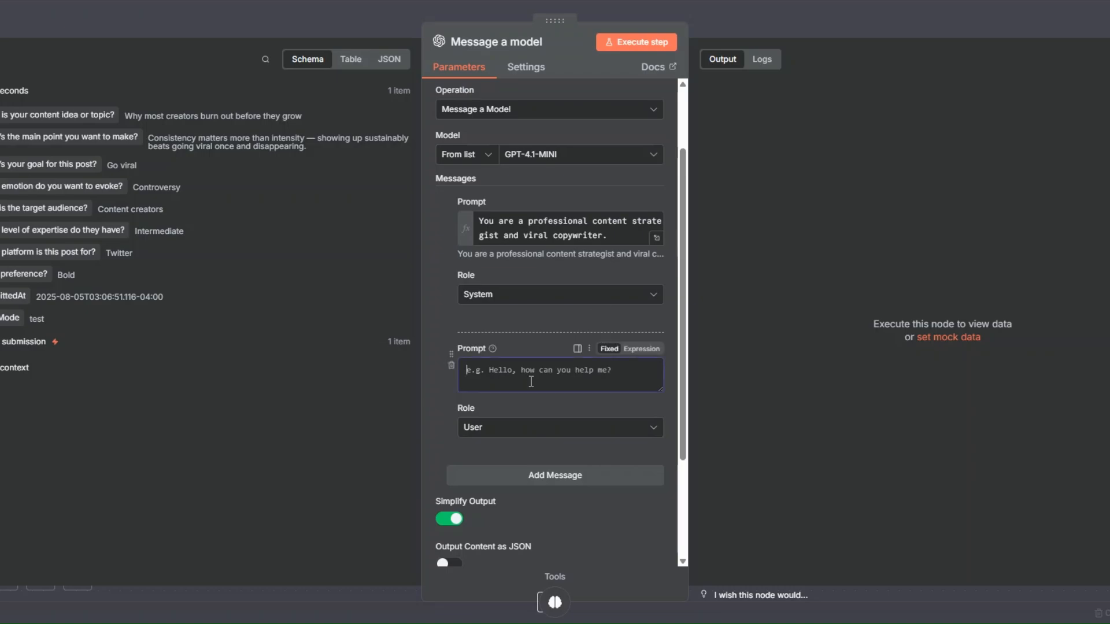
pyautogui.click(641, 351)
pyautogui.click(656, 370)
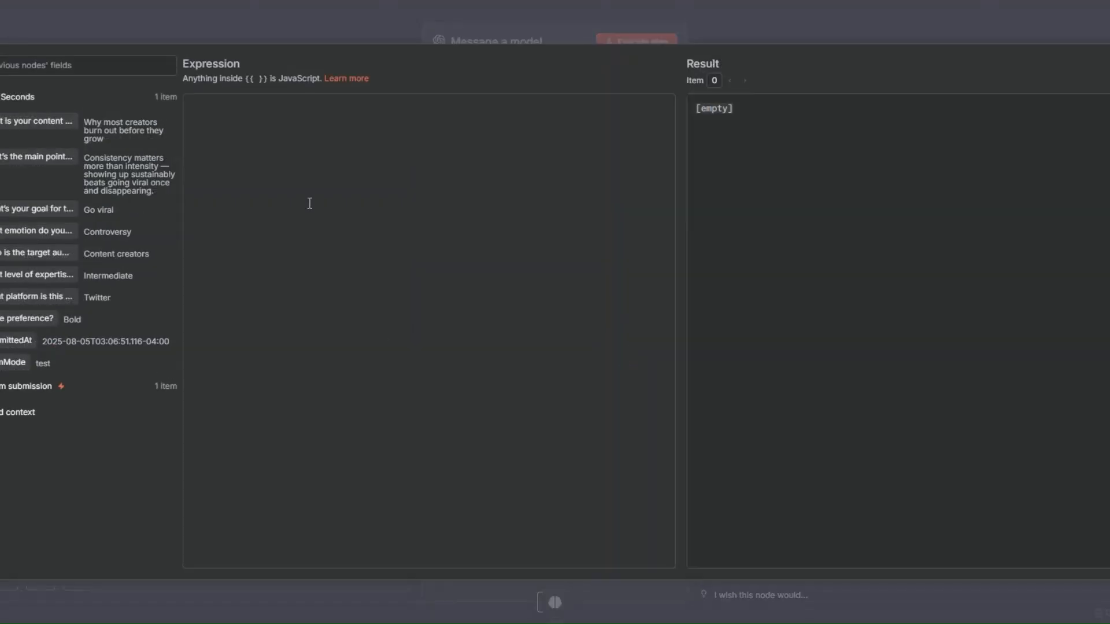
pyautogui.hotkey('ctrl', 'v')
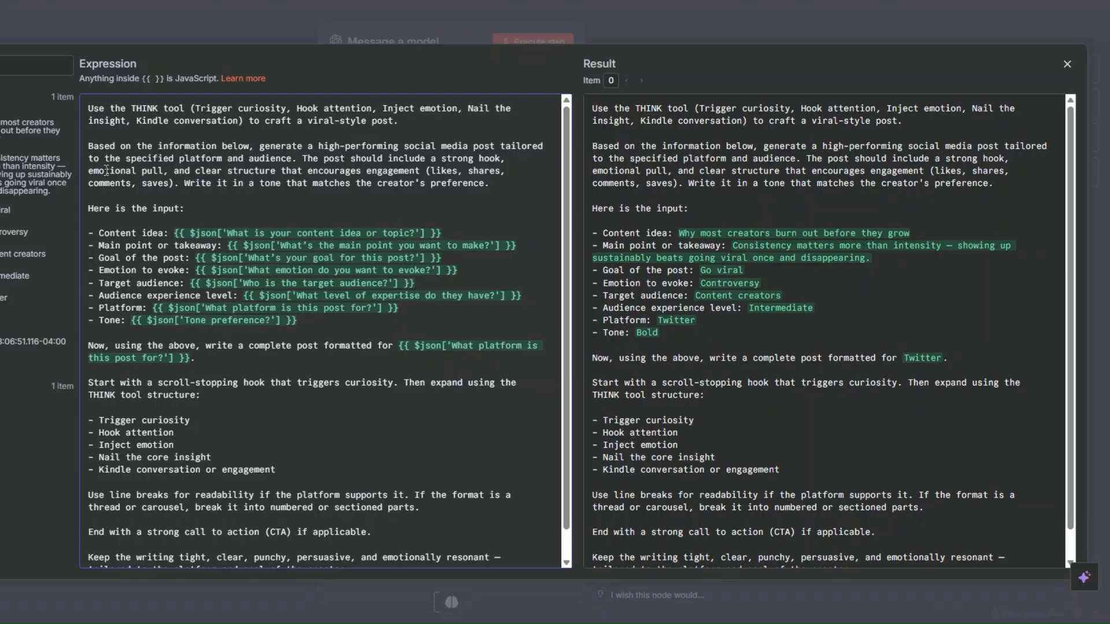
pyautogui.scroll(-1, 162, 217)
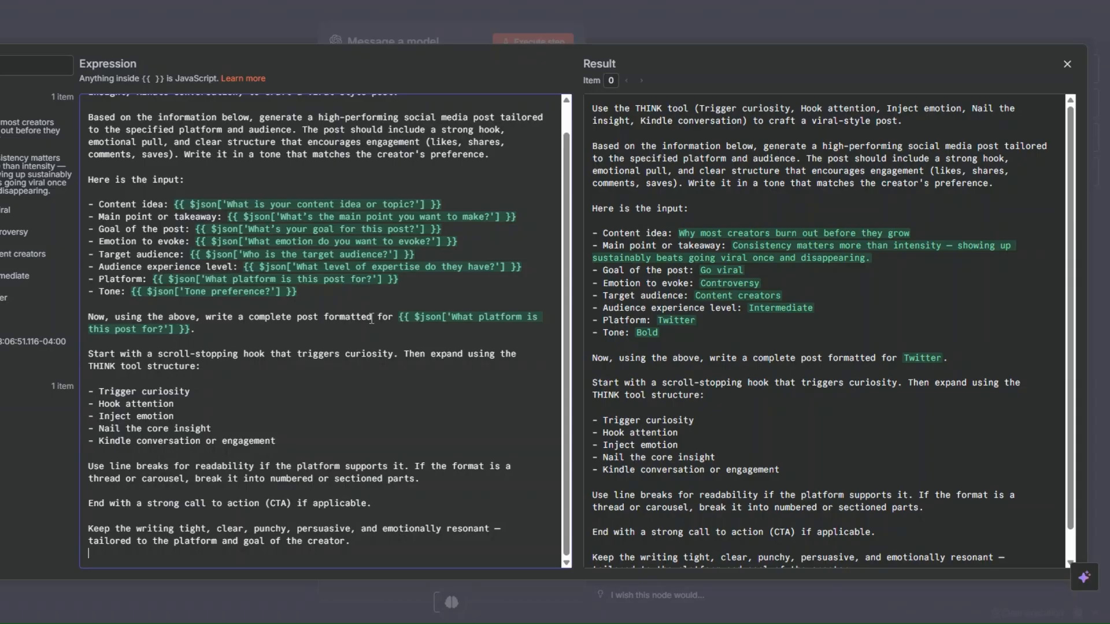
pyautogui.click(284, 333)
pyautogui.click(209, 392)
pyautogui.click(197, 418)
pyautogui.click(306, 446)
pyautogui.press('Escape')
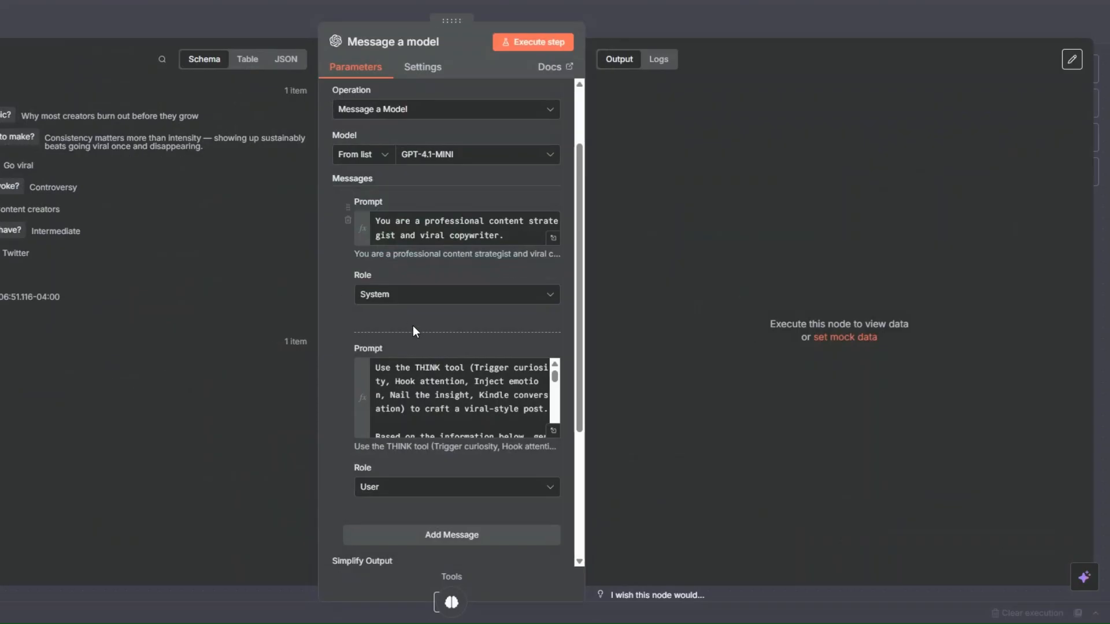
# Enable Output Content as JSON for the Message a model node and execute the step
pyautogui.scroll(-4, 413, 324)
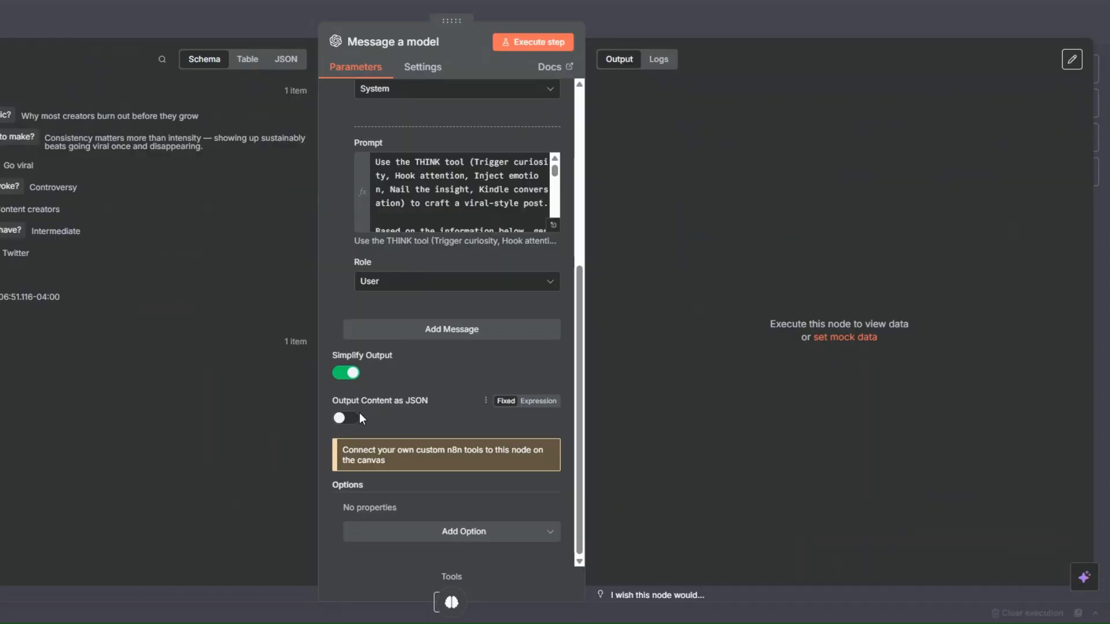
pyautogui.click(348, 420)
pyautogui.scroll(6, 414, 419)
pyautogui.click(516, 40)
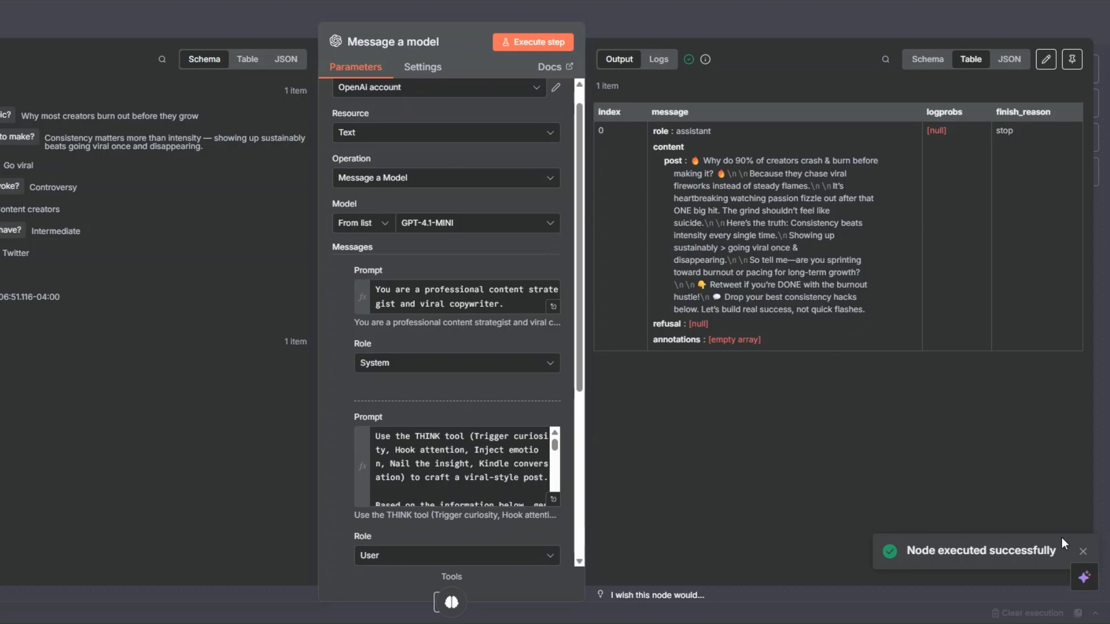
# Examine the generated post in the node's output against the form answers, and return to the canvas
pyautogui.moveTo(691, 162); pyautogui.dragTo(867, 311)
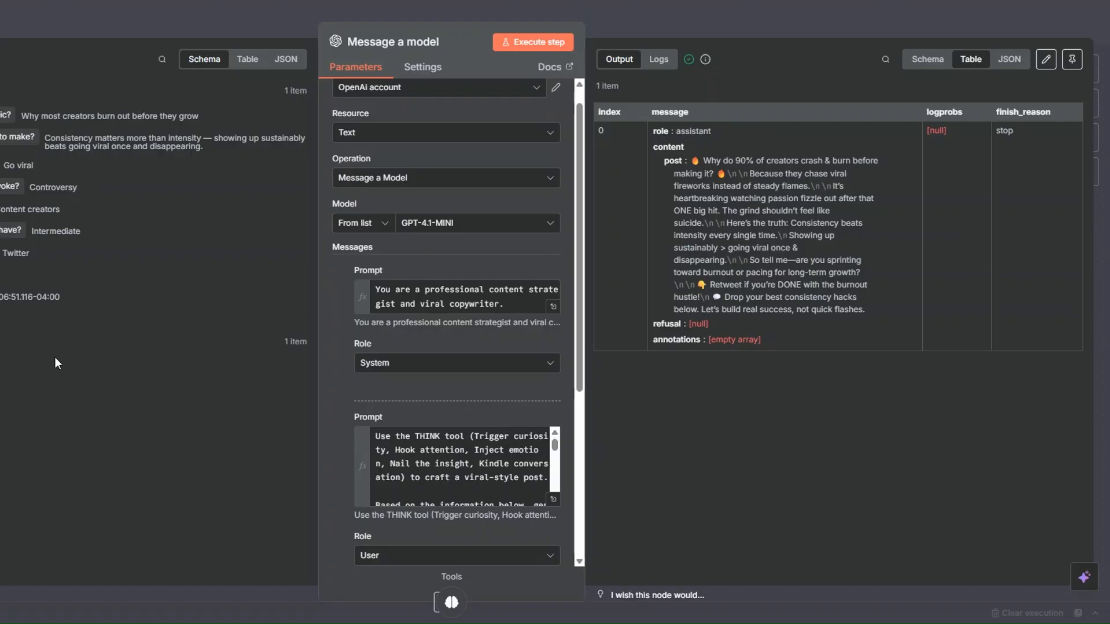
pyautogui.moveTo(691, 161); pyautogui.dragTo(883, 310)
pyautogui.click(870, 396)
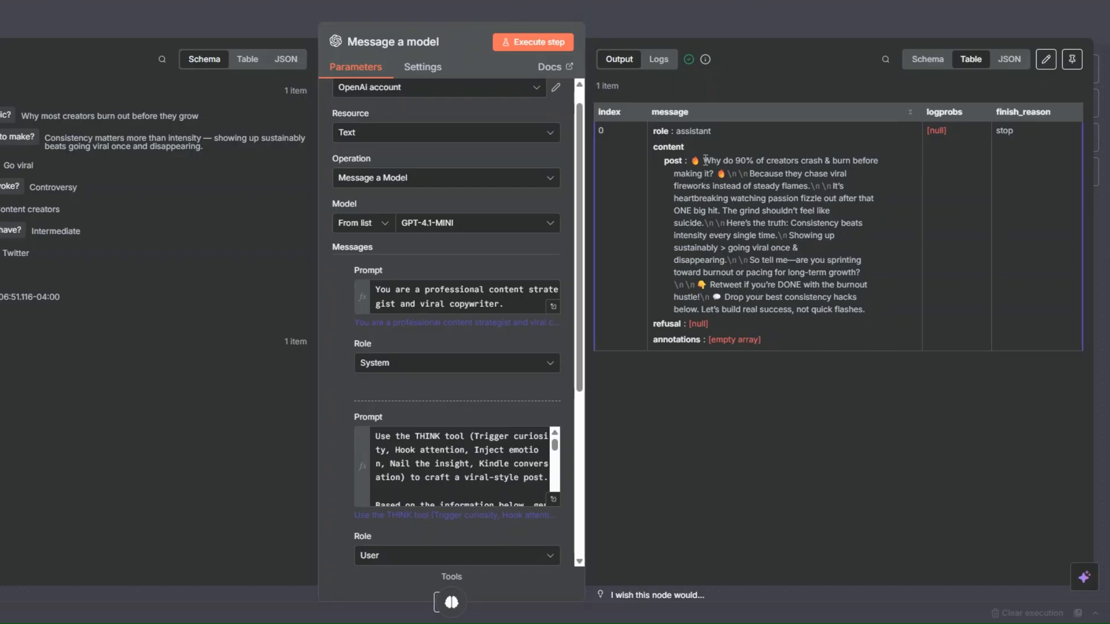
pyautogui.moveTo(721, 289); pyautogui.dragTo(851, 317)
pyautogui.click(868, 423)
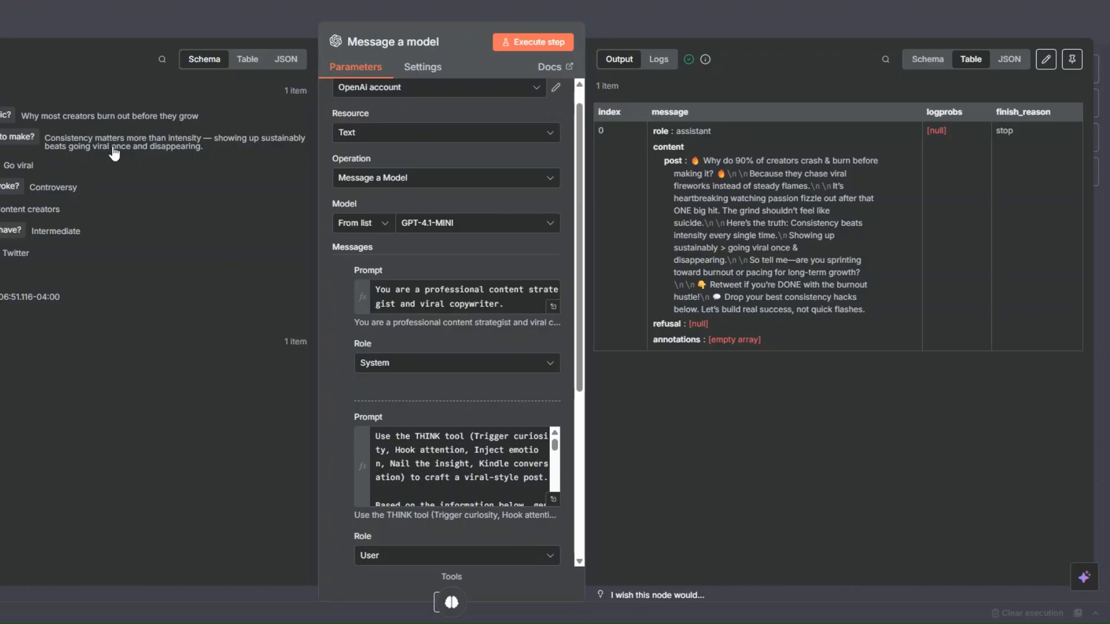
pyautogui.press('Escape')
# Rename the Message a model node as "Viral Post Generator" and save the workflow
pyautogui.rightClick(474, 315)
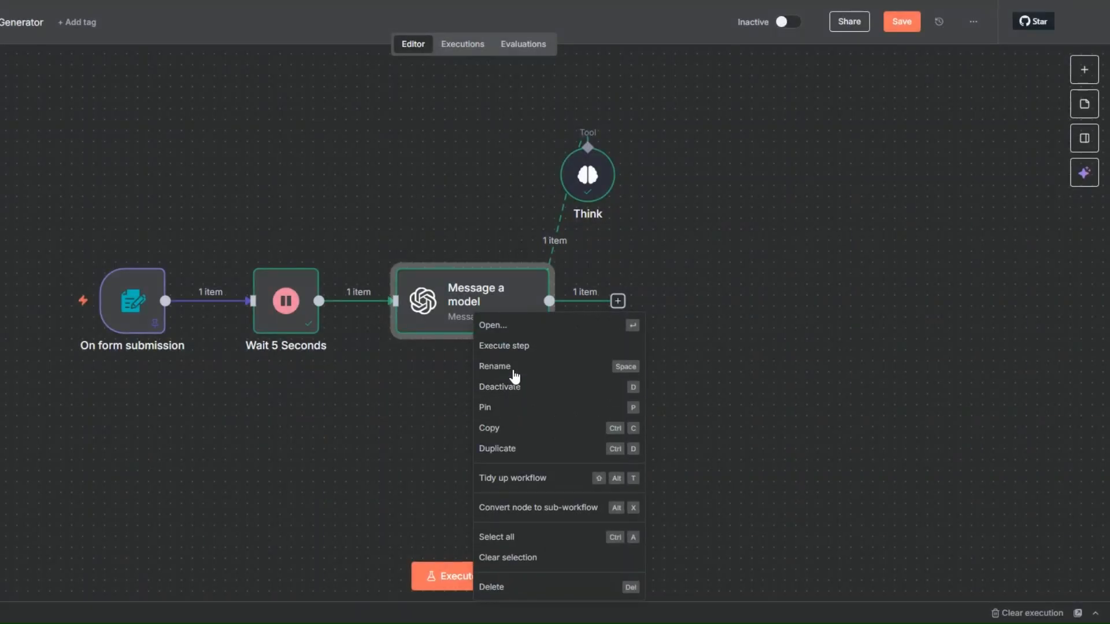
pyautogui.click(514, 368)
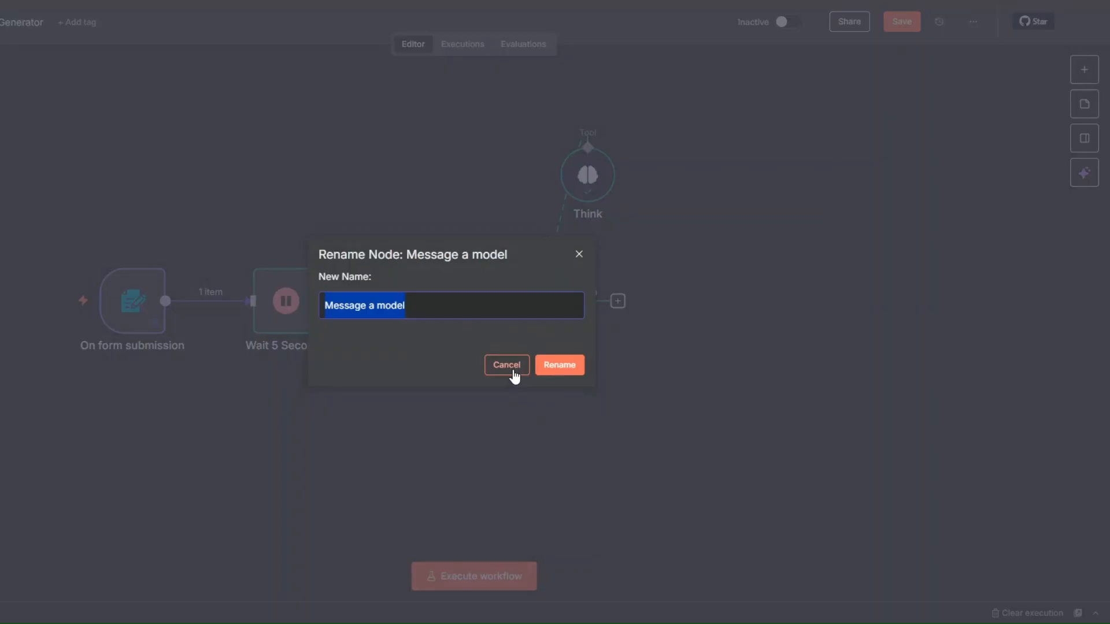
pyautogui.write('Viral ')
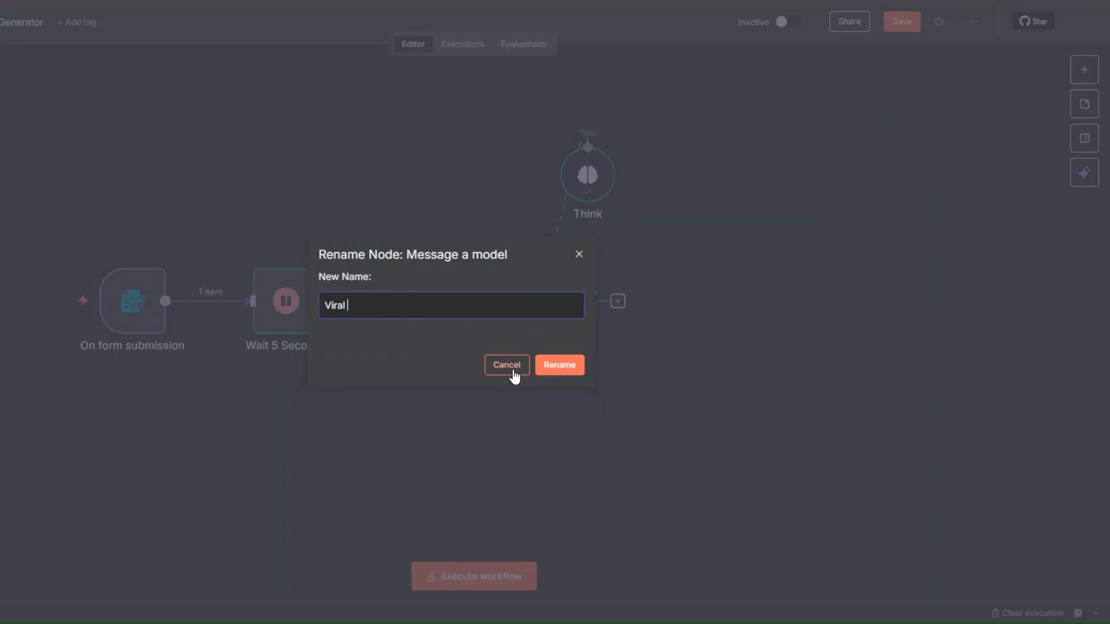
pyautogui.write('Post Generator')
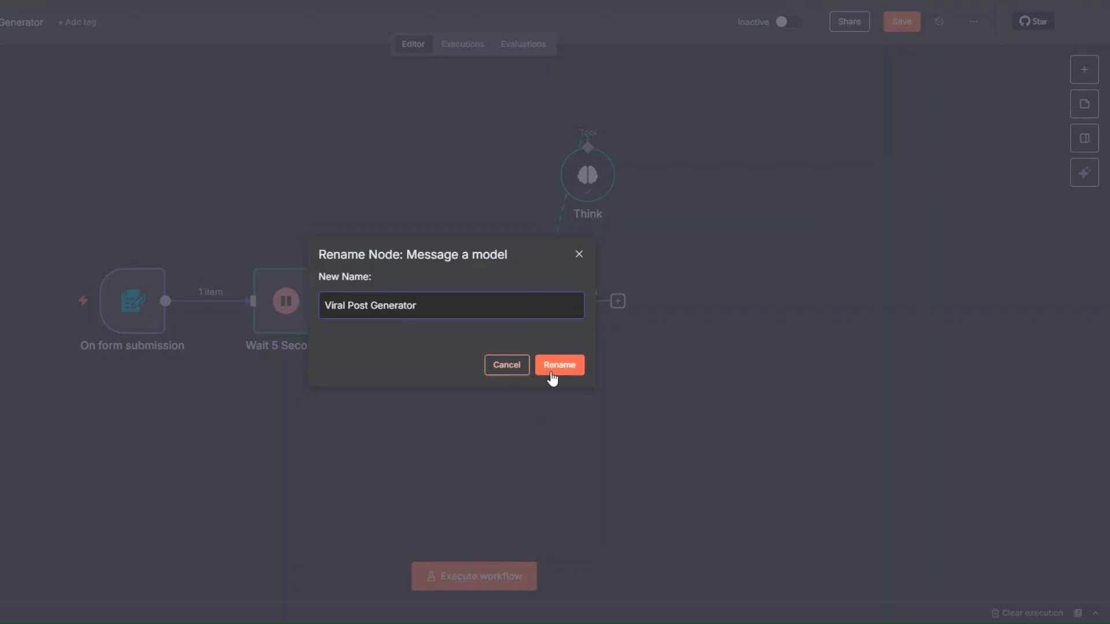
pyautogui.click(552, 367)
pyautogui.click(668, 386)
pyautogui.click(892, 24)
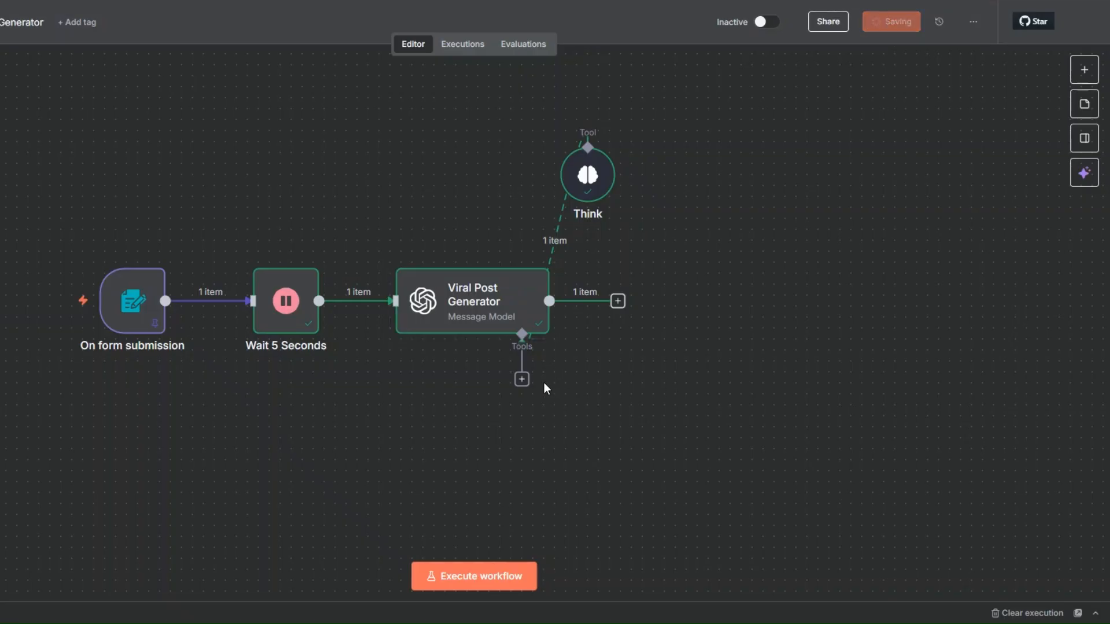
# Add an OpenAI node with the "Message a model" text action after the Viral Post Generator node
pyautogui.moveTo(841, 236); pyautogui.dragTo(571, 239)
pyautogui.scroll(-1, 571, 239)
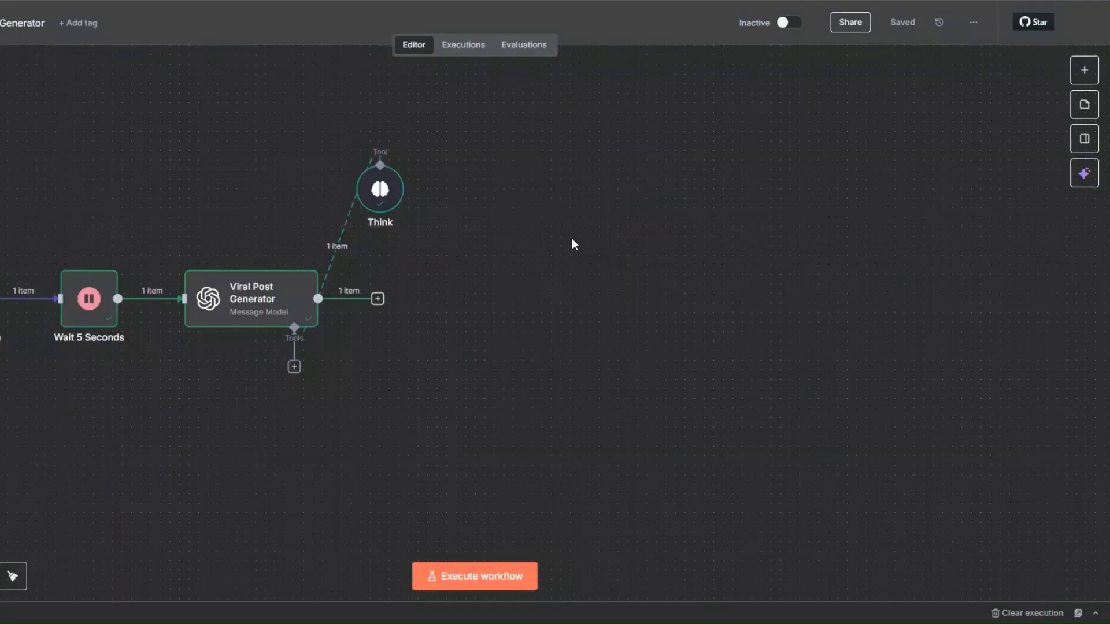
pyautogui.click(378, 299)
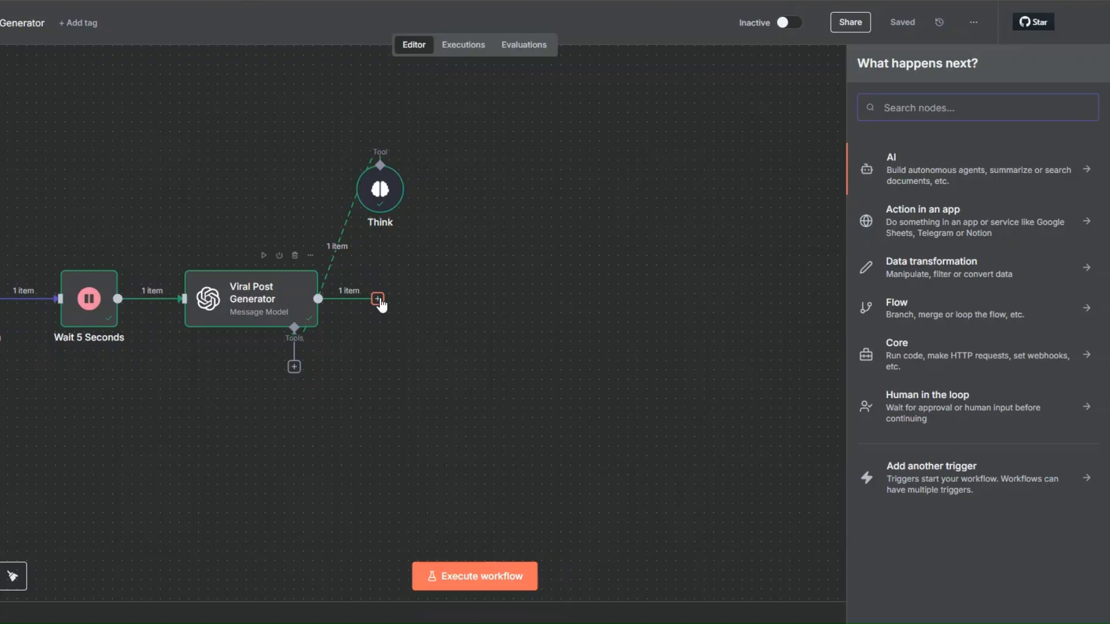
pyautogui.click(891, 165)
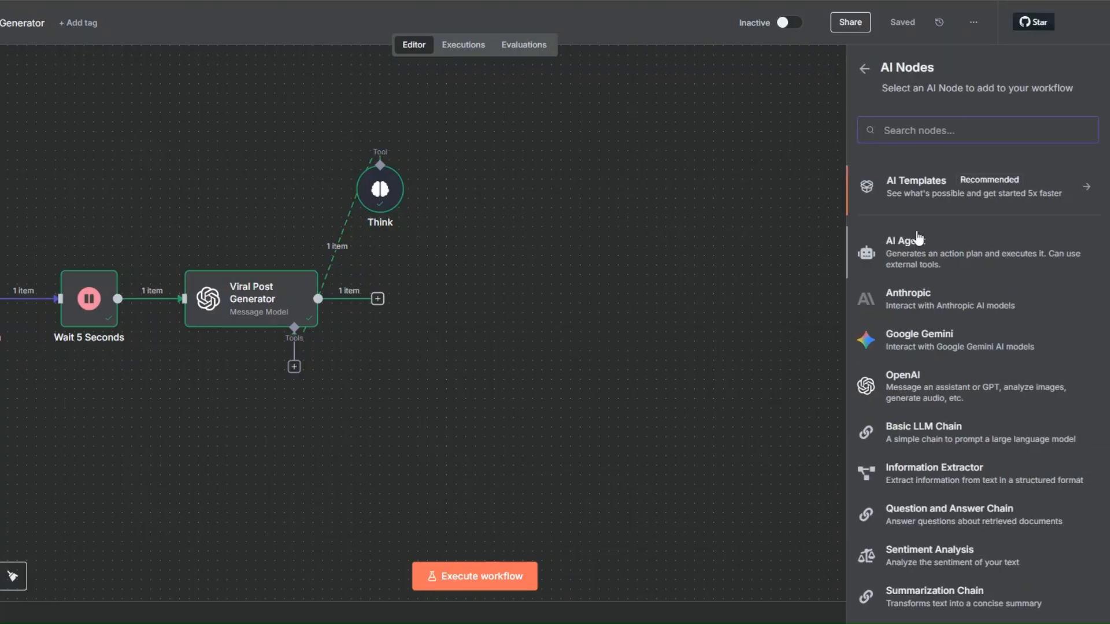
pyautogui.click(904, 382)
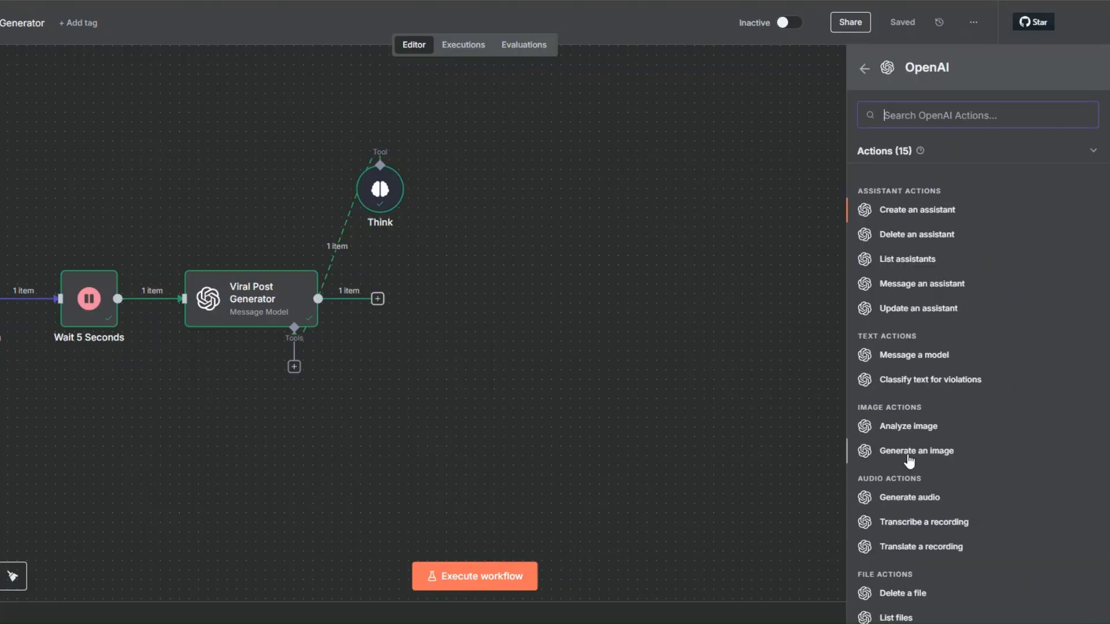
pyautogui.click(904, 355)
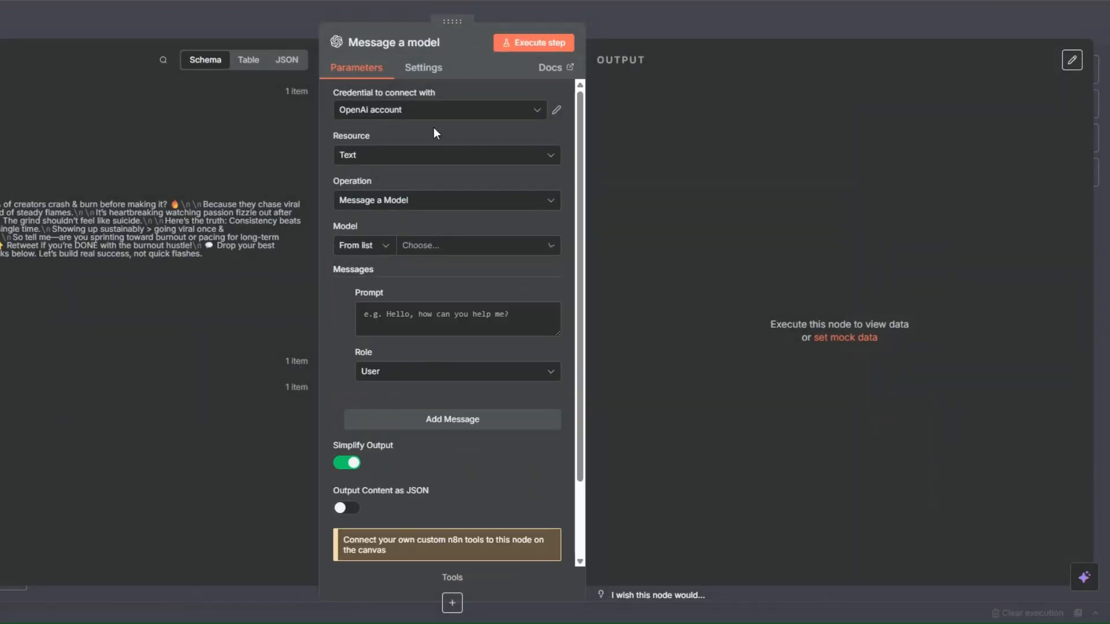
# Set the new Message a model node's model to GPT-4.1-MINI
pyautogui.click(441, 248)
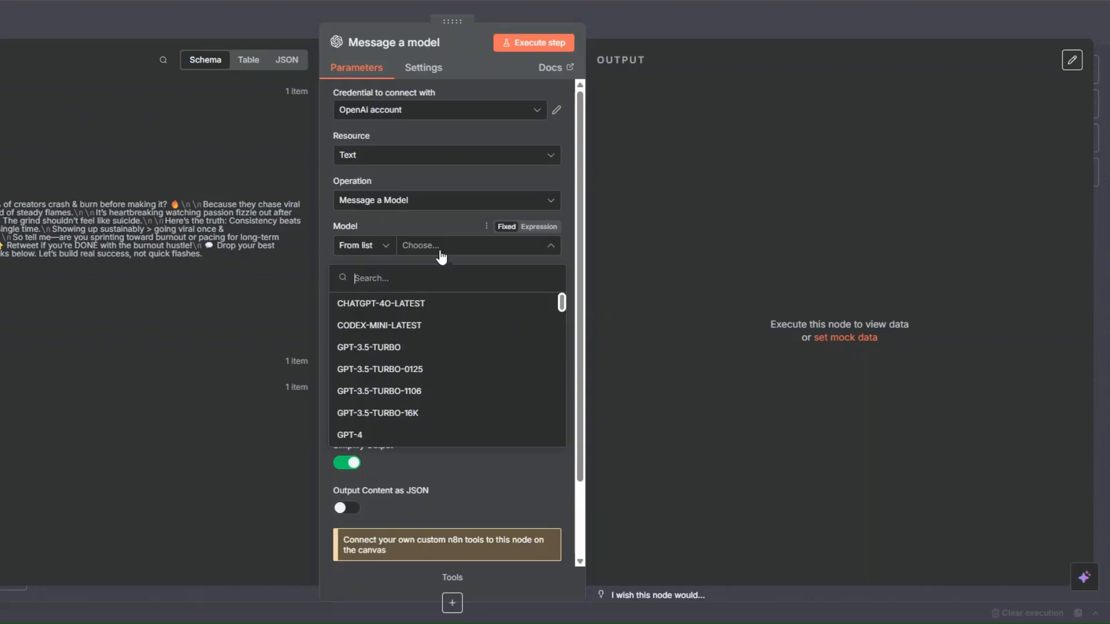
pyautogui.scroll(-3, 431, 391)
pyautogui.scroll(-3, 430, 393)
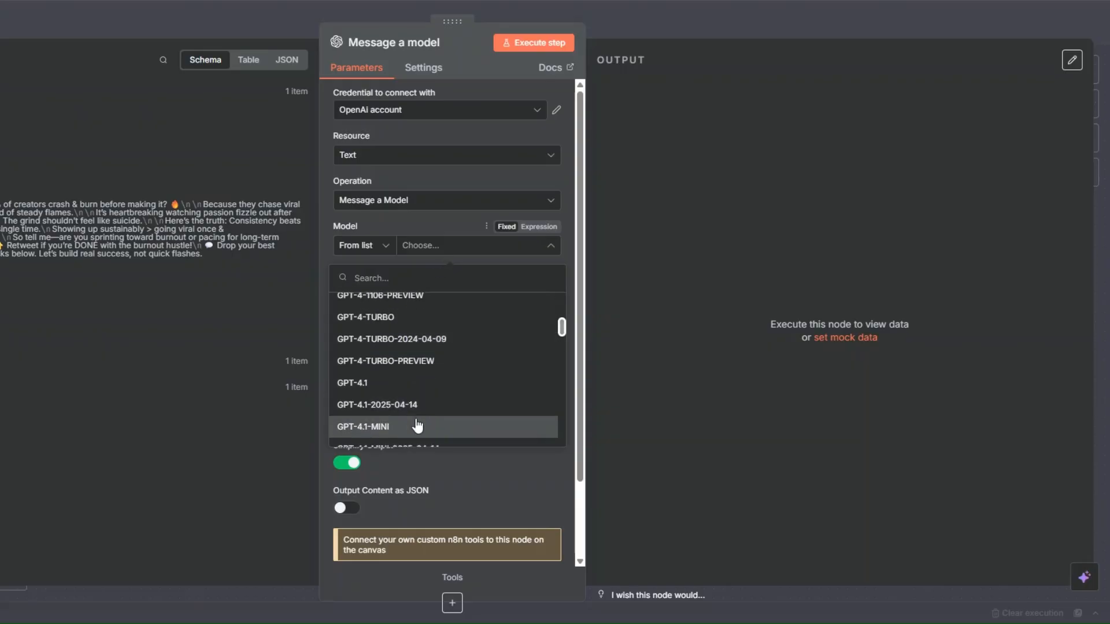
pyautogui.click(445, 426)
# Give the first message the System role and prompt "You are a visual storytelling expert and concept artist.", and add a second message
pyautogui.click(462, 319)
pyautogui.write('You are a visual storytelling expert and concept artist.')
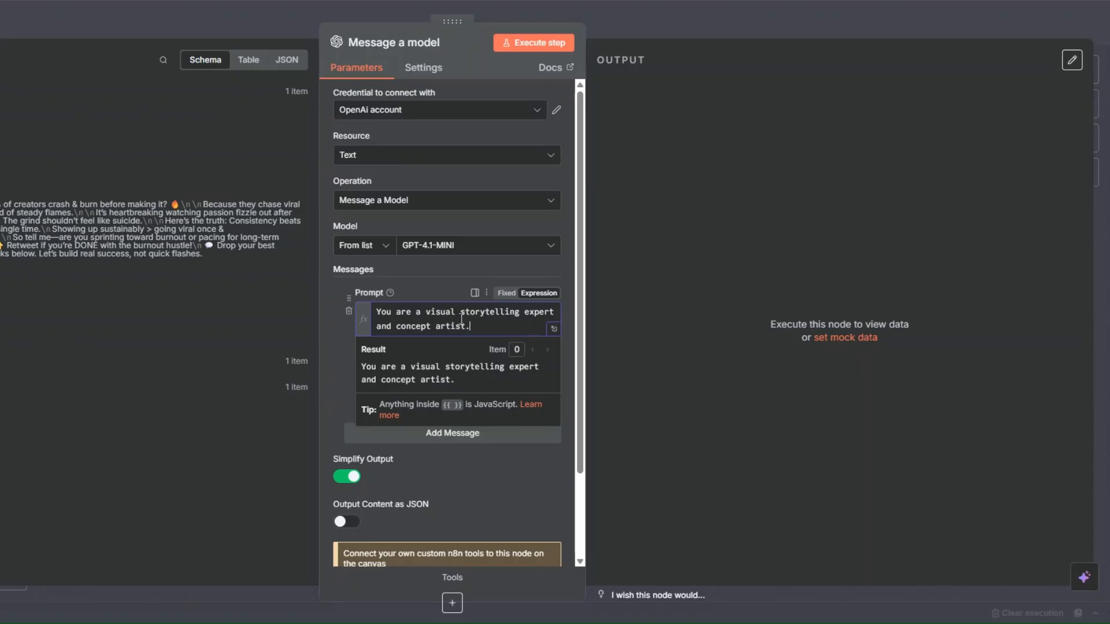
pyautogui.click(336, 344)
pyautogui.click(401, 386)
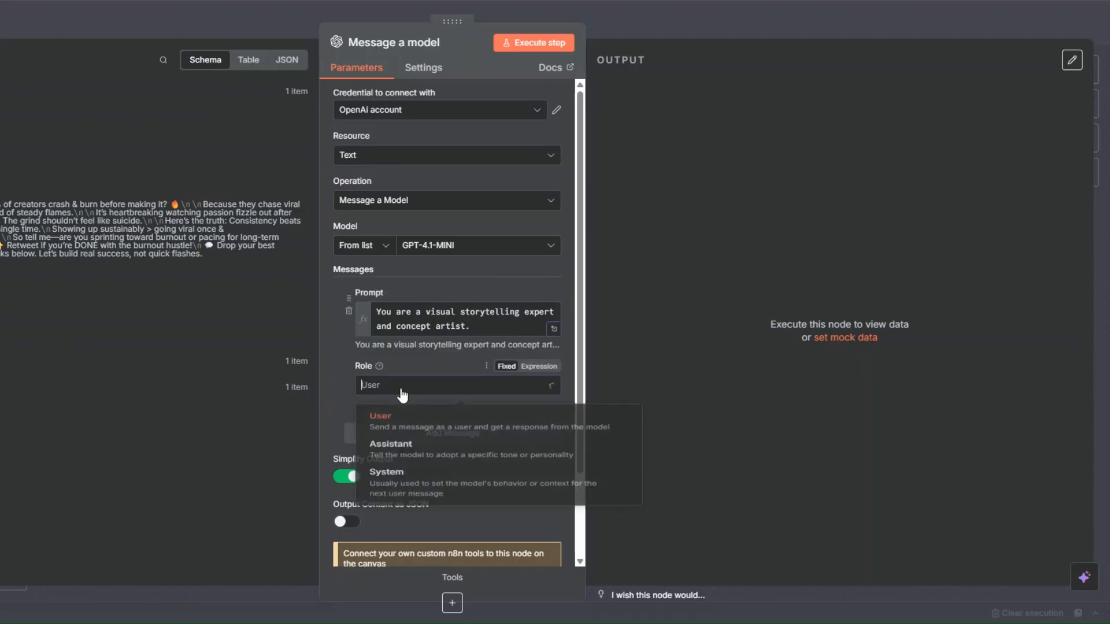
pyautogui.click(399, 490)
pyautogui.click(438, 435)
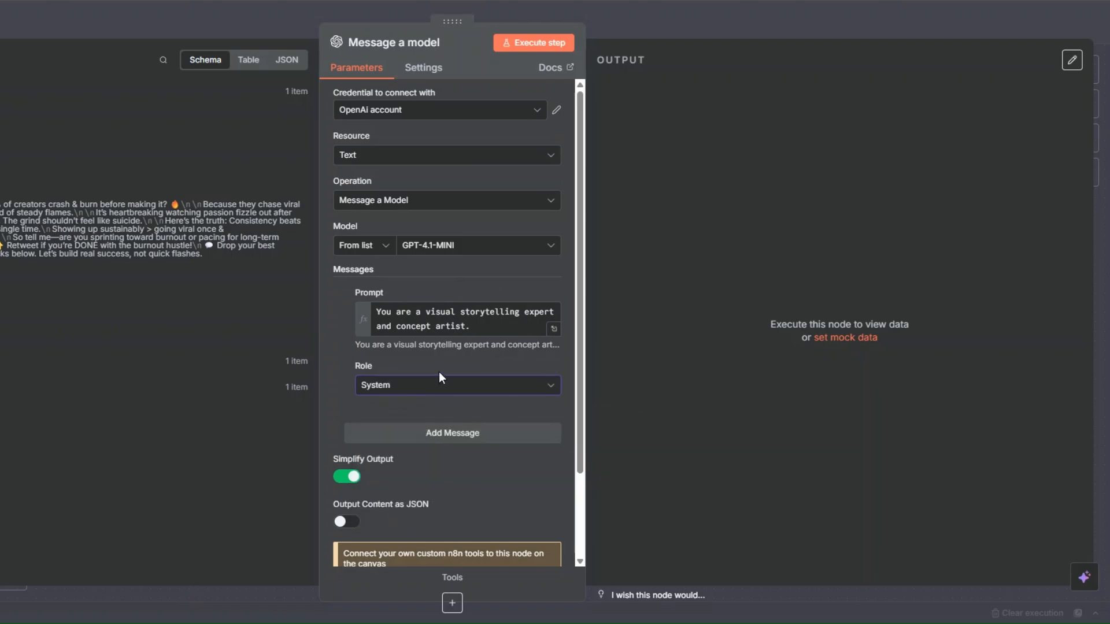
# Paste the THINK framework image-prompt instructions with the platform and post content variables as the User message's expression prompt, and review them
pyautogui.scroll(-4, 438, 353)
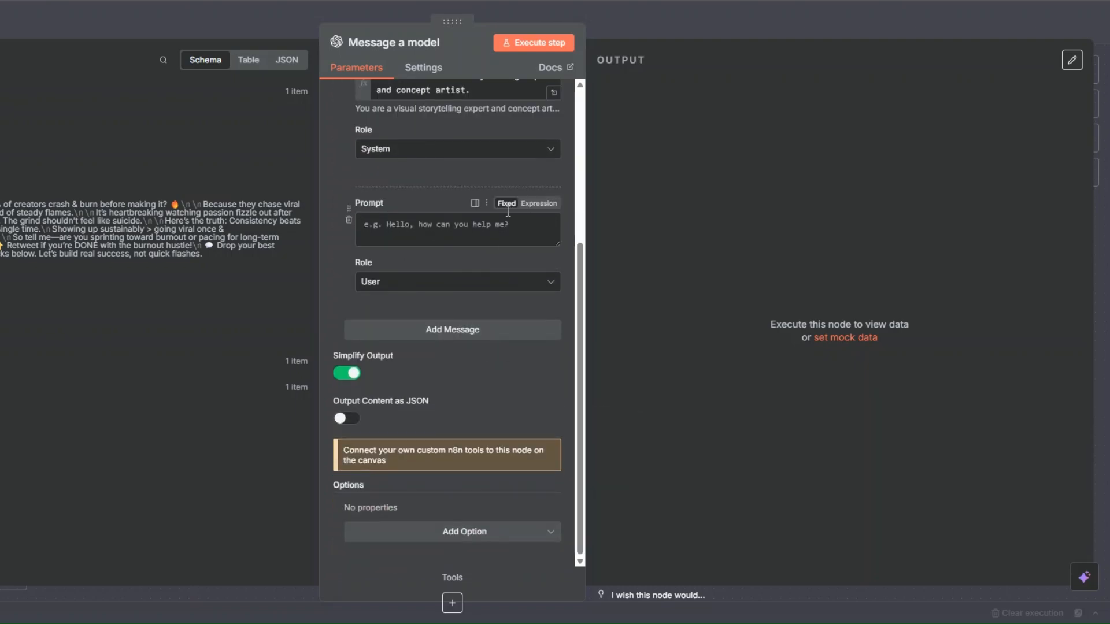
pyautogui.click(558, 204)
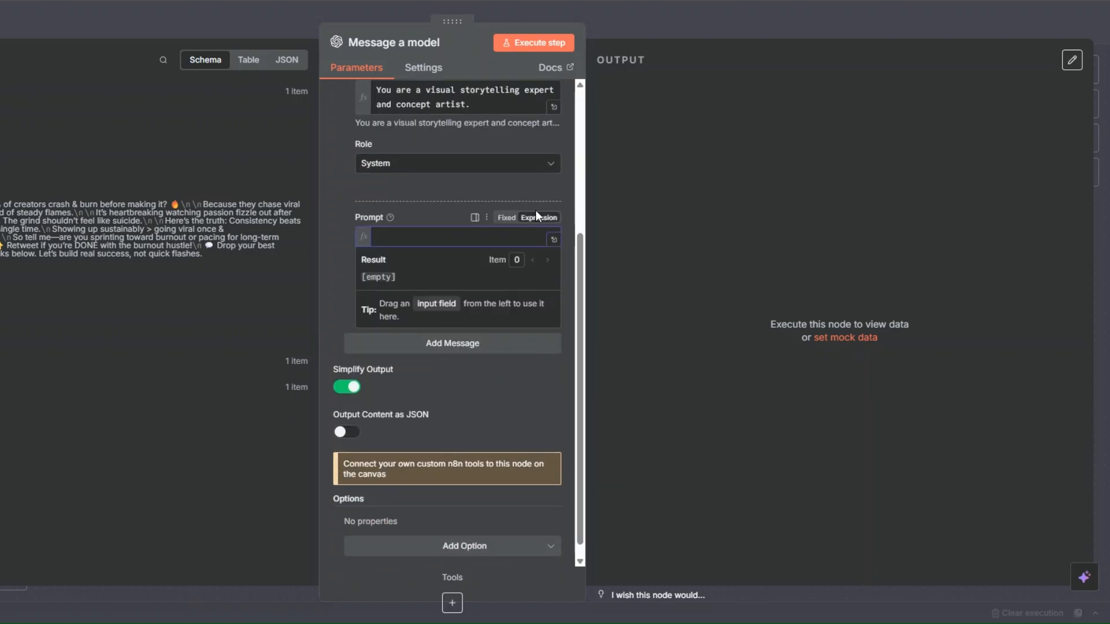
pyautogui.click(552, 240)
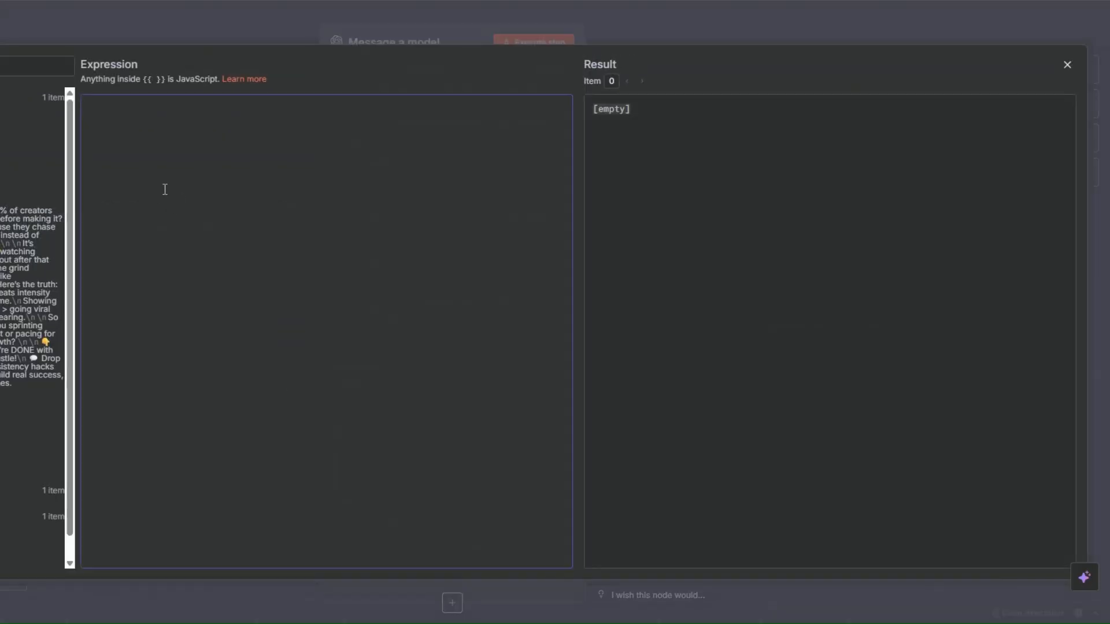
pyautogui.hotkey('ctrl', 'v')
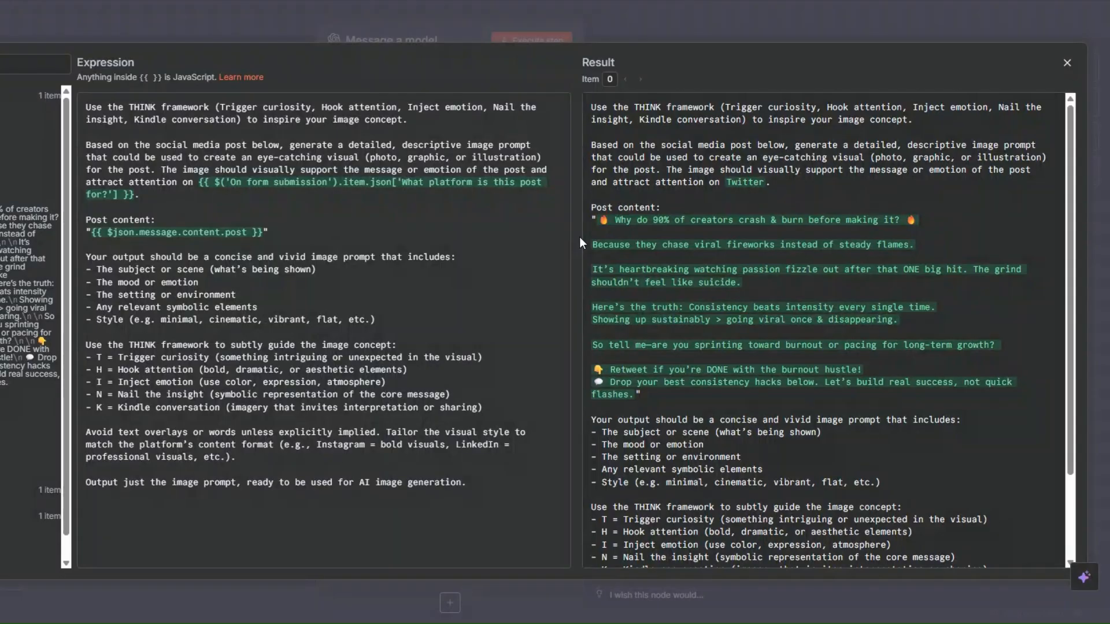
pyautogui.click(164, 199)
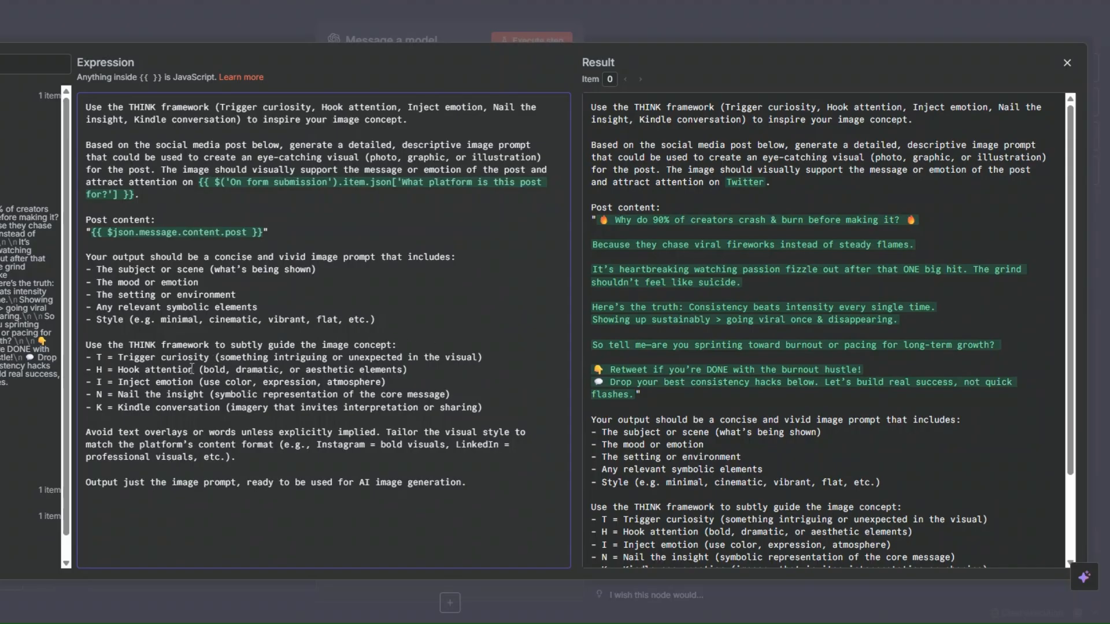
pyautogui.click(203, 395)
pyautogui.click(254, 457)
pyautogui.click(482, 484)
pyautogui.press('Escape')
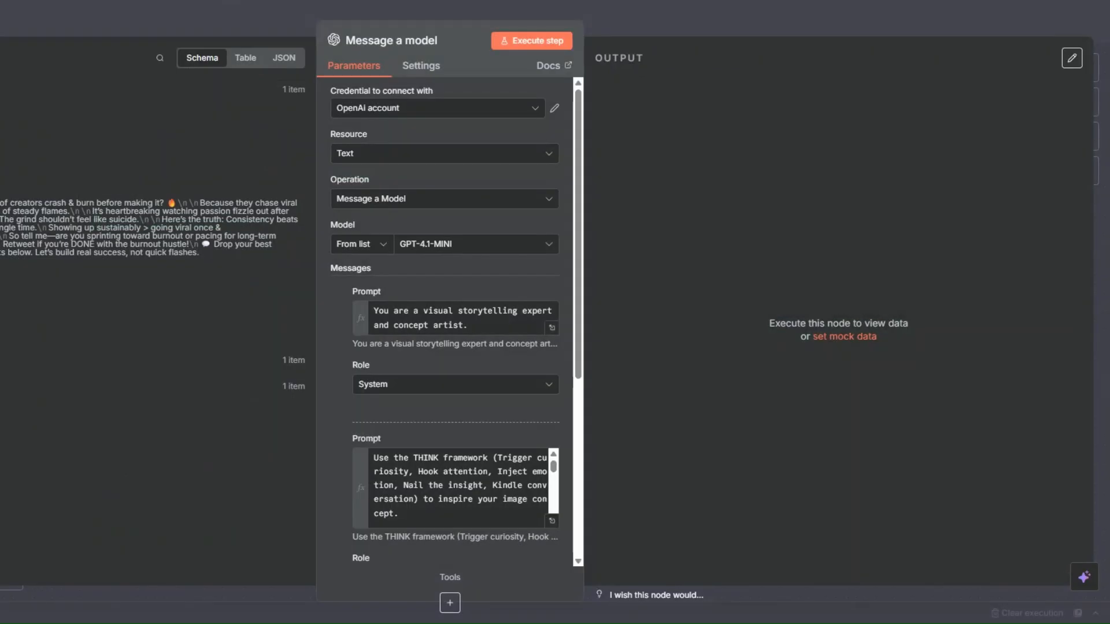
# Execute the Message a model step and review the generated image prompt in its output
pyautogui.click(528, 41)
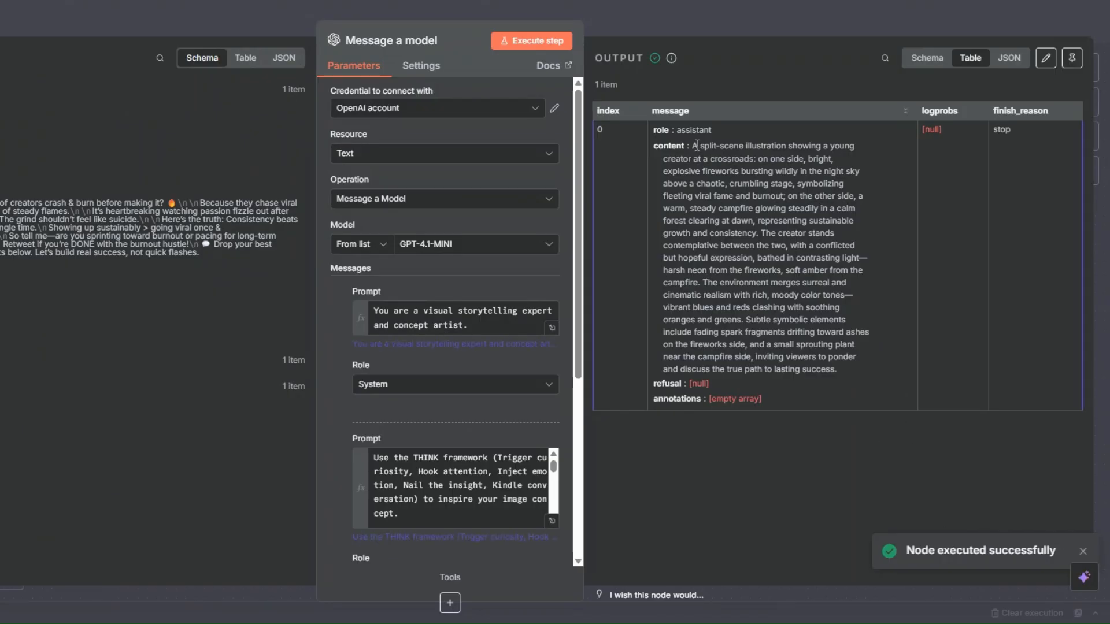
pyautogui.moveTo(691, 145); pyautogui.dragTo(837, 370)
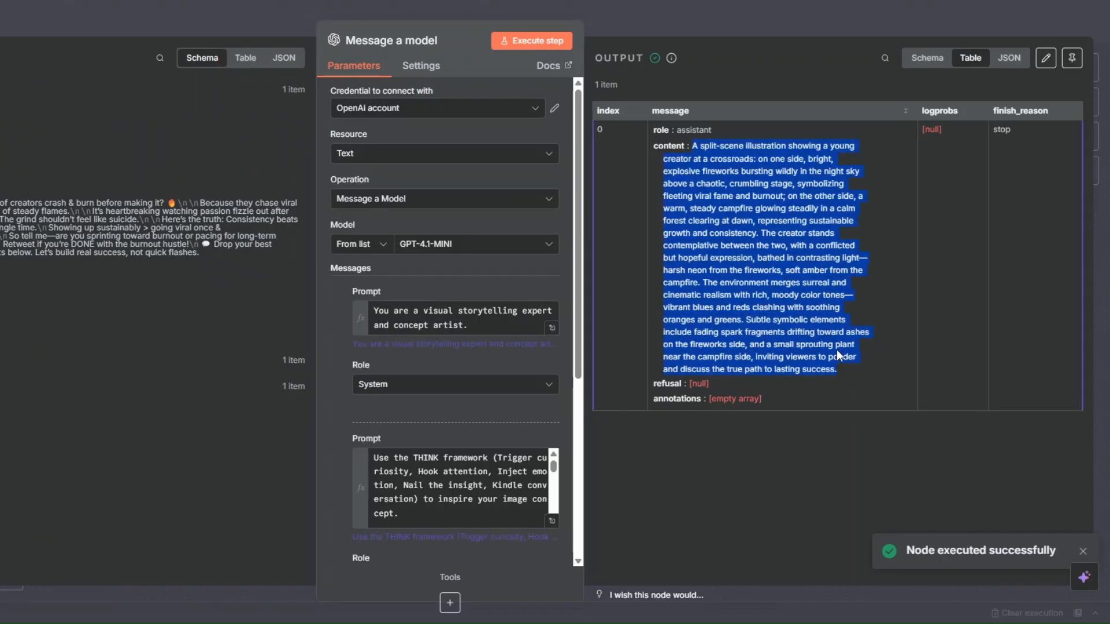
pyautogui.click(834, 338)
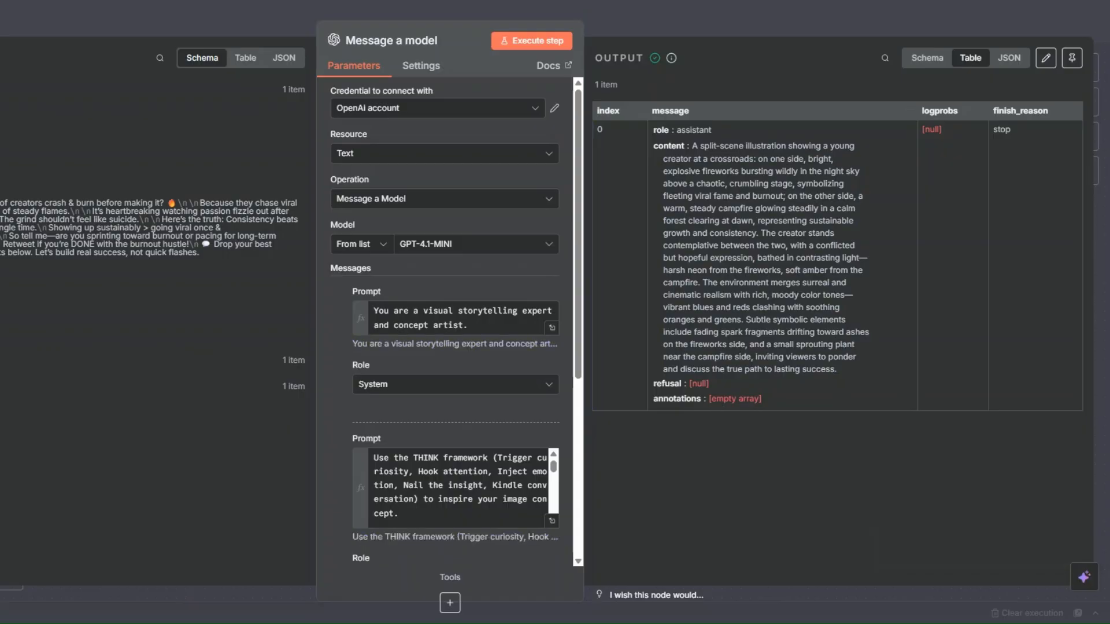
pyautogui.press('Escape')
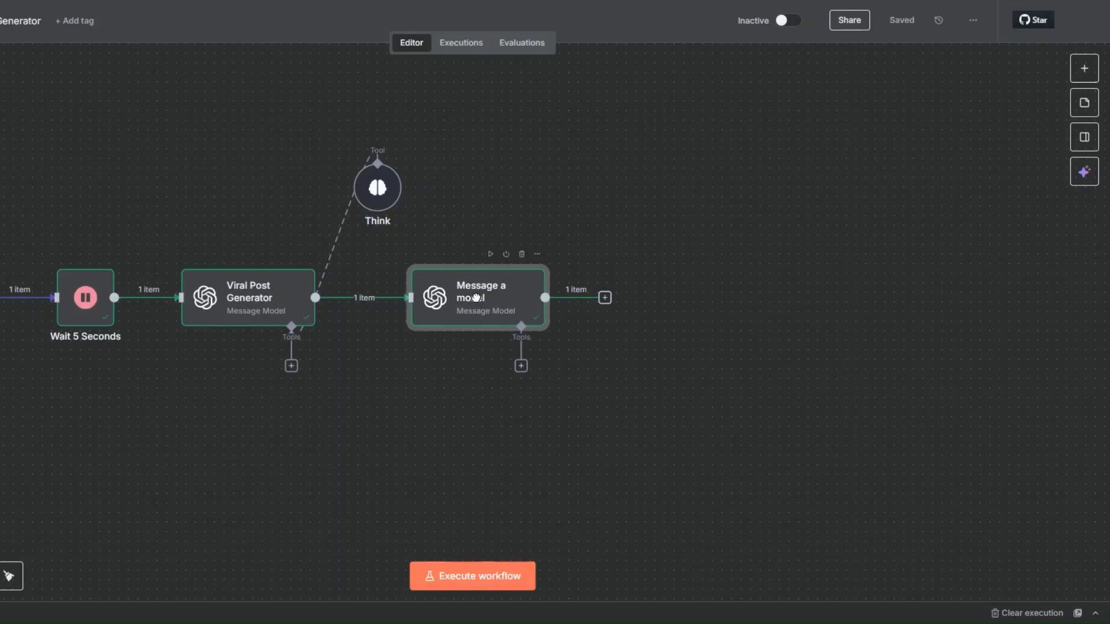
# Connect the existing Think tool to the new Message a model node's Tools input, and reopen the node to rerun it
pyautogui.moveTo(511, 366); pyautogui.dragTo(394, 180)
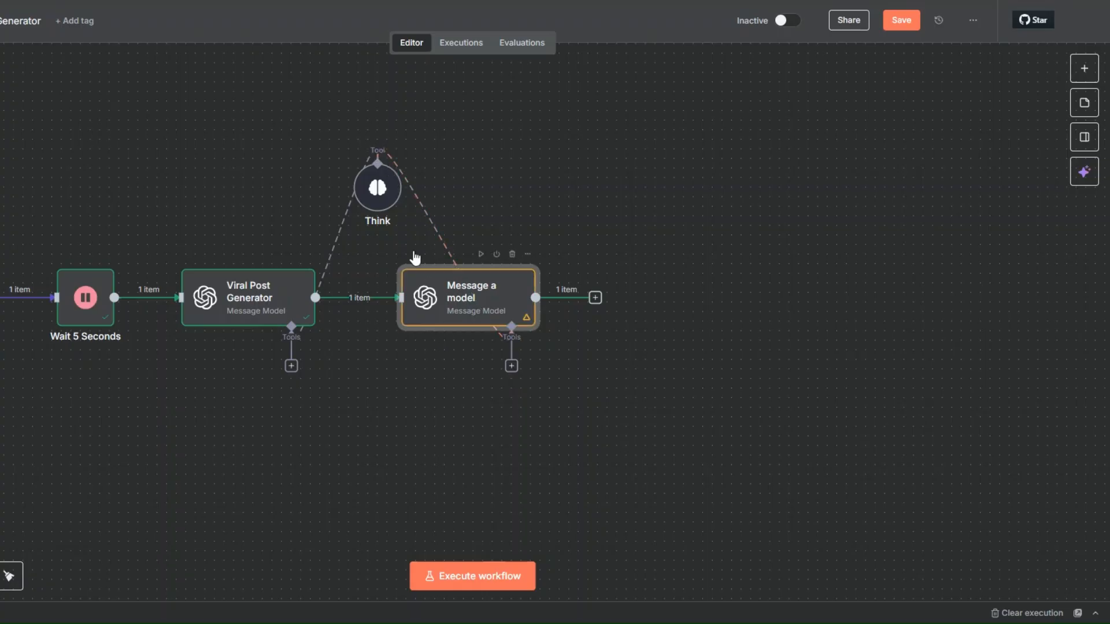
pyautogui.click(463, 189)
pyautogui.rightClick(470, 304)
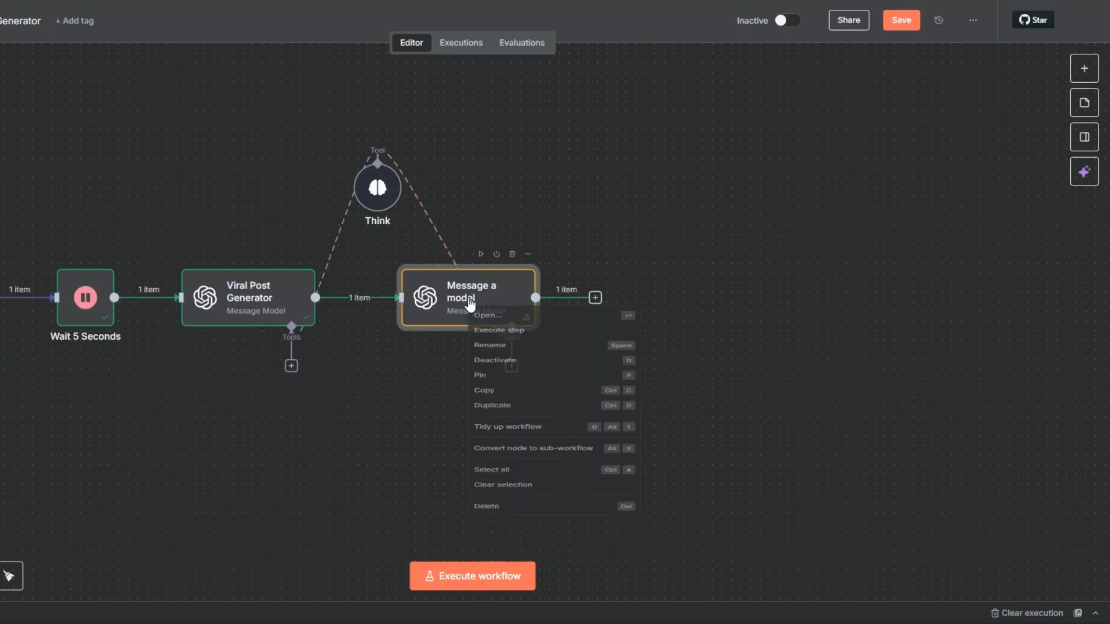
pyautogui.click(488, 322)
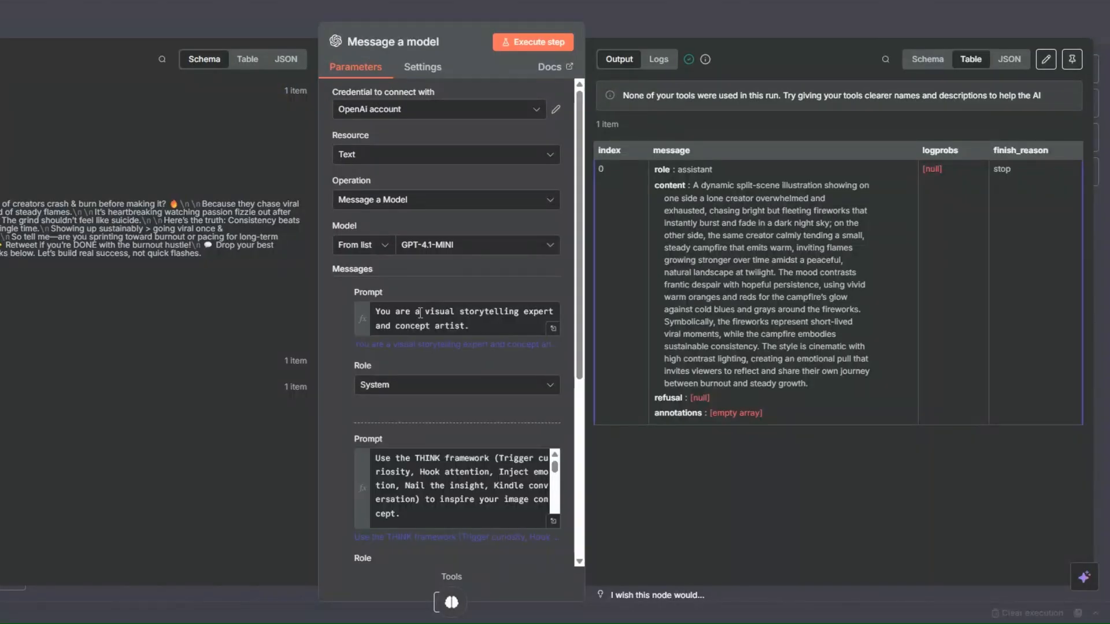
# Change "THINK framework" to "THINK tool" in the User prompt's first line, and re-execute the step to check its output
pyautogui.moveTo(489, 461); pyautogui.dragTo(446, 462)
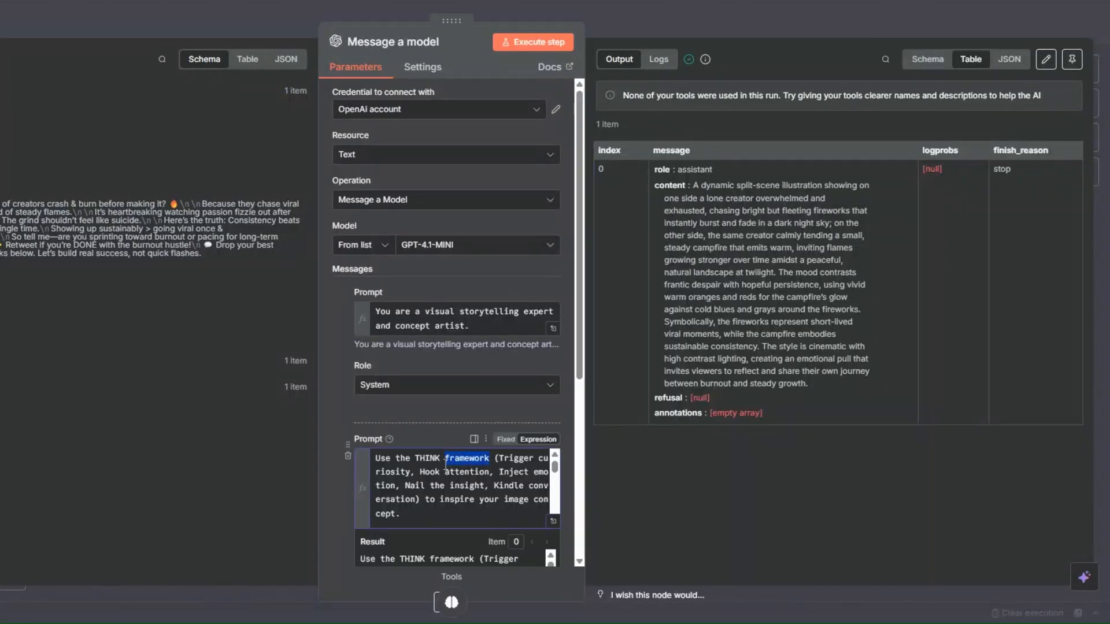
pyautogui.write('tool')
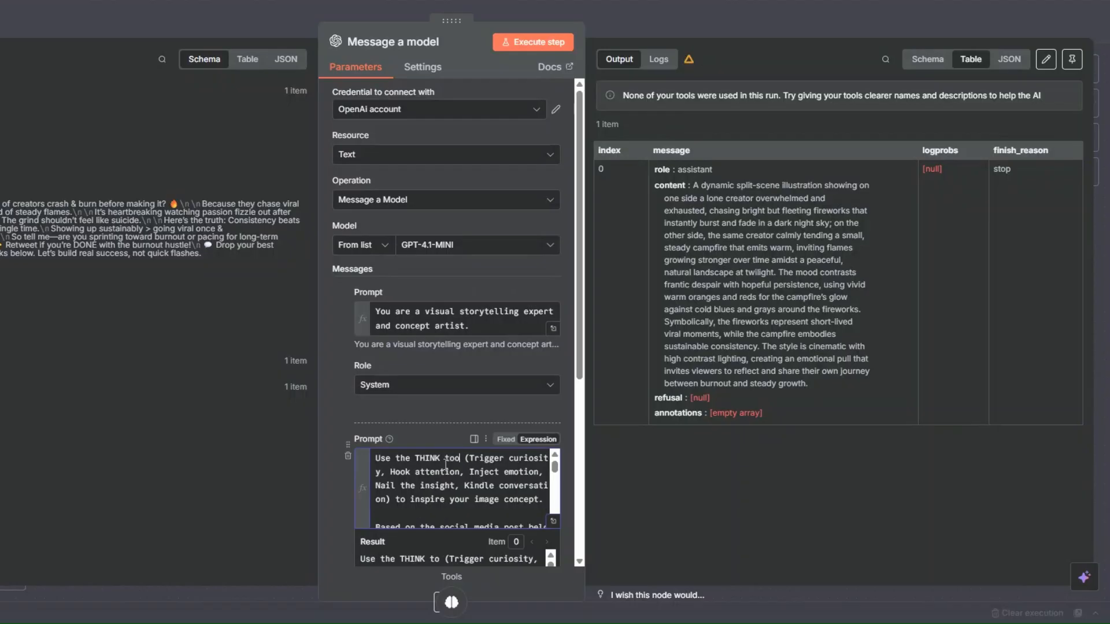
pyautogui.click(528, 43)
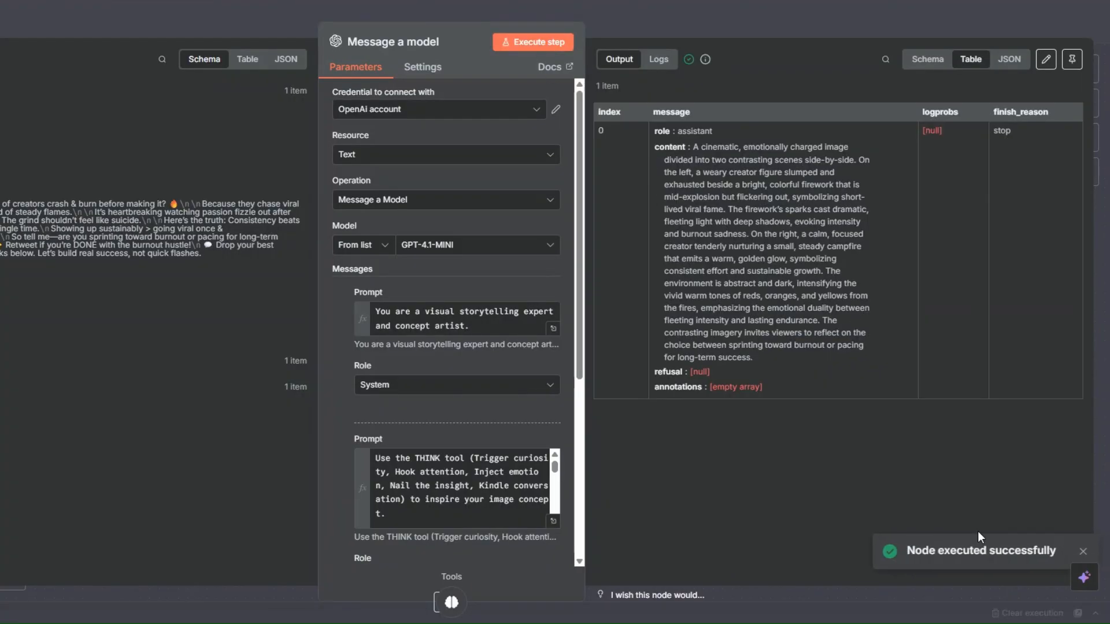
pyautogui.moveTo(695, 149); pyautogui.dragTo(752, 357)
pyautogui.click(655, 196)
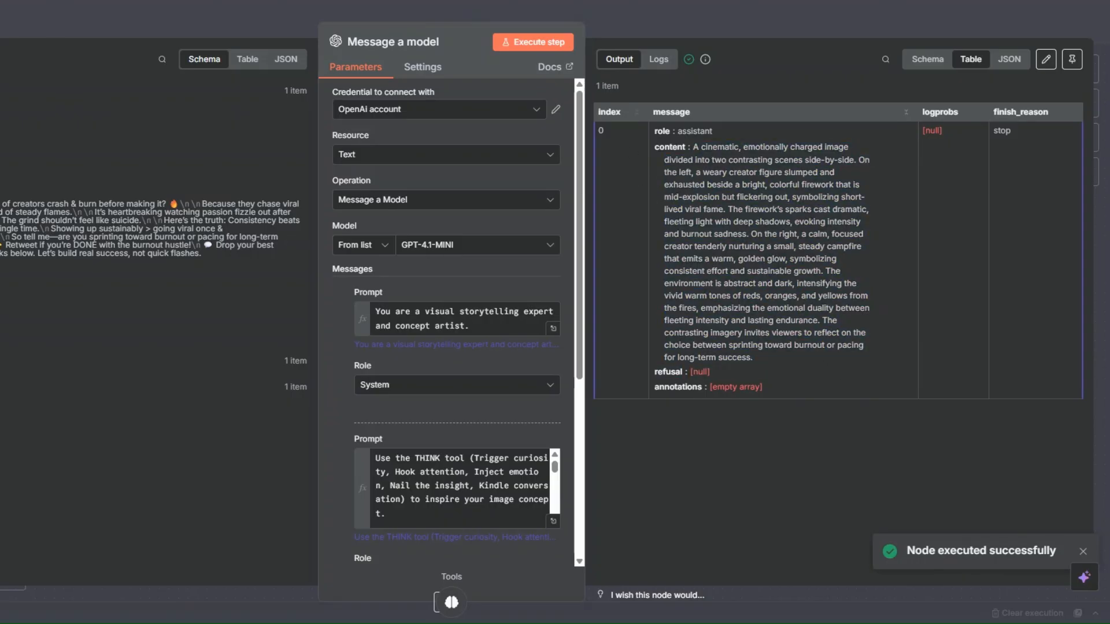
pyautogui.press('Escape')
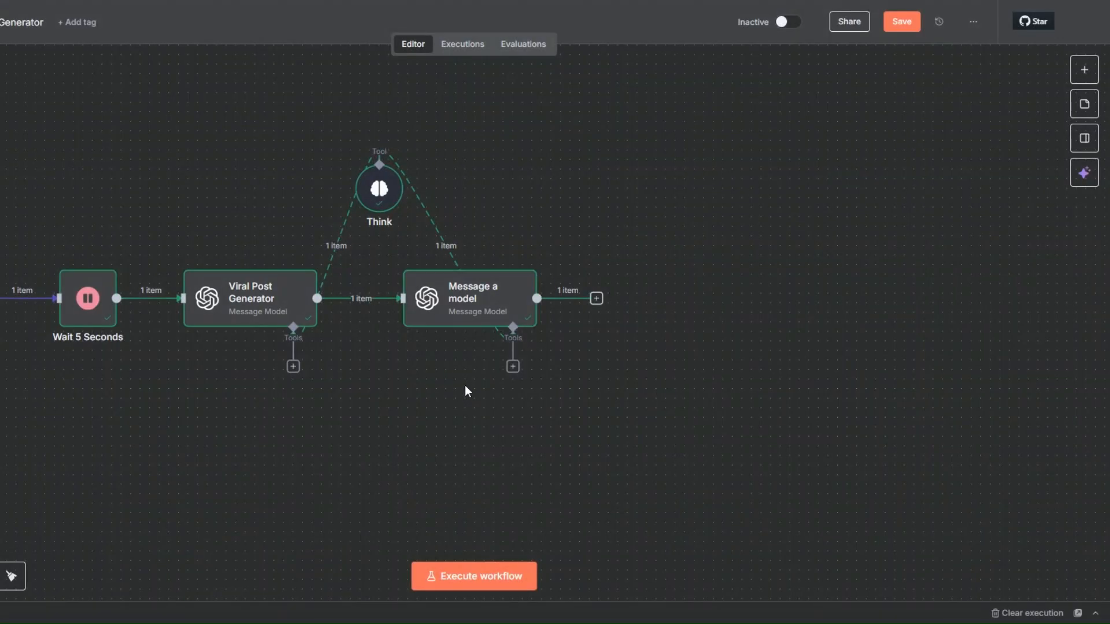
# Rename the second Message a model node as "Image Prompt Generator"
pyautogui.rightClick(457, 305)
pyautogui.click(477, 354)
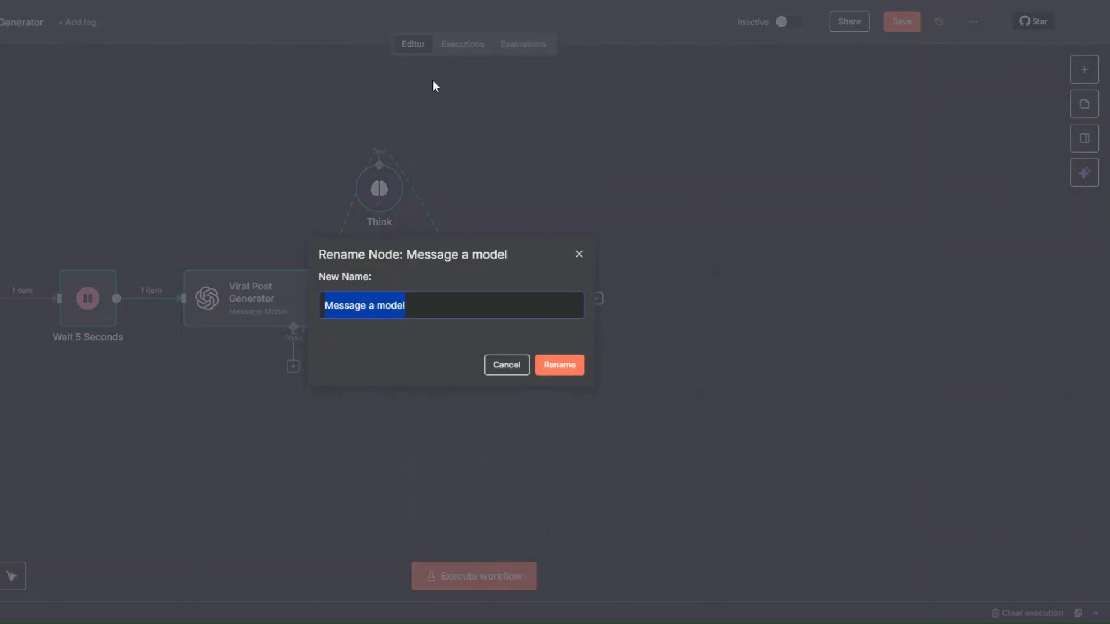
pyautogui.write('Image')
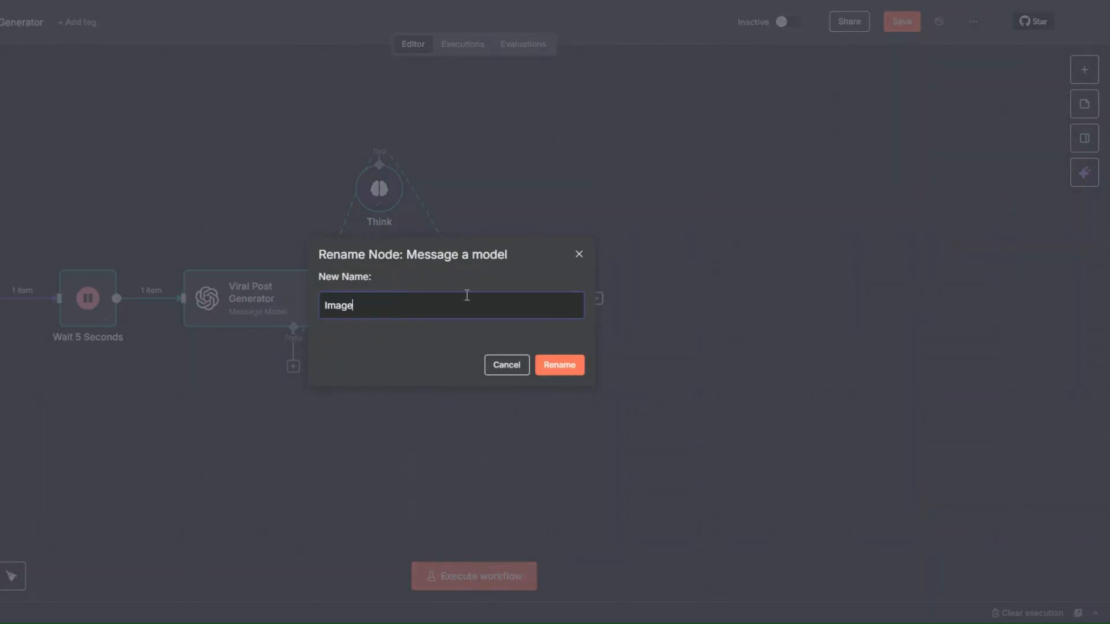
pyautogui.write(' Prompt Generator')
pyautogui.click(561, 370)
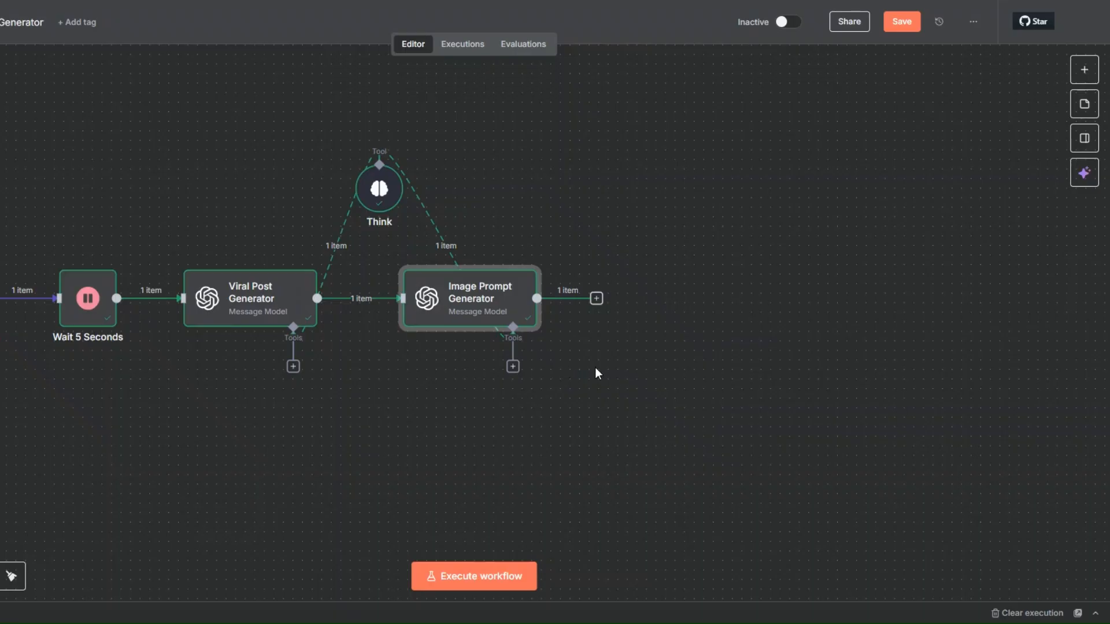
# Add an OpenAI Generate an image node after the Image Prompt Generator node
pyautogui.click(596, 299)
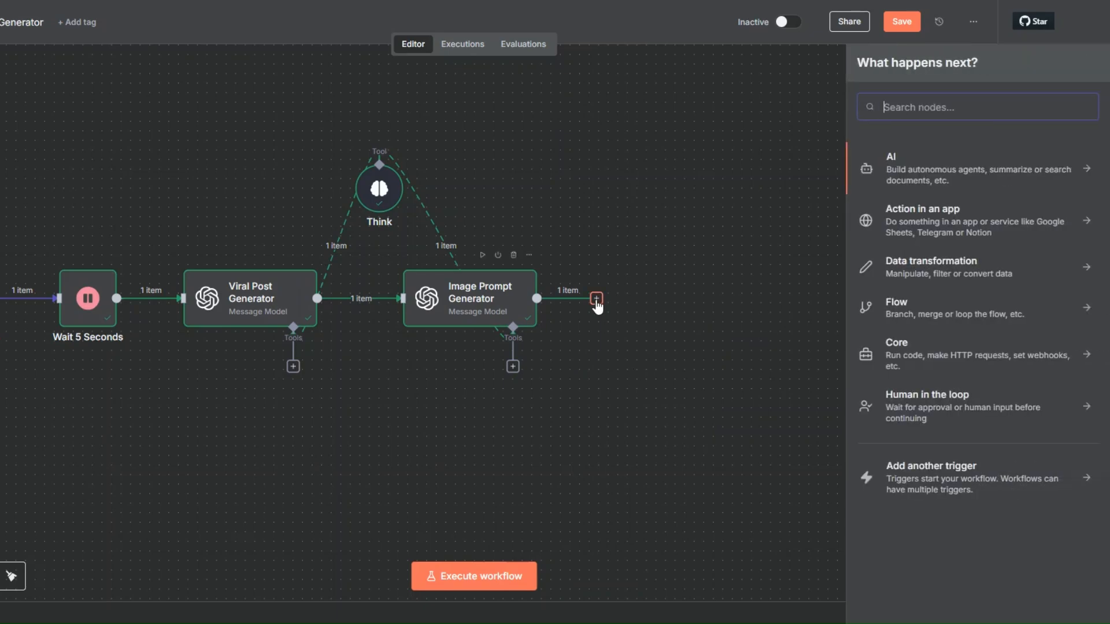
pyautogui.click(900, 170)
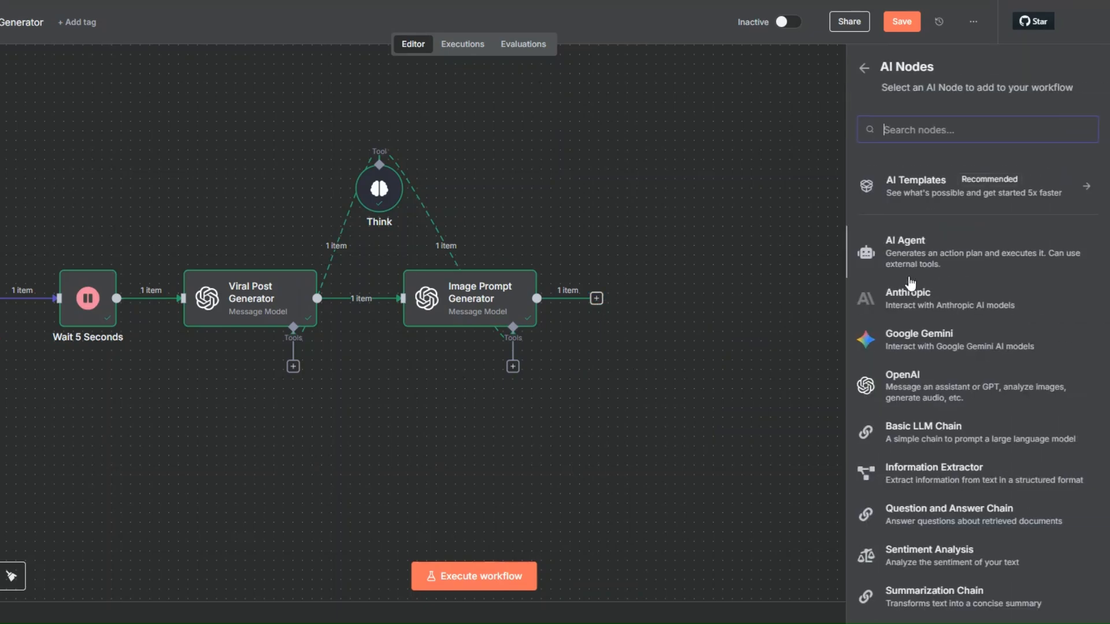
pyautogui.click(912, 385)
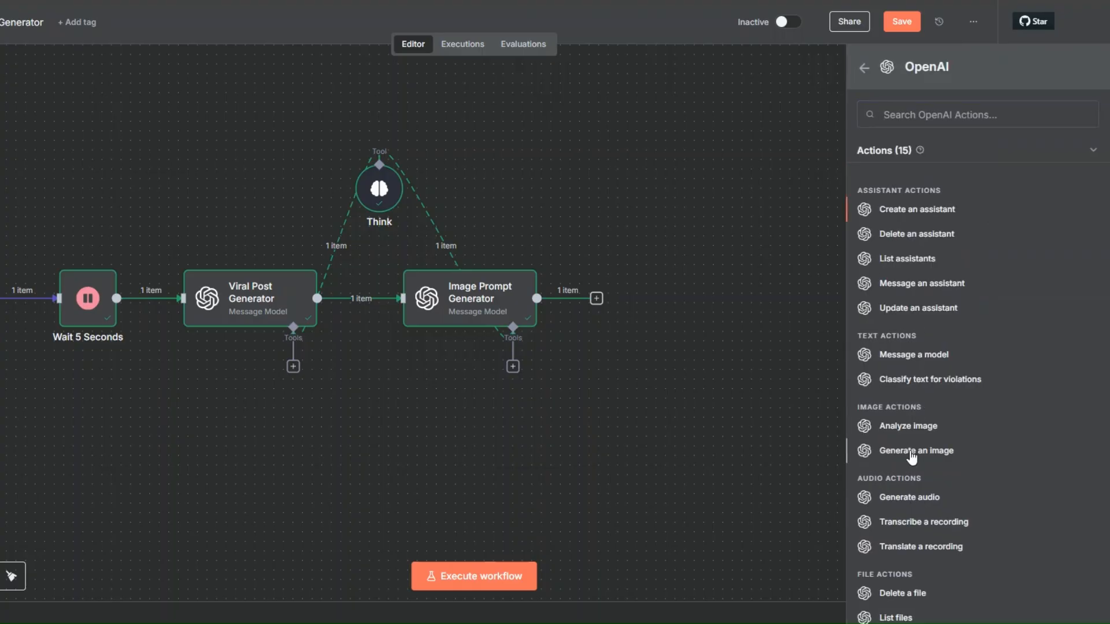
pyautogui.click(909, 450)
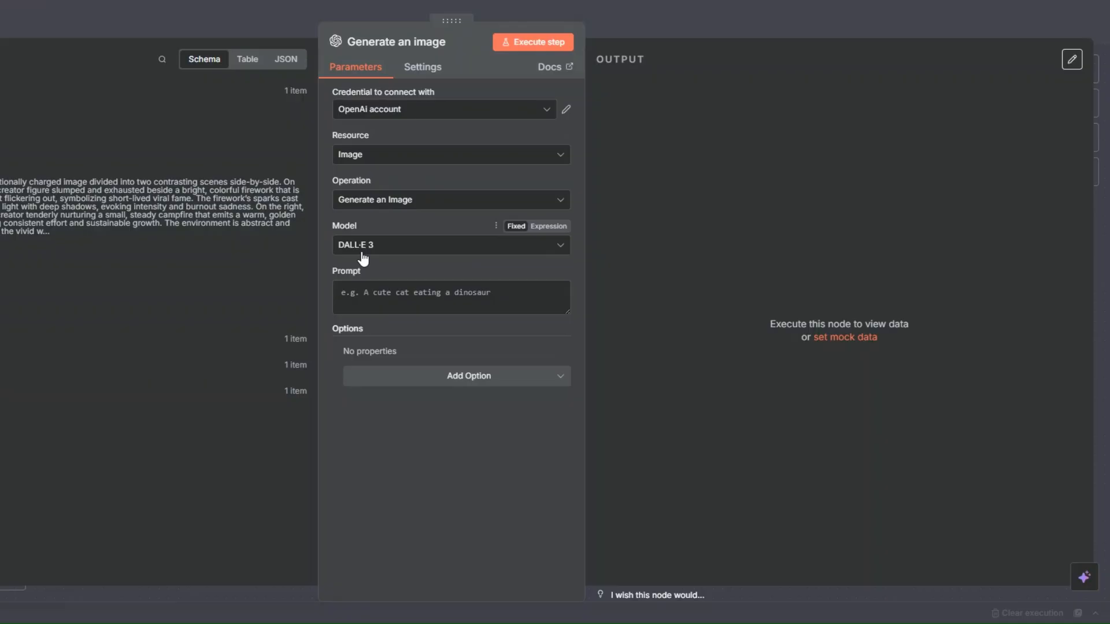
# Set the Generate an image node's Prompt to the expression {{ $json.message.content }} from the Image Prompt Generator output
pyautogui.click(379, 295)
pyautogui.click(548, 271)
pyautogui.moveTo(109, 182); pyautogui.dragTo(584, 297)
pyautogui.click(590, 453)
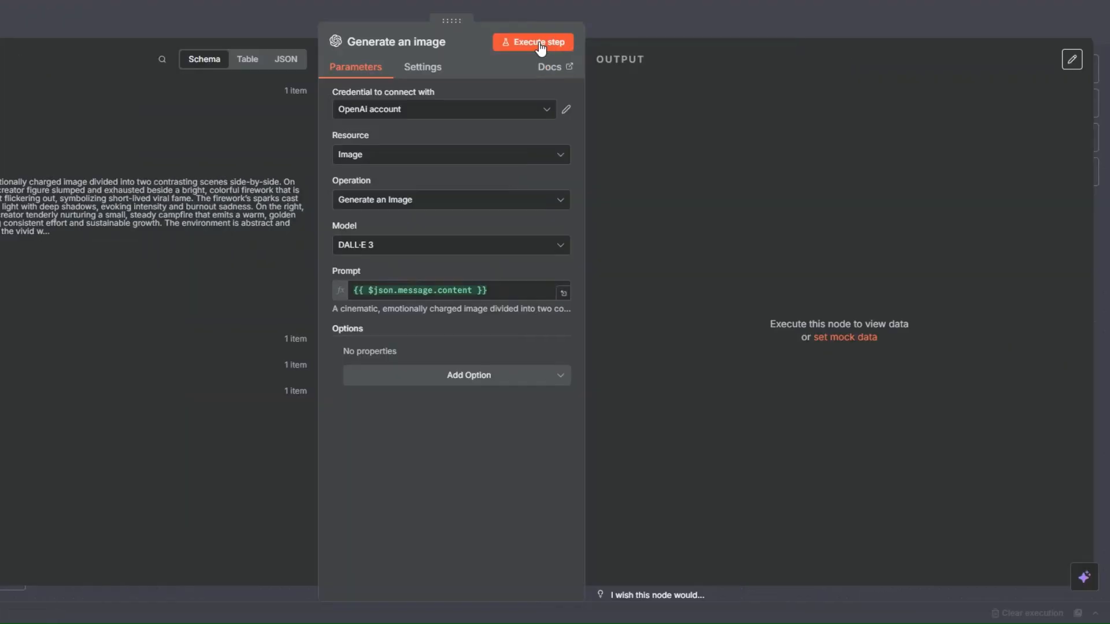
# Execute the Generate an image step to view the produced picture, and save the workflow
pyautogui.click(745, 42)
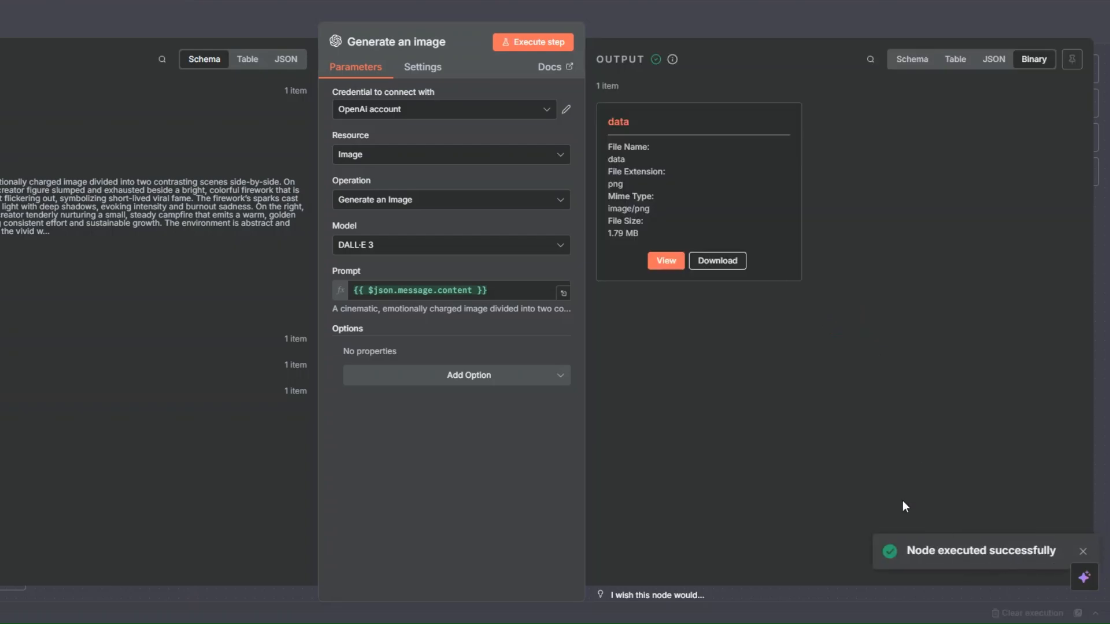
pyautogui.click(668, 262)
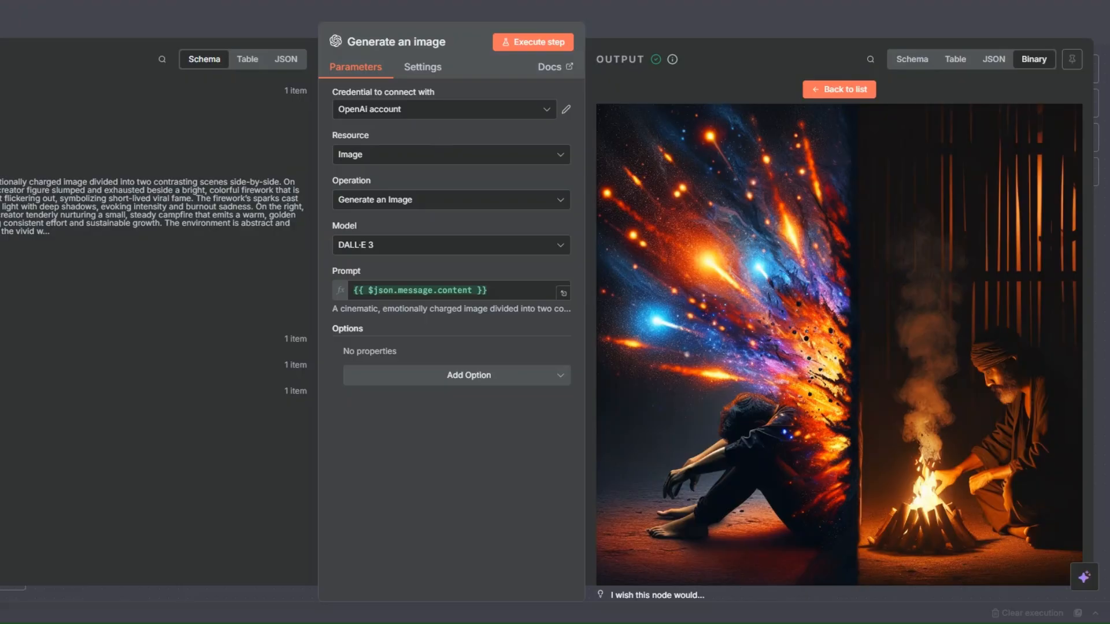
pyautogui.press('Escape')
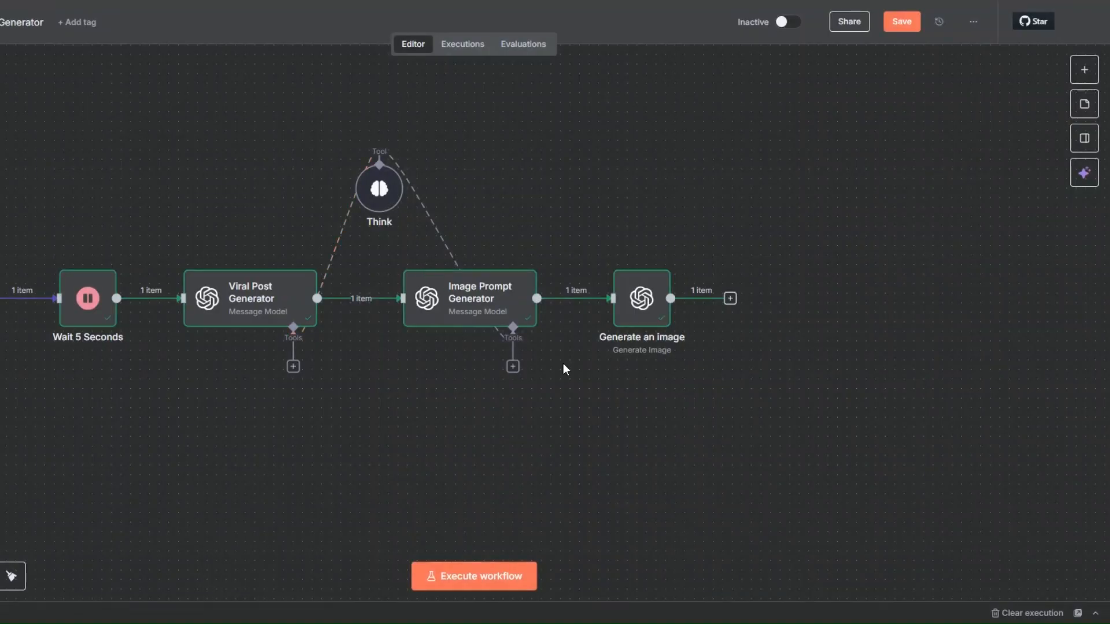
pyautogui.click(902, 23)
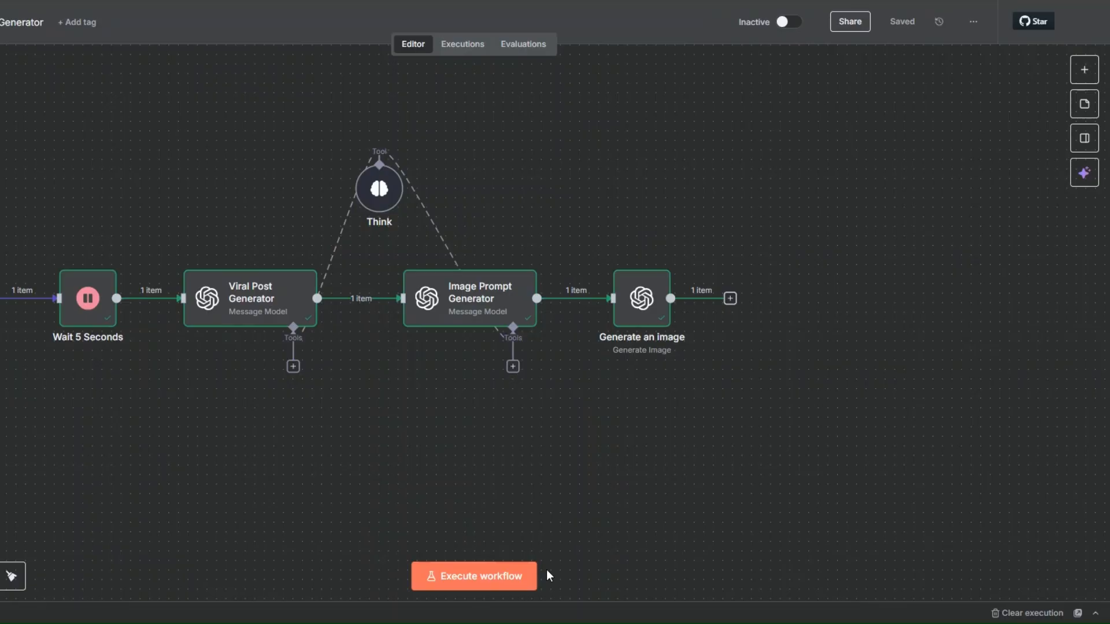
# Add a Wait node after Generate an image, with the wait amount set to 2 seconds
pyautogui.click(731, 300)
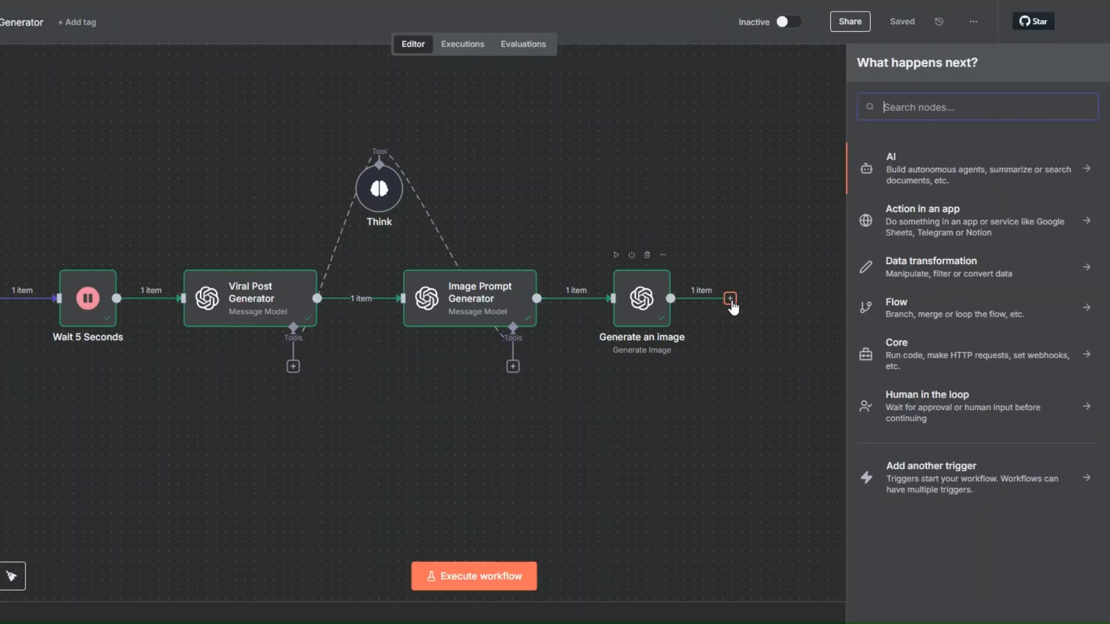
pyautogui.write('wait')
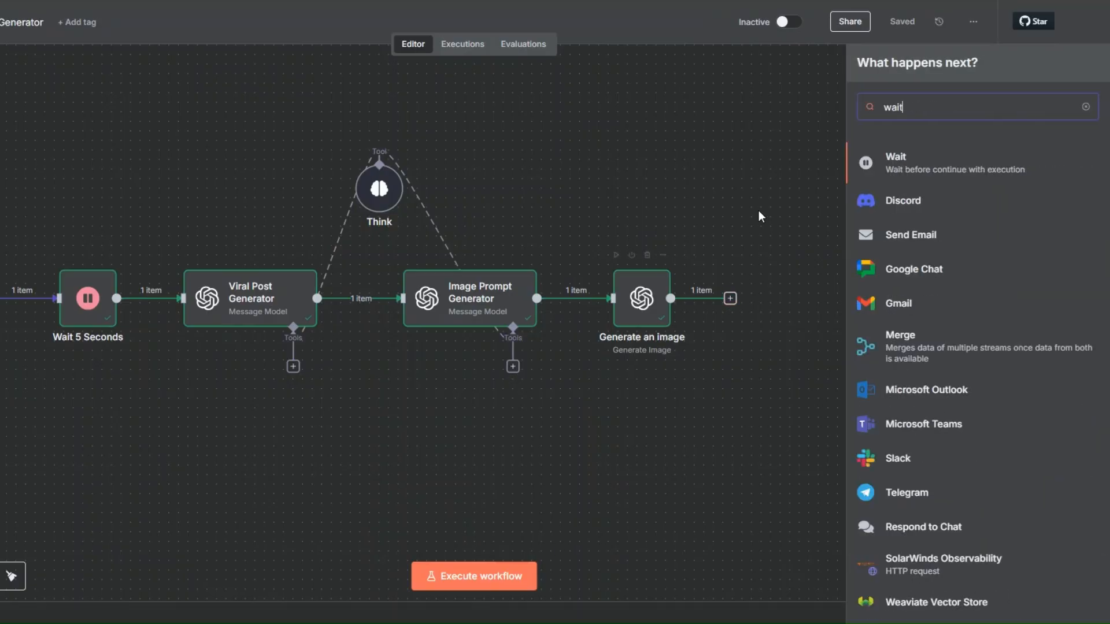
pyautogui.press('Return')
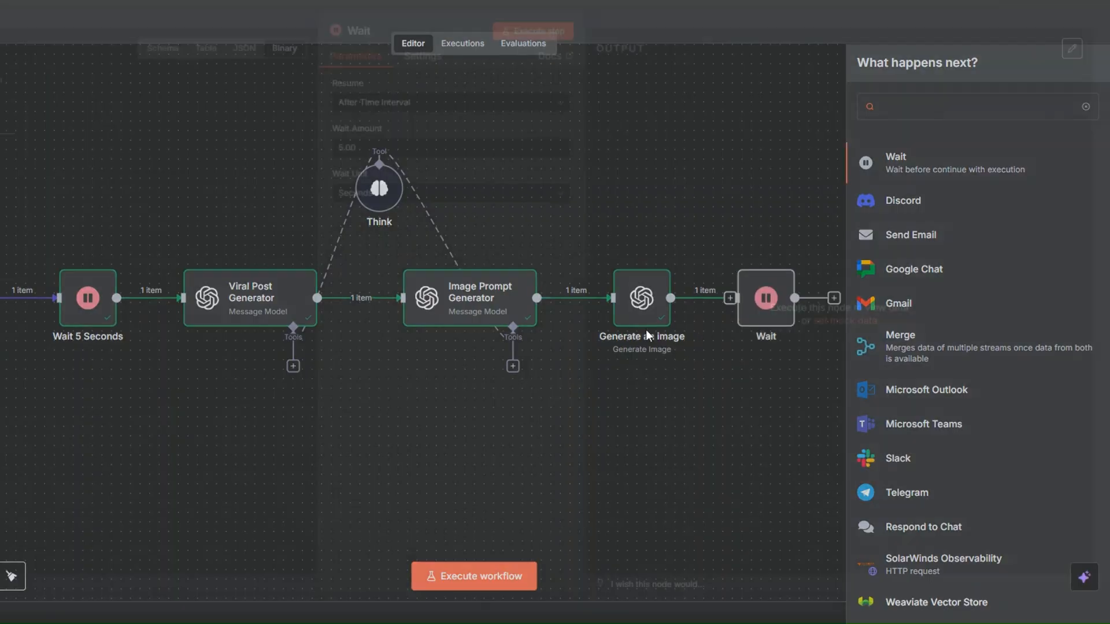
pyautogui.click(337, 157)
pyautogui.write('2')
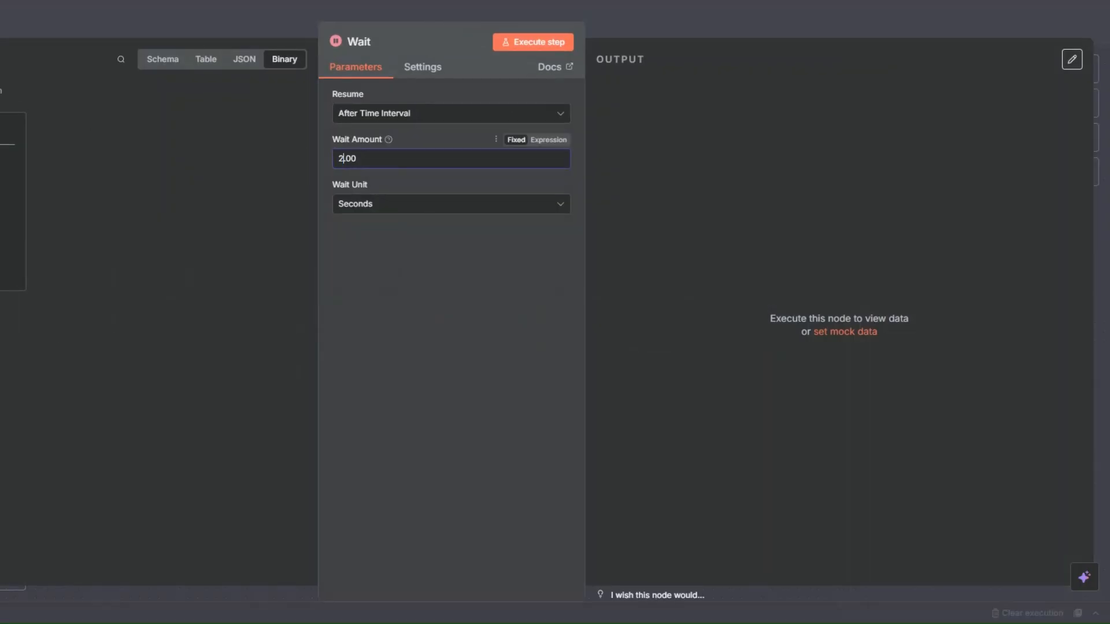
pyautogui.press('Escape')
# Rename the new Wait node as "Wait 2 Seconds"
pyautogui.rightClick(765, 325)
pyautogui.click(780, 376)
pyautogui.click(447, 308)
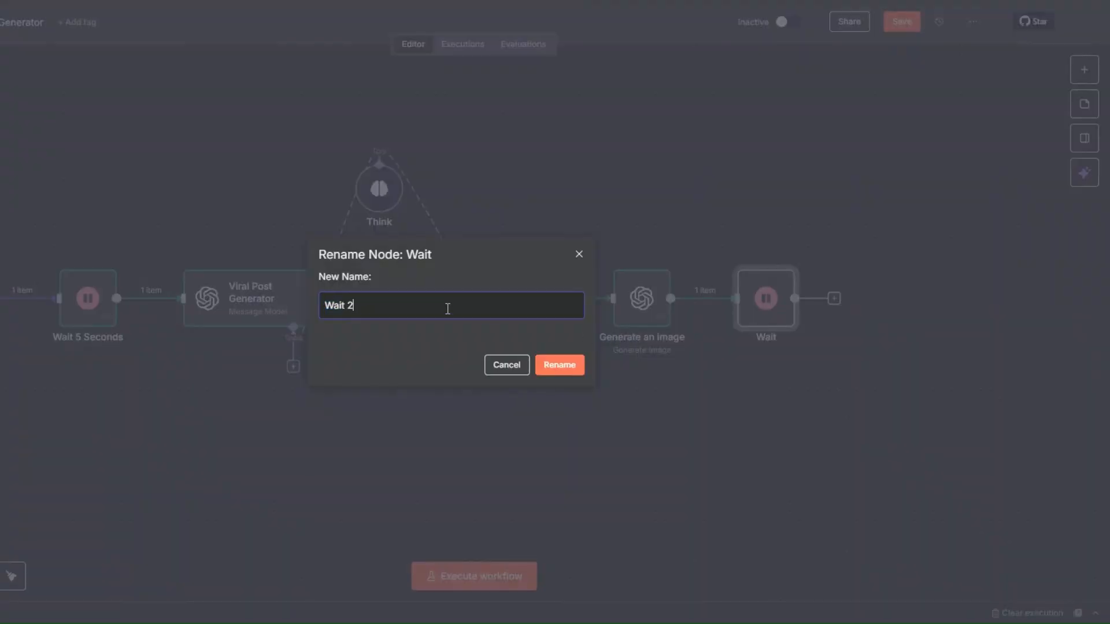
pyautogui.write('2 Seconds')
pyautogui.click(560, 366)
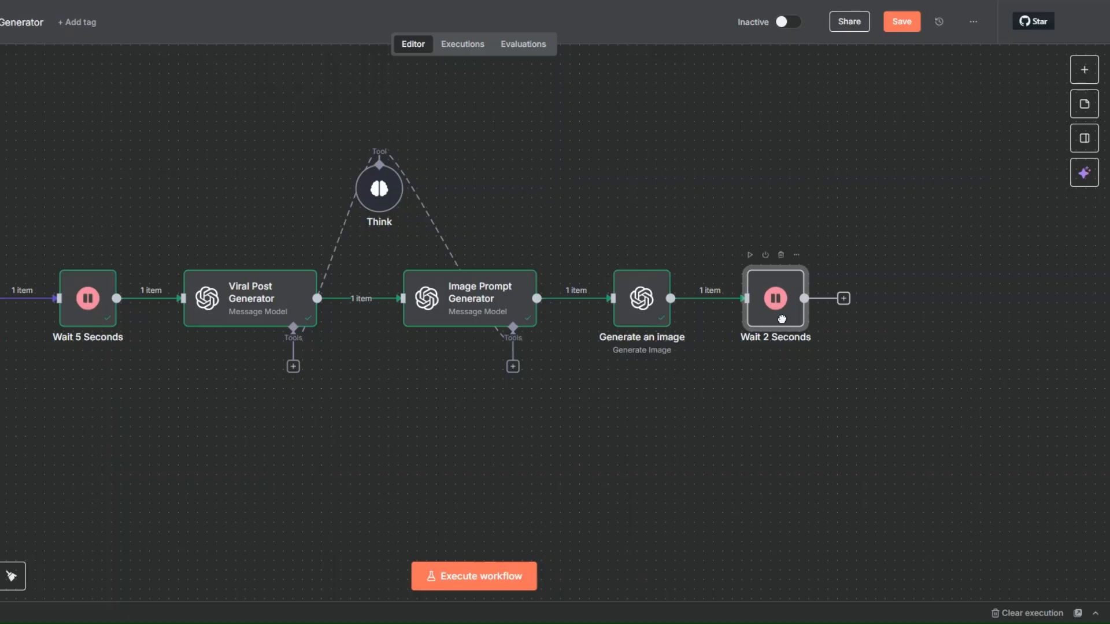
# Execute the Wait 2 Seconds node and save the workflow
pyautogui.click(749, 255)
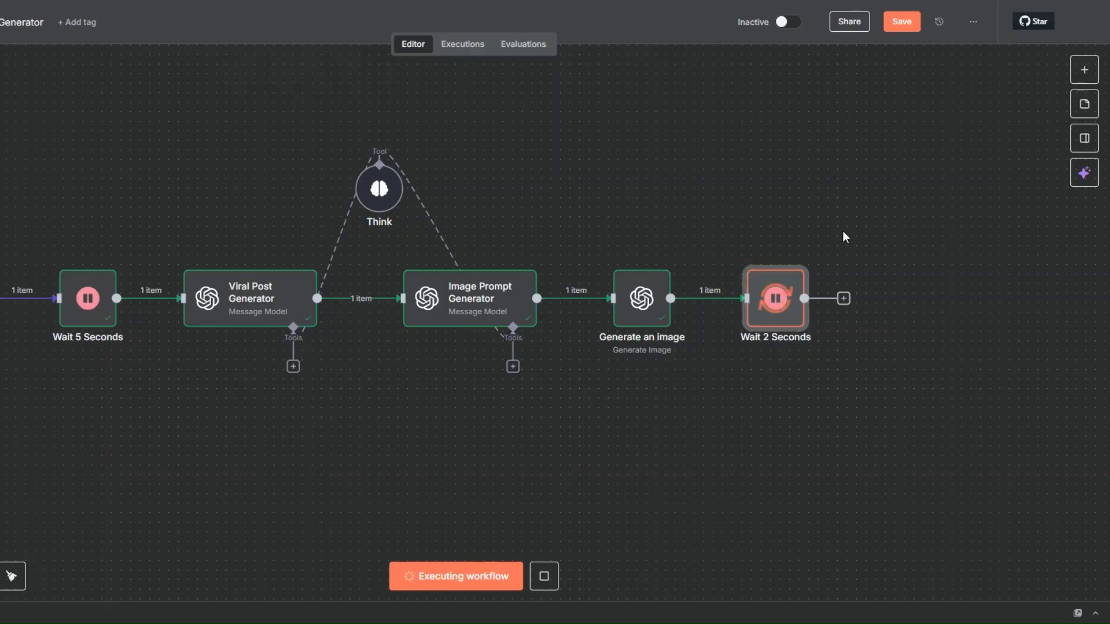
pyautogui.hotkey('ctrl', 's')
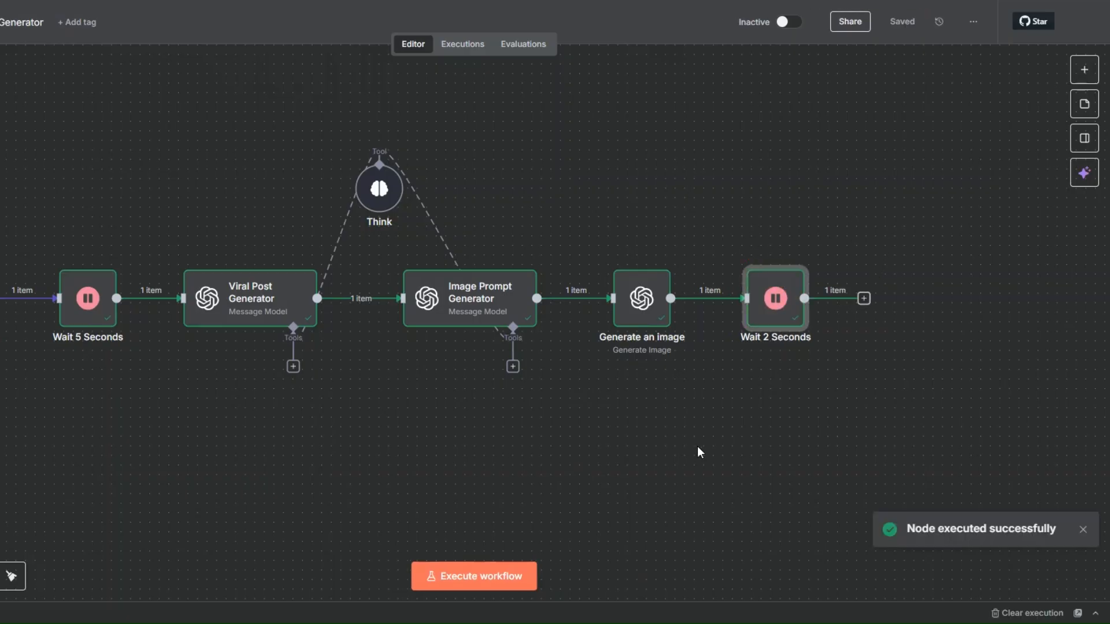
pyautogui.press('-')
pyautogui.moveTo(252, 424); pyautogui.dragTo(112, 415)
pyautogui.click(399, 423)
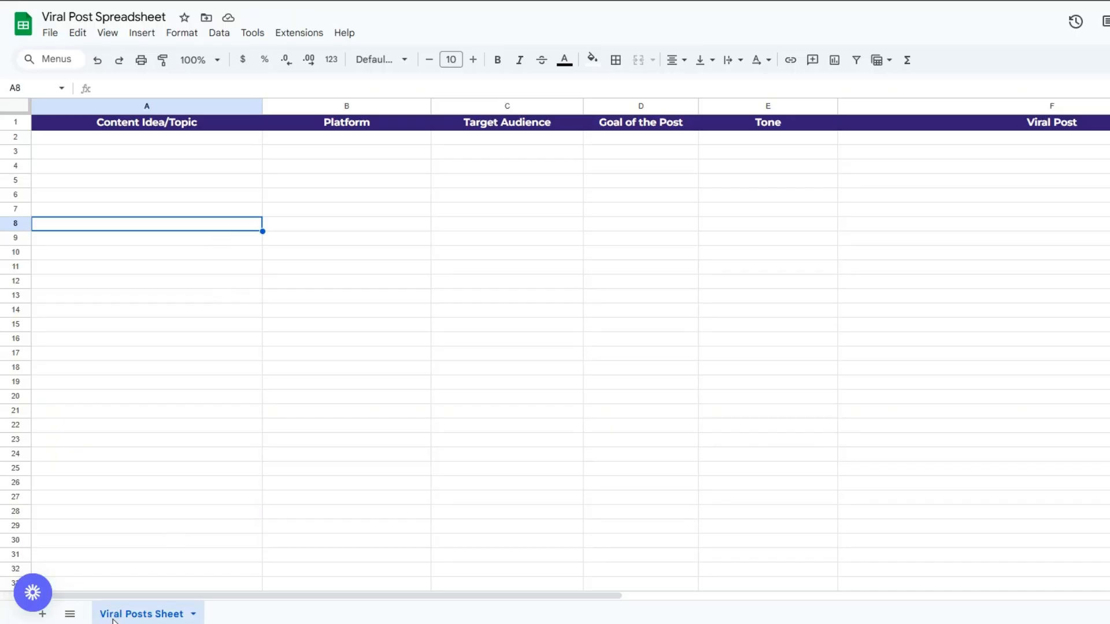
# Examine the columns of the Viral Post Spreadsheet in Google Sheets, from Content Idea/Topic through Viral Post
pyautogui.click(162, 287)
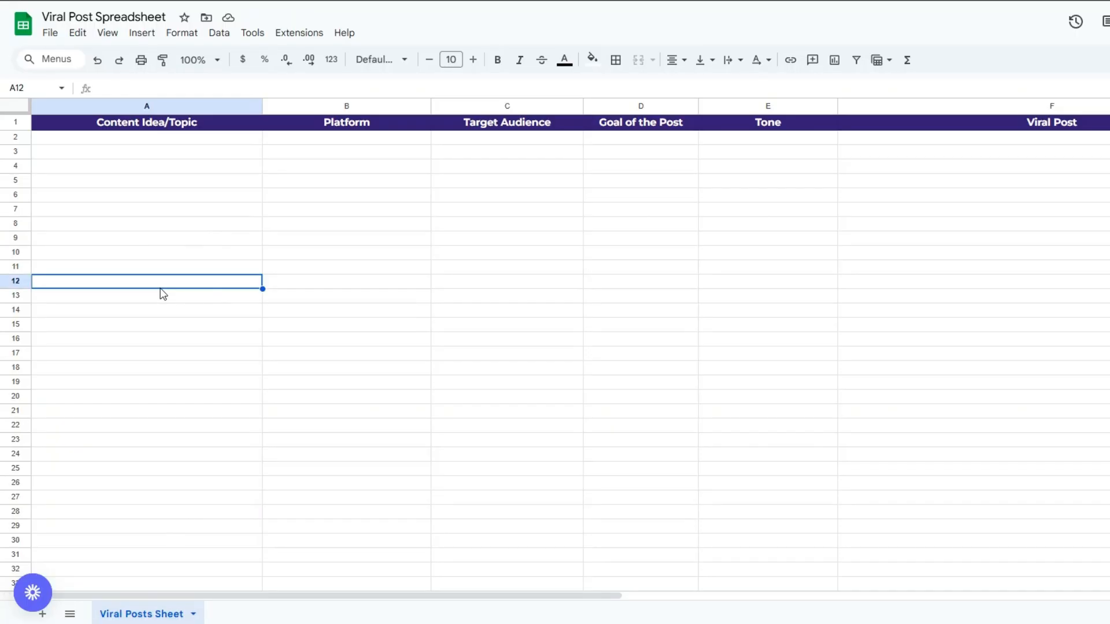
pyautogui.click(202, 182)
pyautogui.click(379, 193)
pyautogui.click(509, 197)
pyautogui.click(630, 200)
pyautogui.click(746, 211)
pyautogui.click(1044, 239)
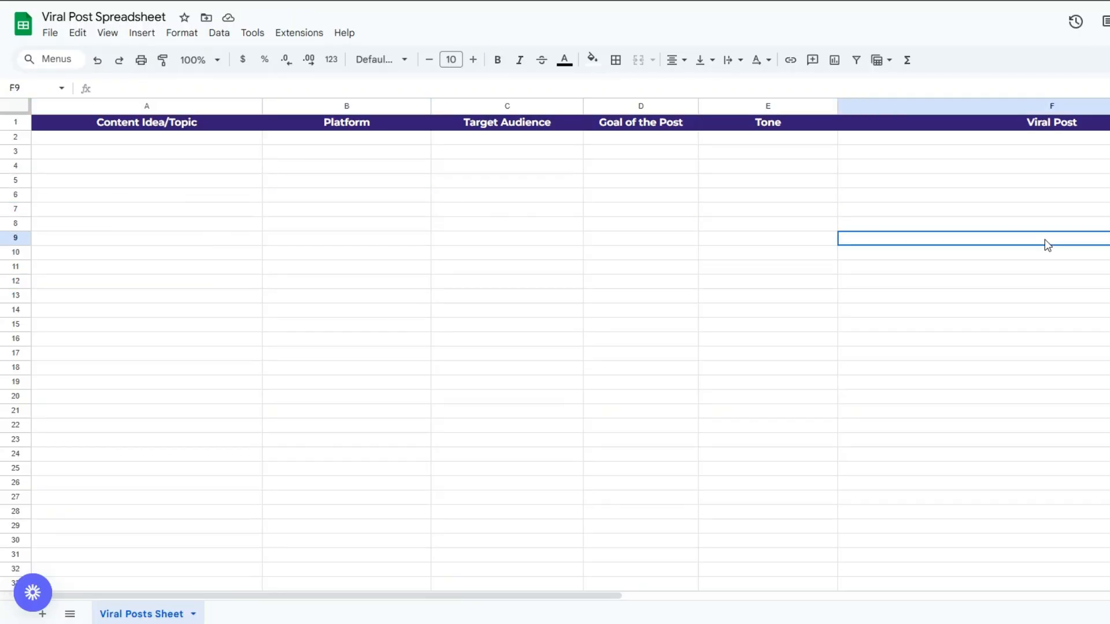
pyautogui.click(175, 212)
pyautogui.click(341, 214)
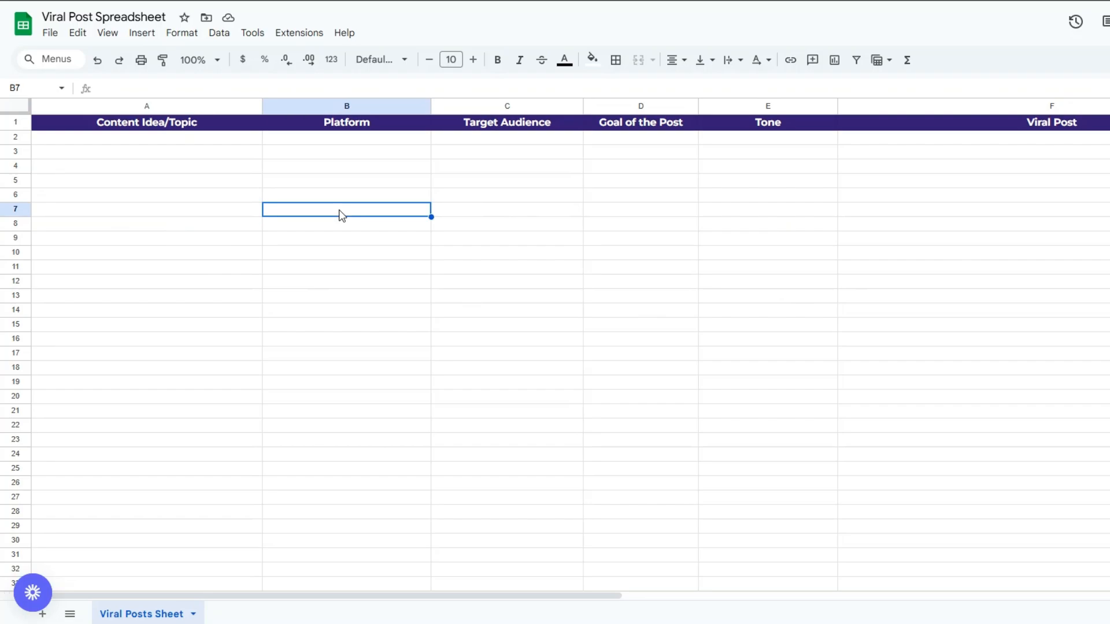
pyautogui.click(508, 193)
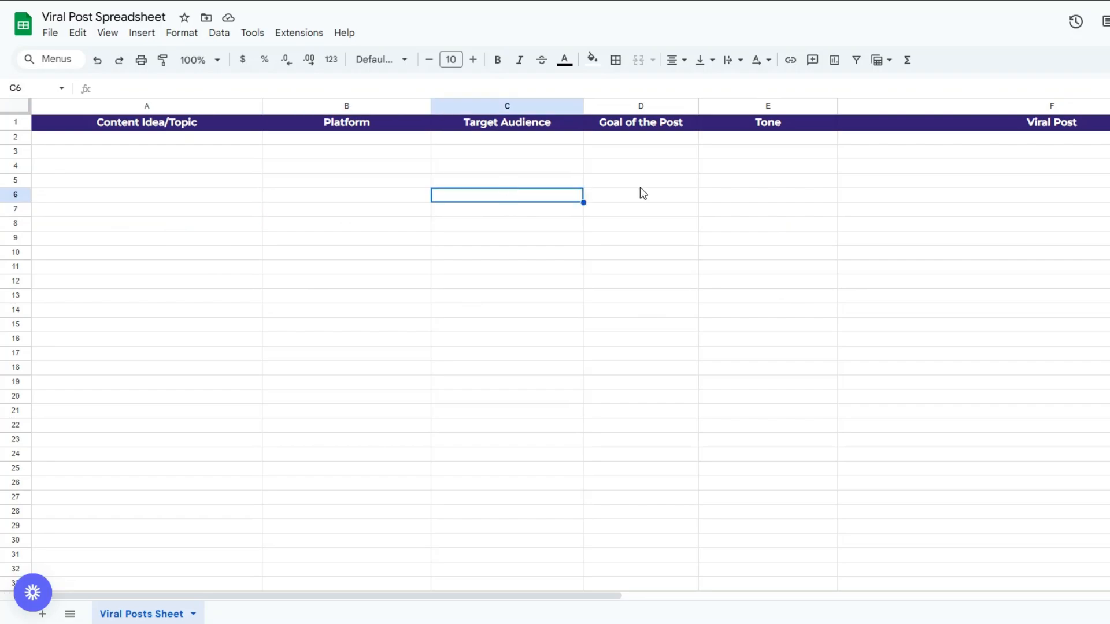
pyautogui.click(647, 183)
pyautogui.click(754, 186)
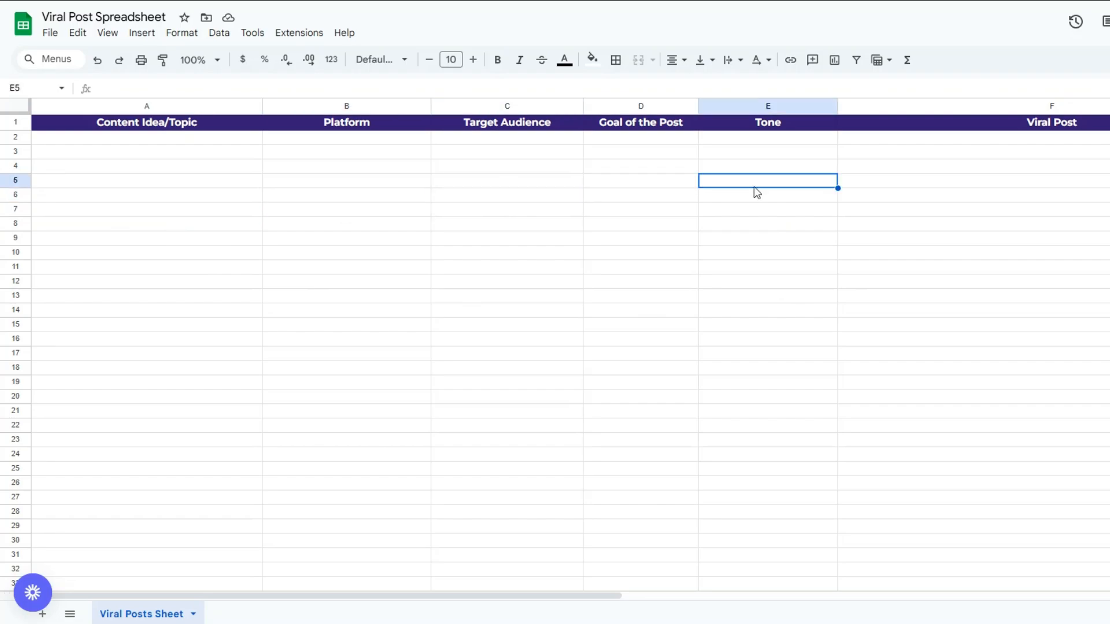
pyautogui.click(976, 172)
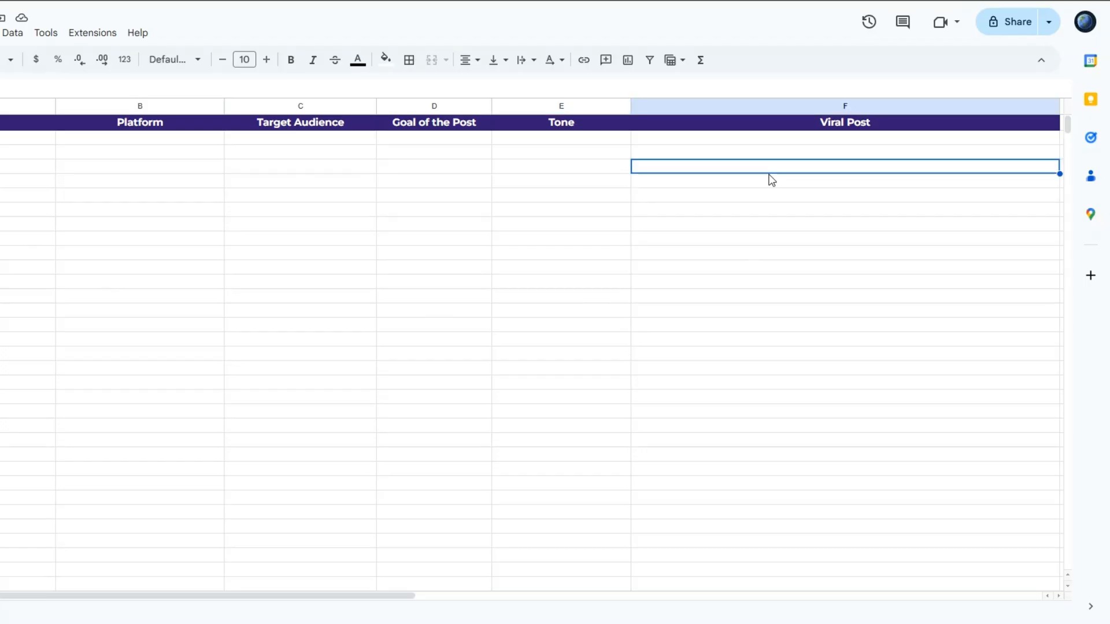
pyautogui.click(275, 267)
pyautogui.click(836, 284)
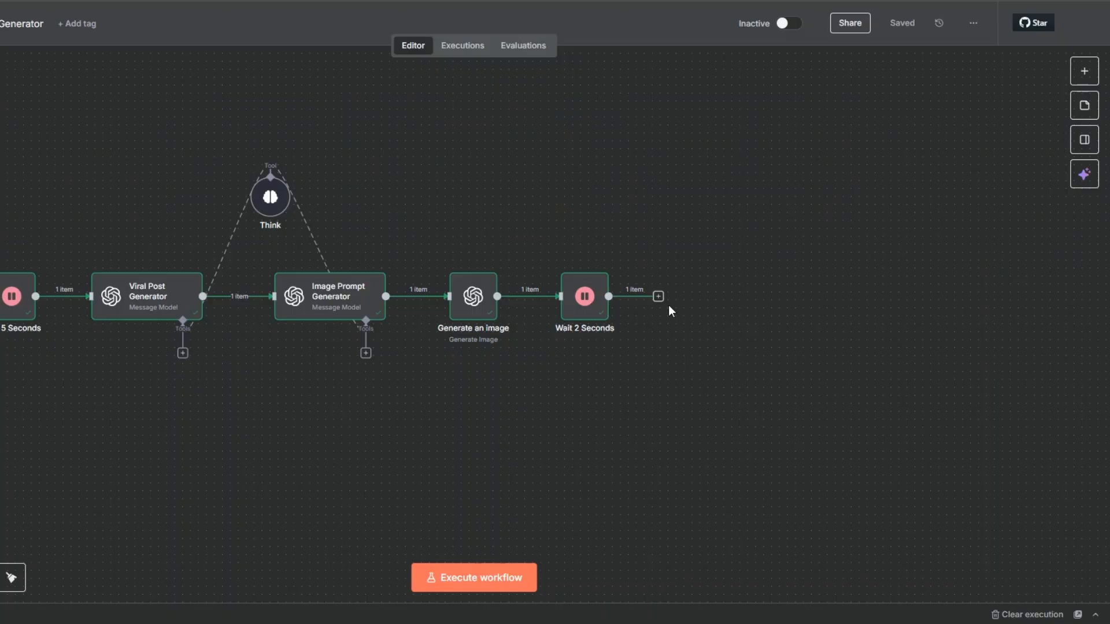
# Return to the n8n workflow and add a Google Sheets Append row in sheet node after Wait 2 Seconds
pyautogui.click(658, 297)
pyautogui.write('goo')
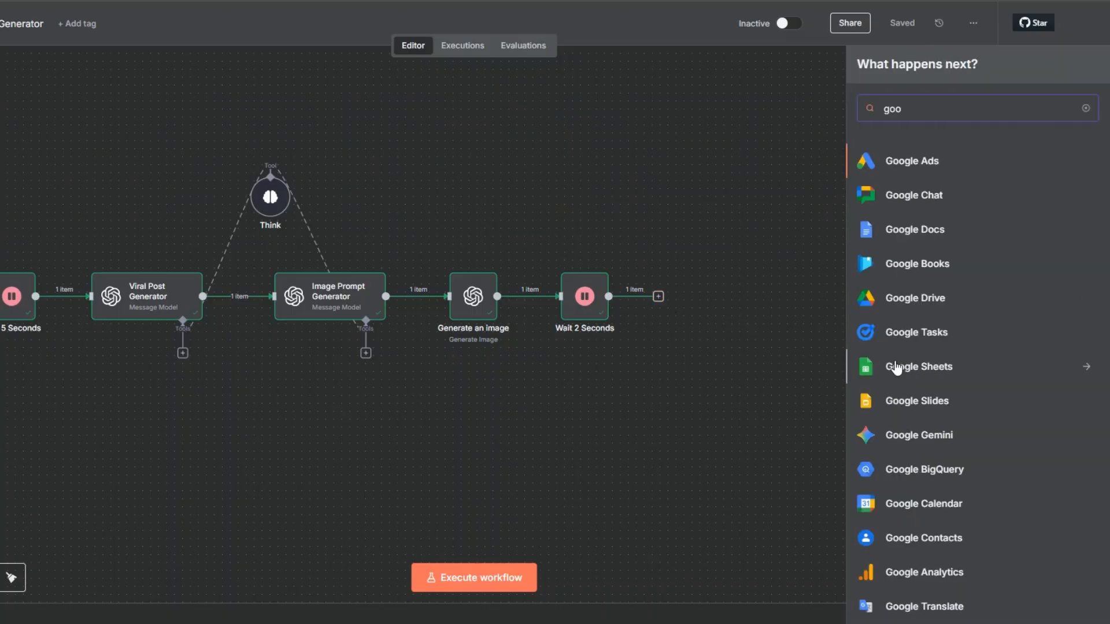
pyautogui.click(896, 369)
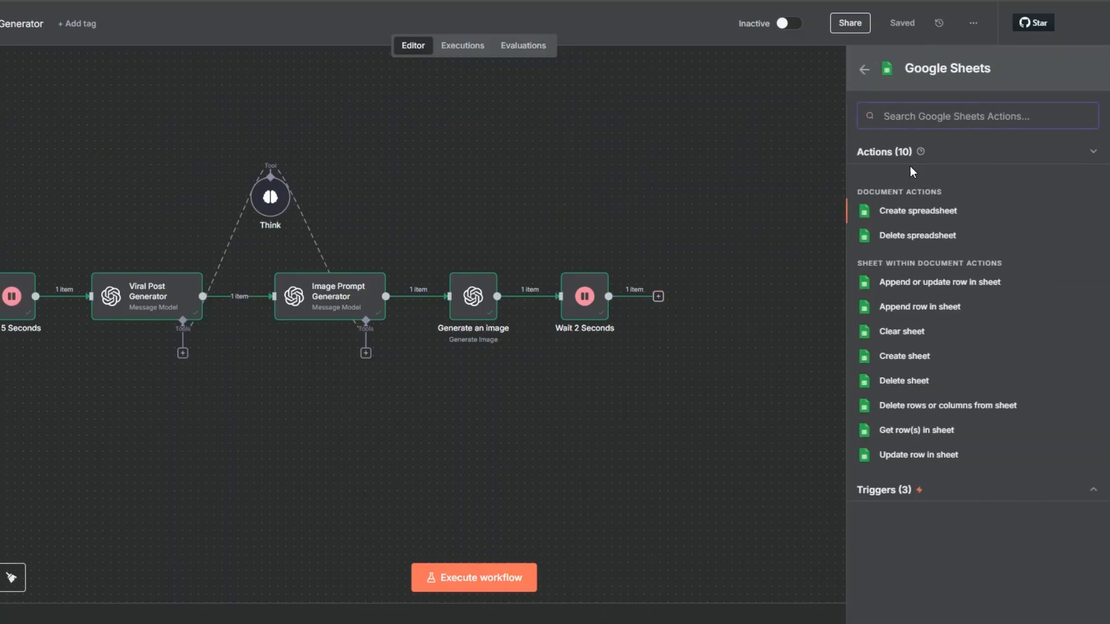
pyautogui.click(911, 312)
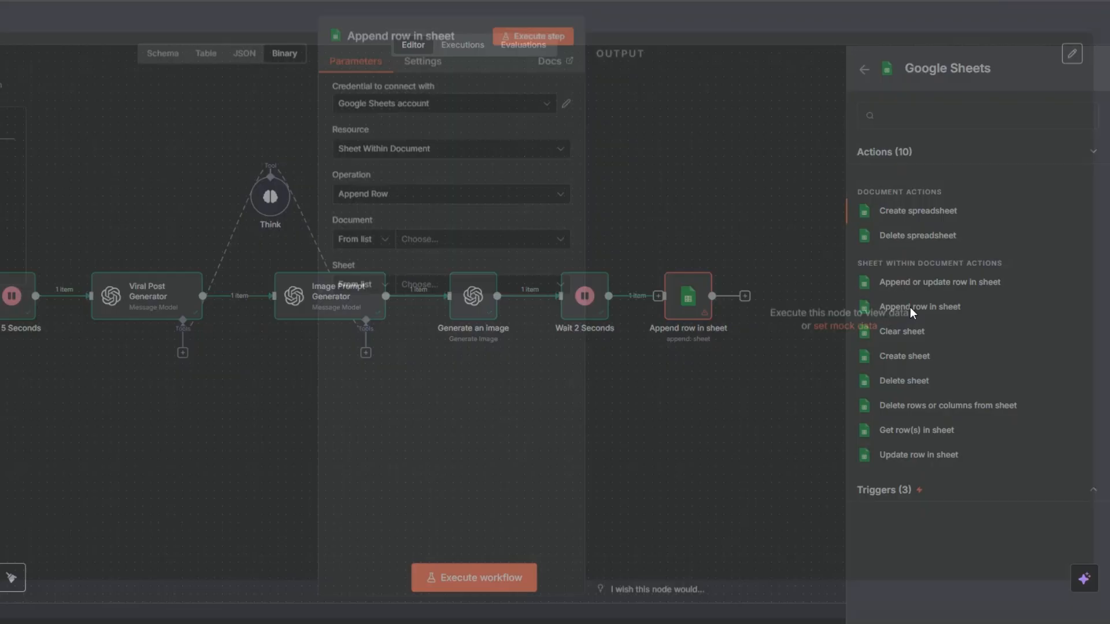
pyautogui.click(420, 253)
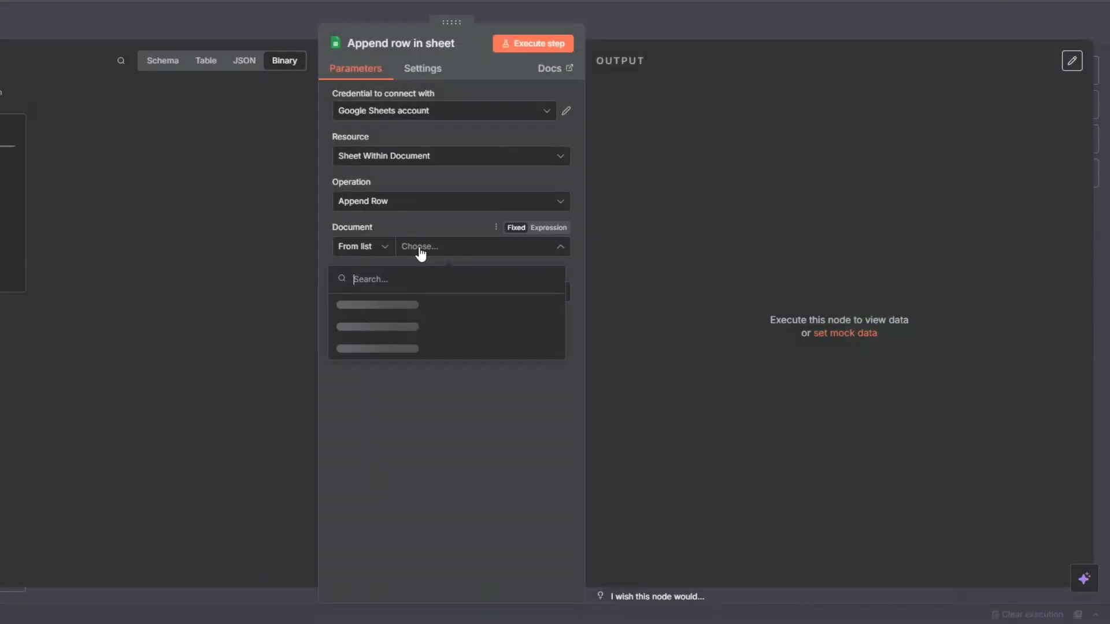
pyautogui.click(396, 112)
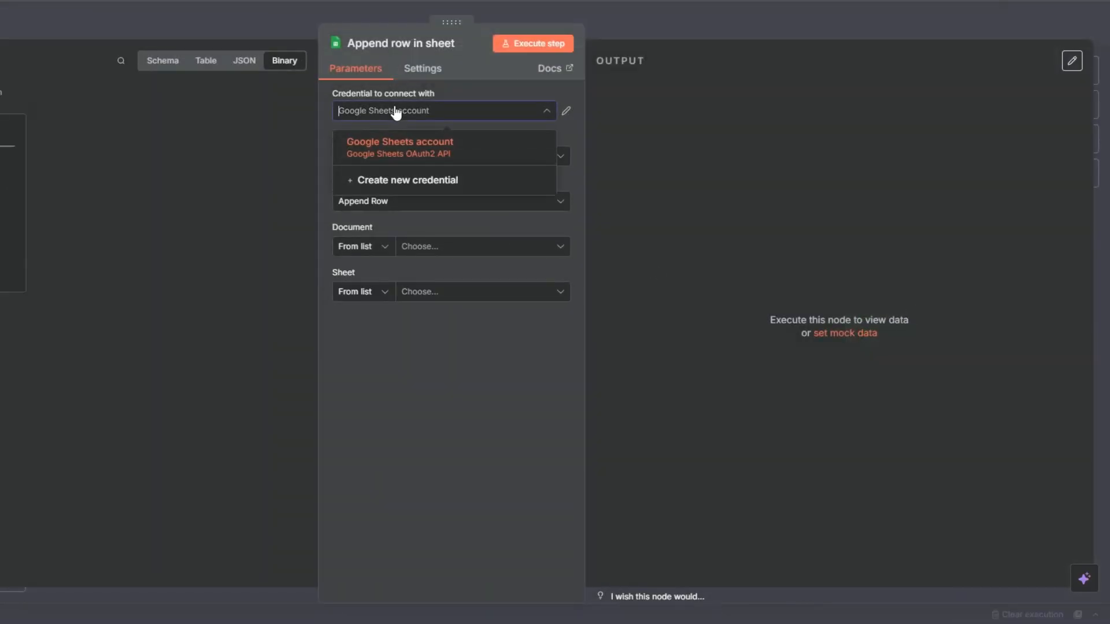
pyautogui.click(397, 181)
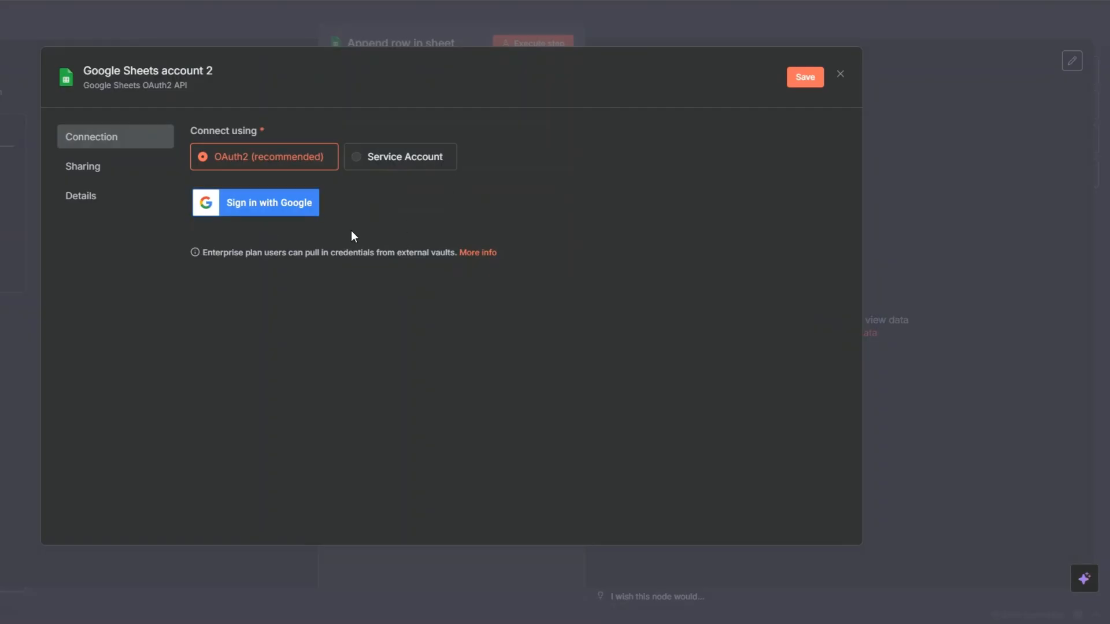
pyautogui.click(840, 81)
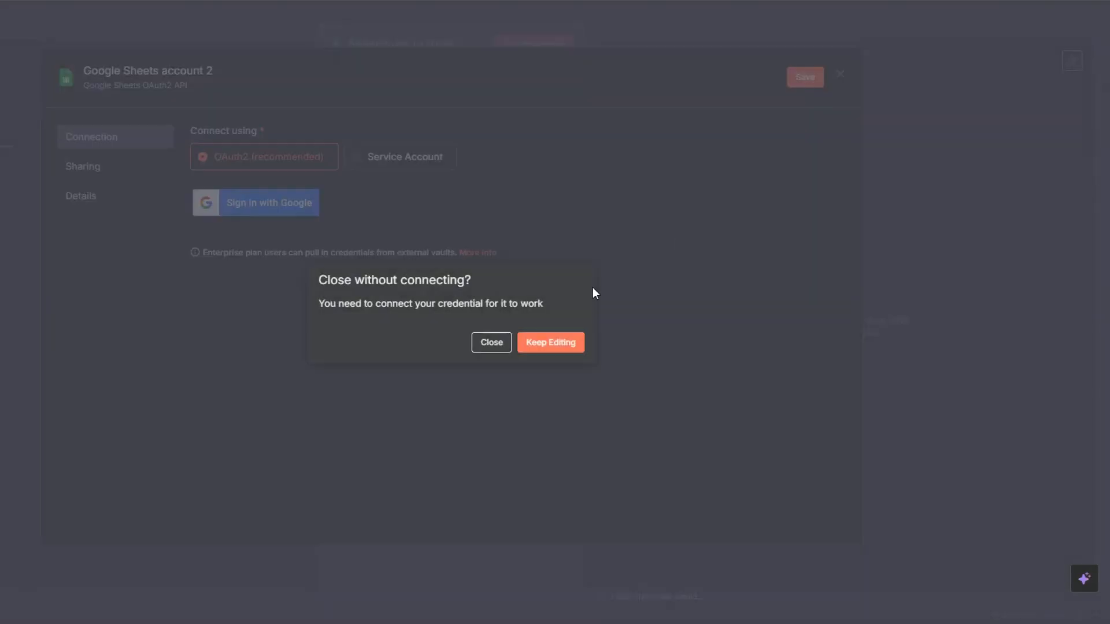
pyautogui.click(485, 345)
# Set the append node's document to Viral Post Spreadsheet and its sheet to Viral Posts Sheet
pyautogui.click(424, 249)
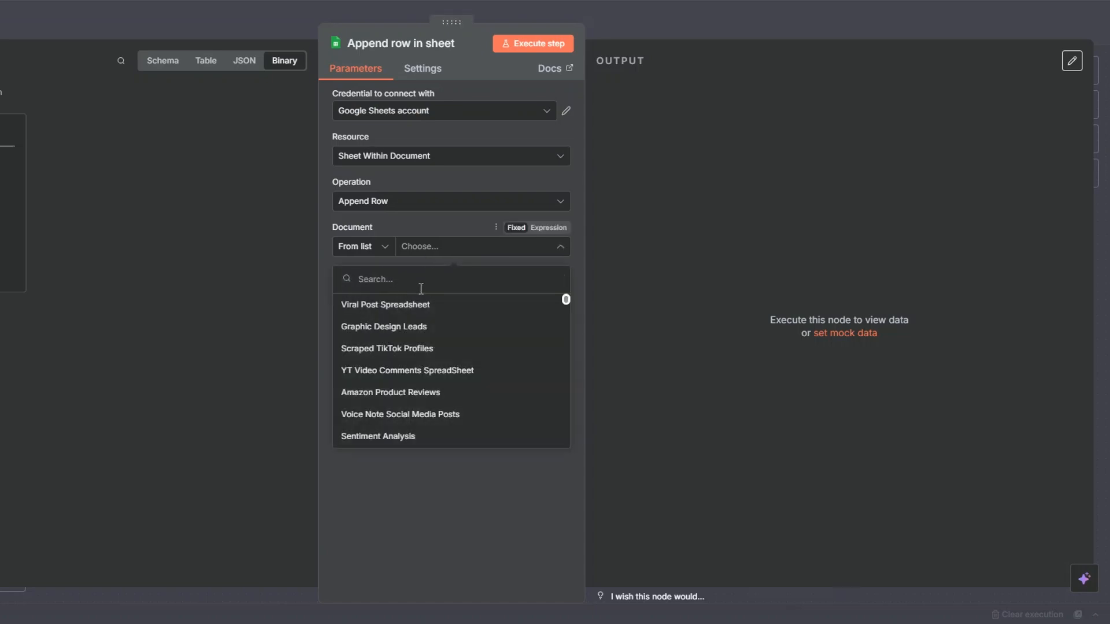
pyautogui.click(431, 305)
pyautogui.click(437, 301)
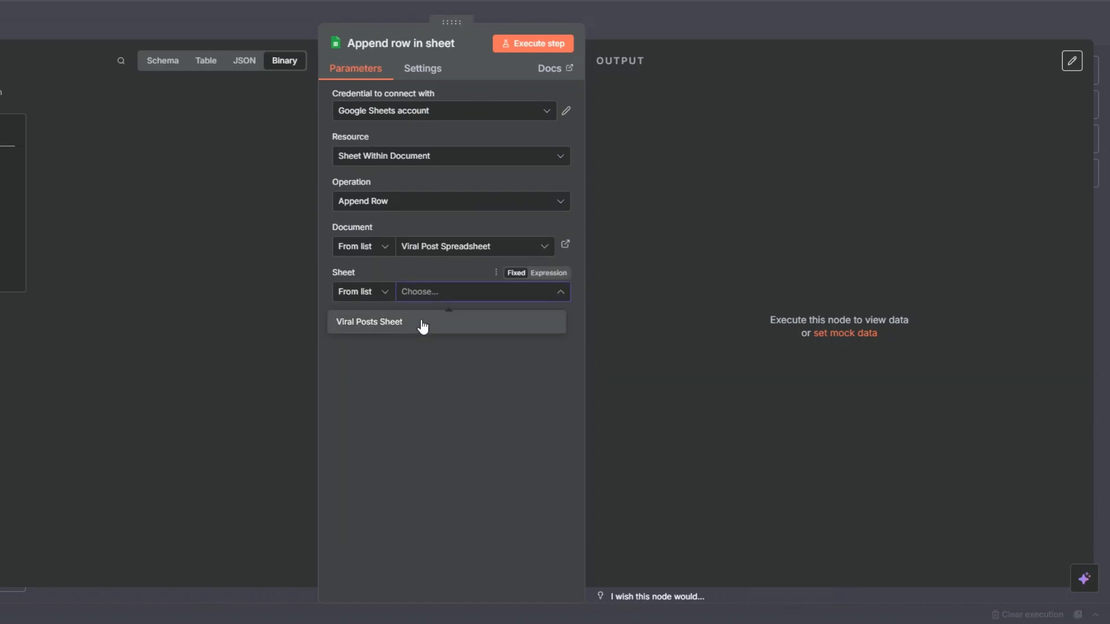
pyautogui.click(421, 321)
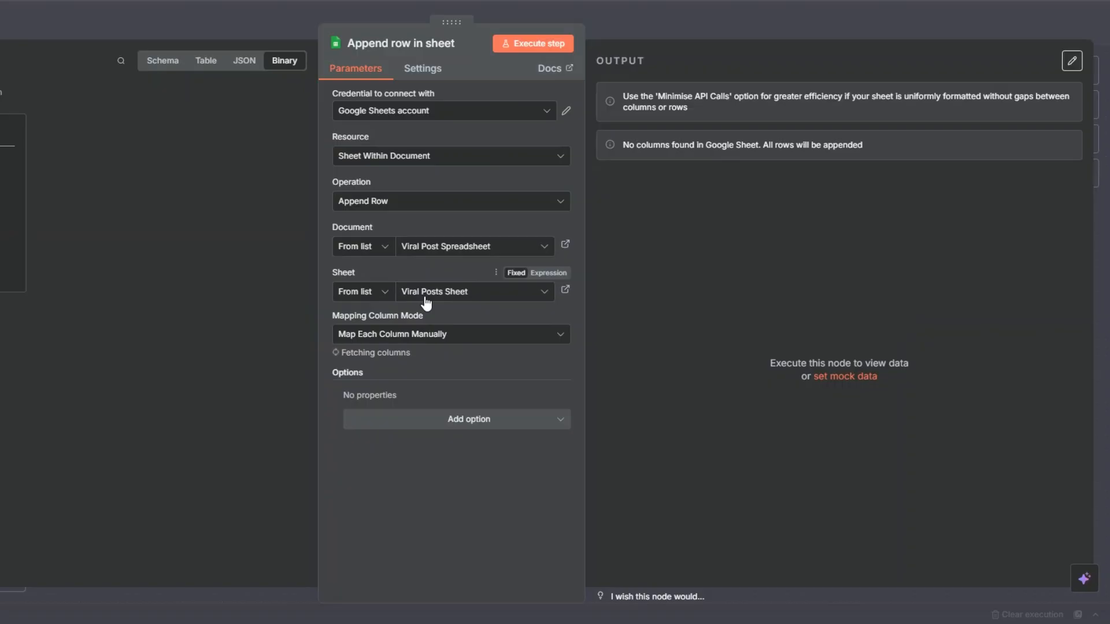
# Review the append node's values to send, from Content Idea/Topic through Viral Post
pyautogui.scroll(-3, 426, 302)
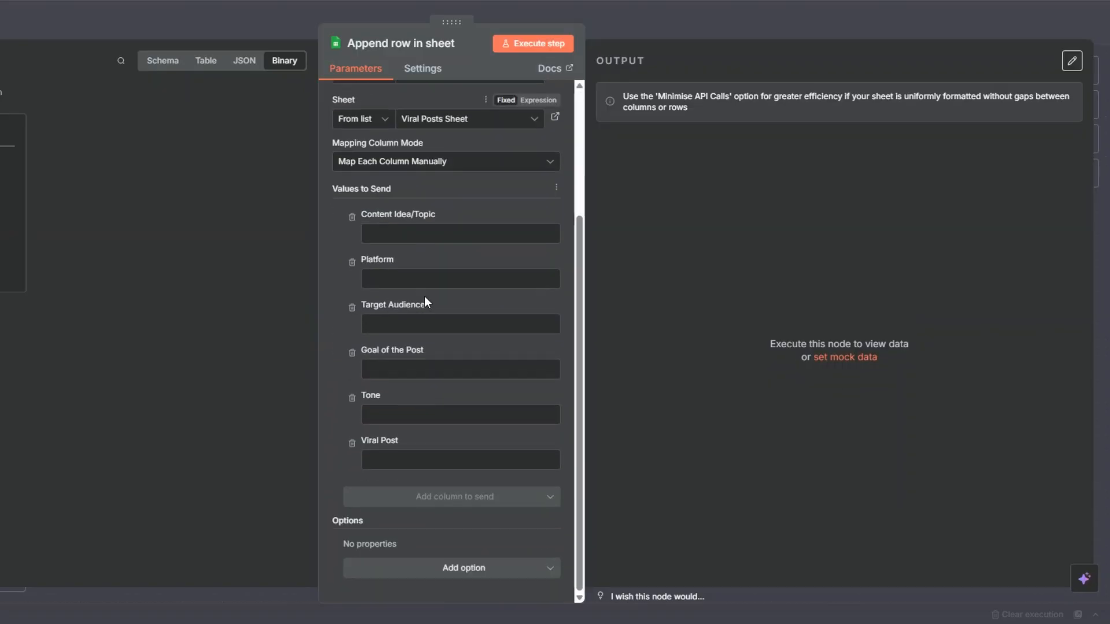
pyautogui.click(400, 234)
pyautogui.click(398, 280)
pyautogui.click(396, 329)
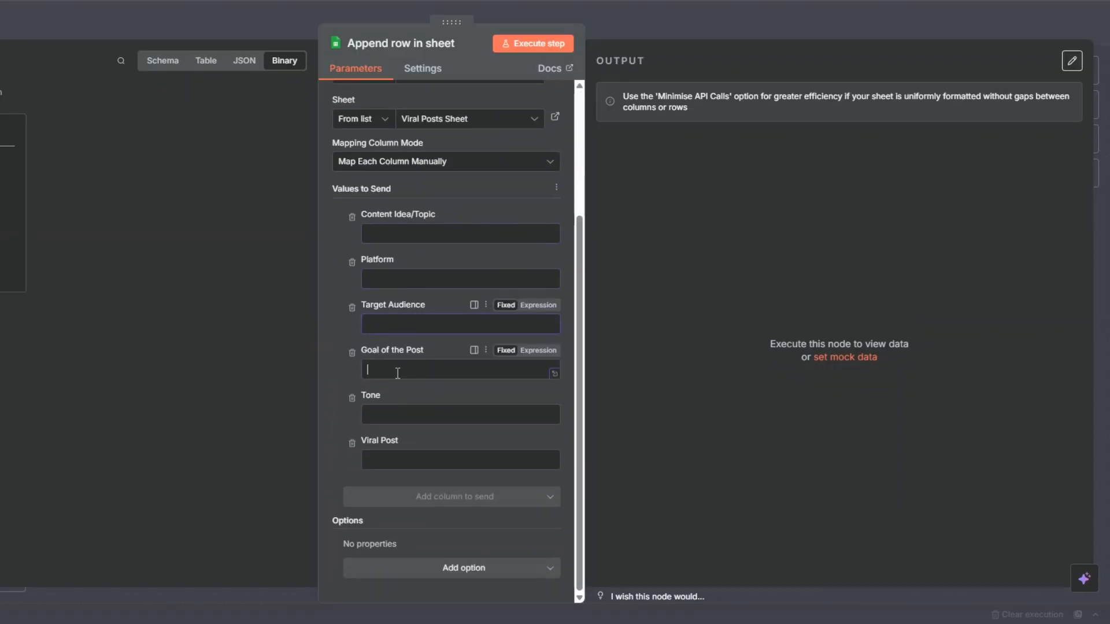
pyautogui.click(396, 373)
pyautogui.click(397, 417)
pyautogui.click(397, 457)
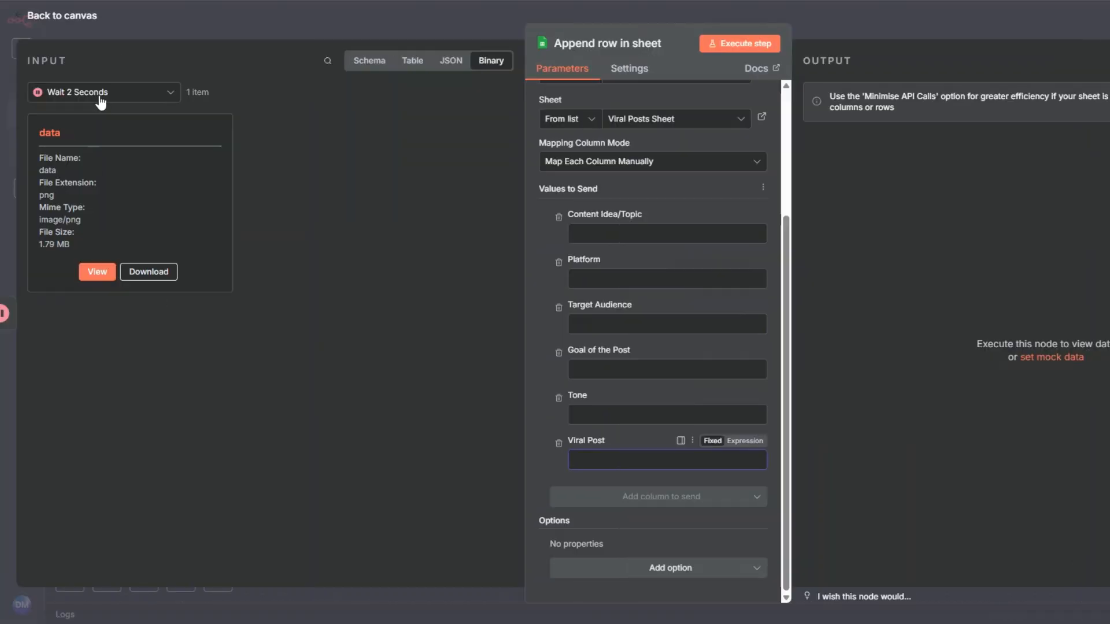
# Map Content Idea/Topic and Platform to the On form submission answers for content idea or topic and post platform
pyautogui.click(100, 97)
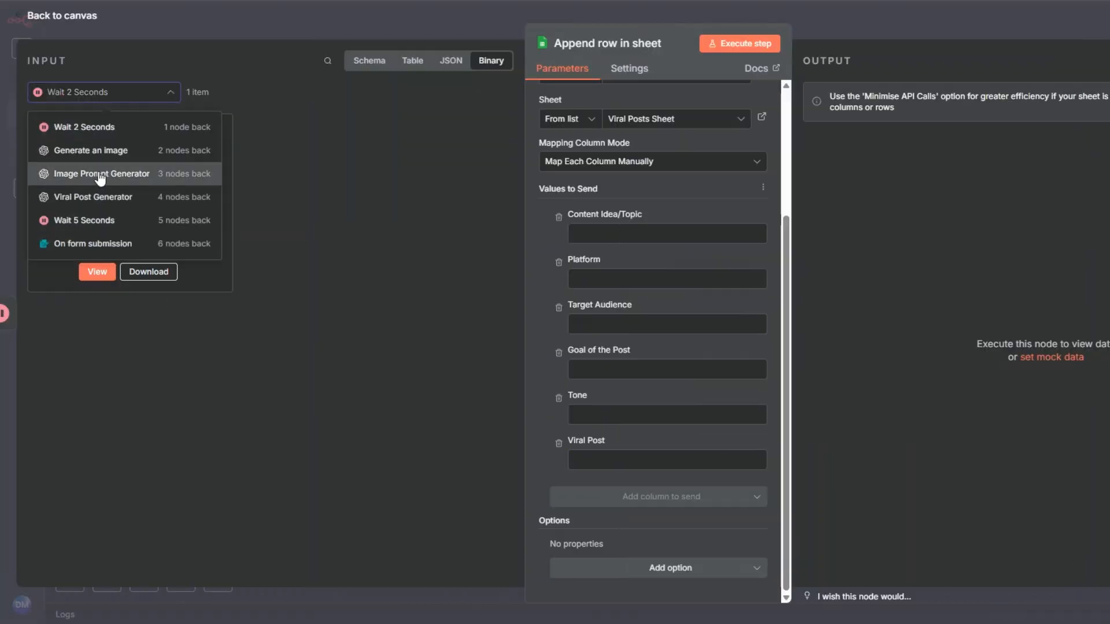
pyautogui.click(81, 242)
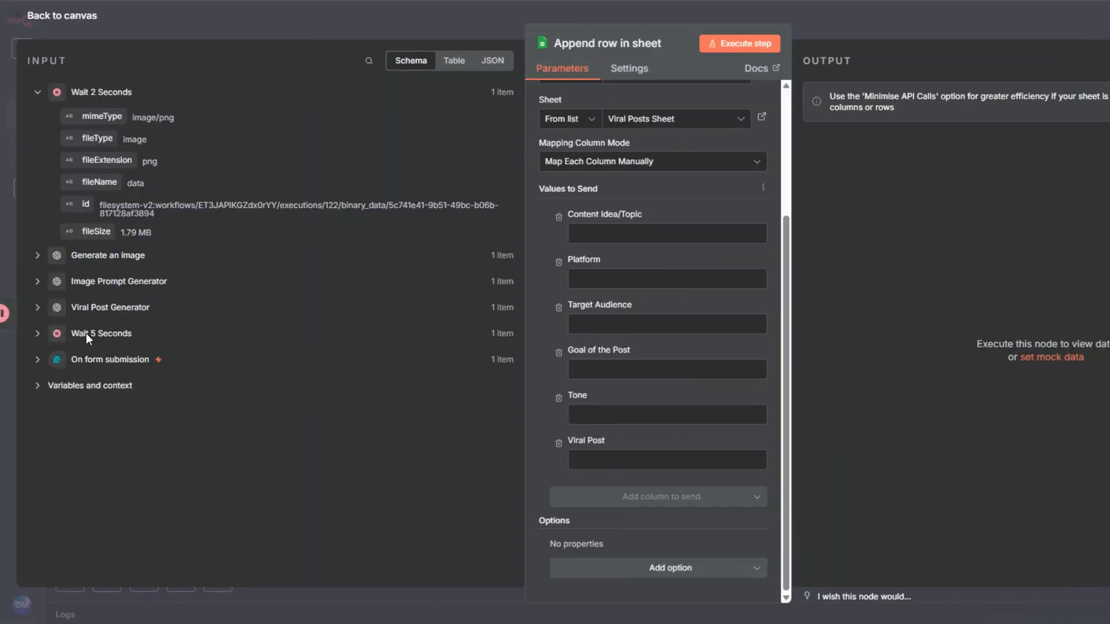
pyautogui.click(37, 360)
pyautogui.scroll(-2, 228, 306)
pyautogui.moveTo(151, 312); pyautogui.dragTo(660, 229)
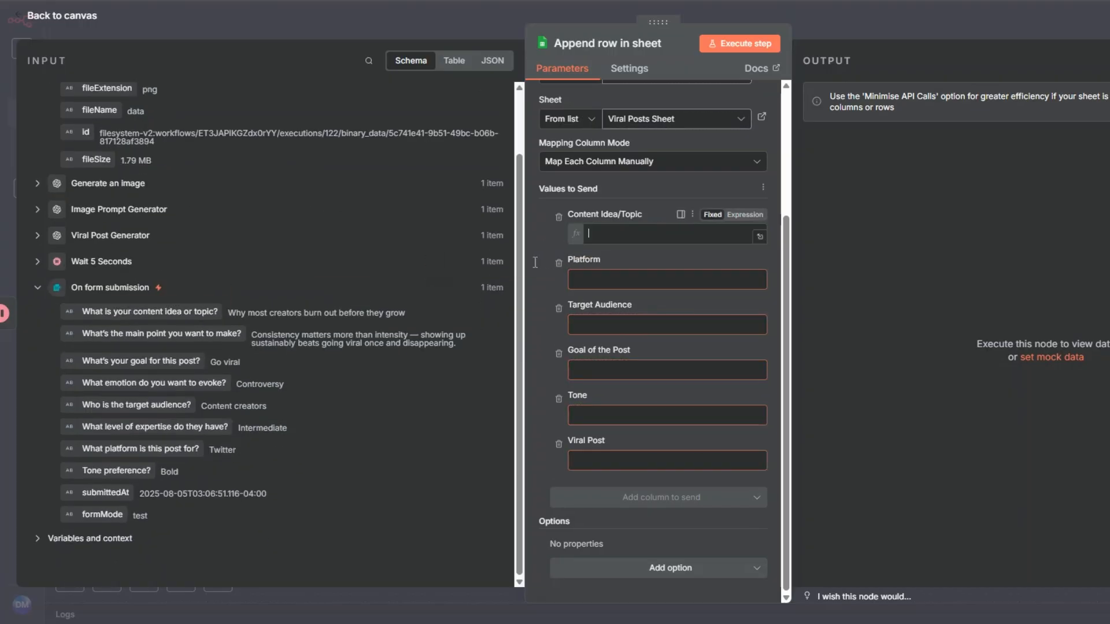
pyautogui.click(590, 317)
pyautogui.moveTo(151, 446); pyautogui.dragTo(672, 300)
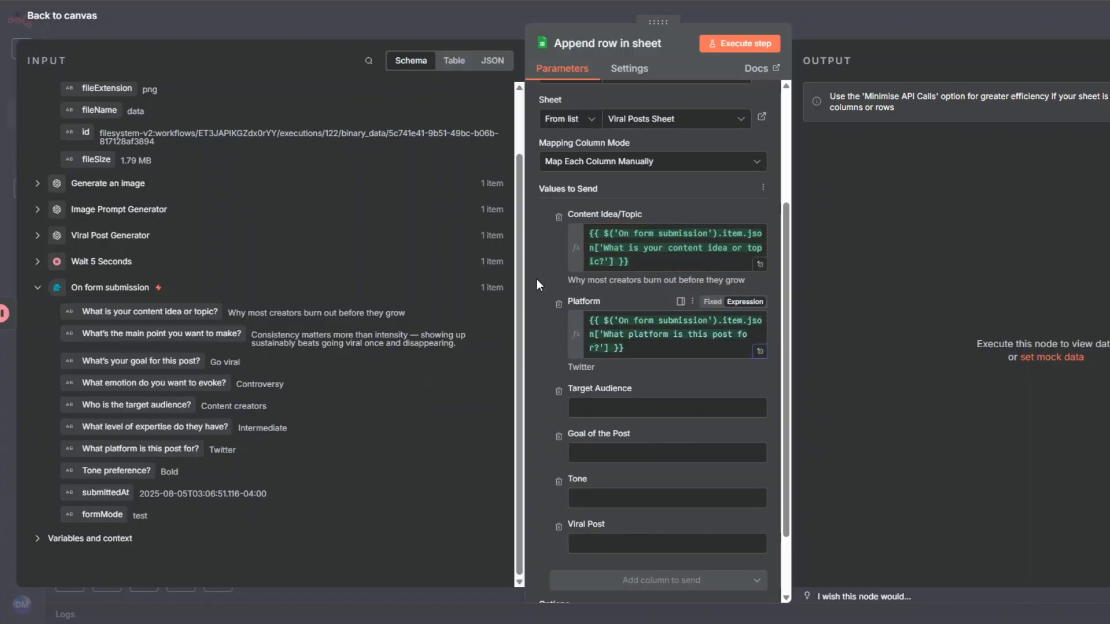
# Map Target Audience, Goal of the Post and Tone to the matching On form submission answers
pyautogui.moveTo(174, 404); pyautogui.dragTo(606, 411)
pyautogui.click(596, 480)
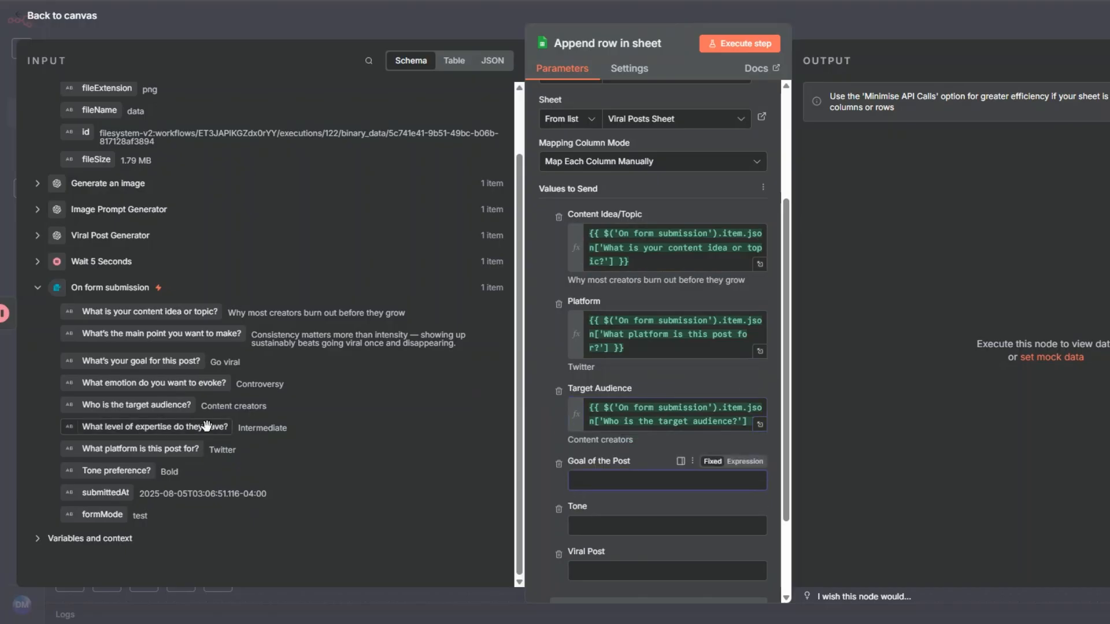
pyautogui.moveTo(179, 363); pyautogui.dragTo(618, 489)
pyautogui.click(542, 400)
pyautogui.scroll(-3, 681, 324)
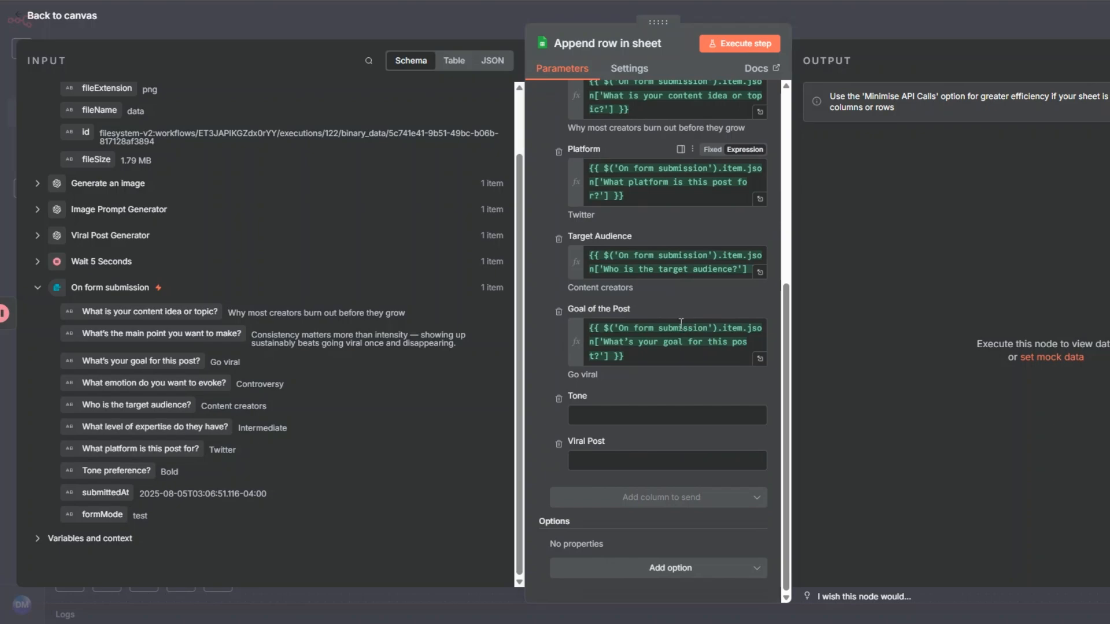
pyautogui.moveTo(116, 471); pyautogui.dragTo(548, 375)
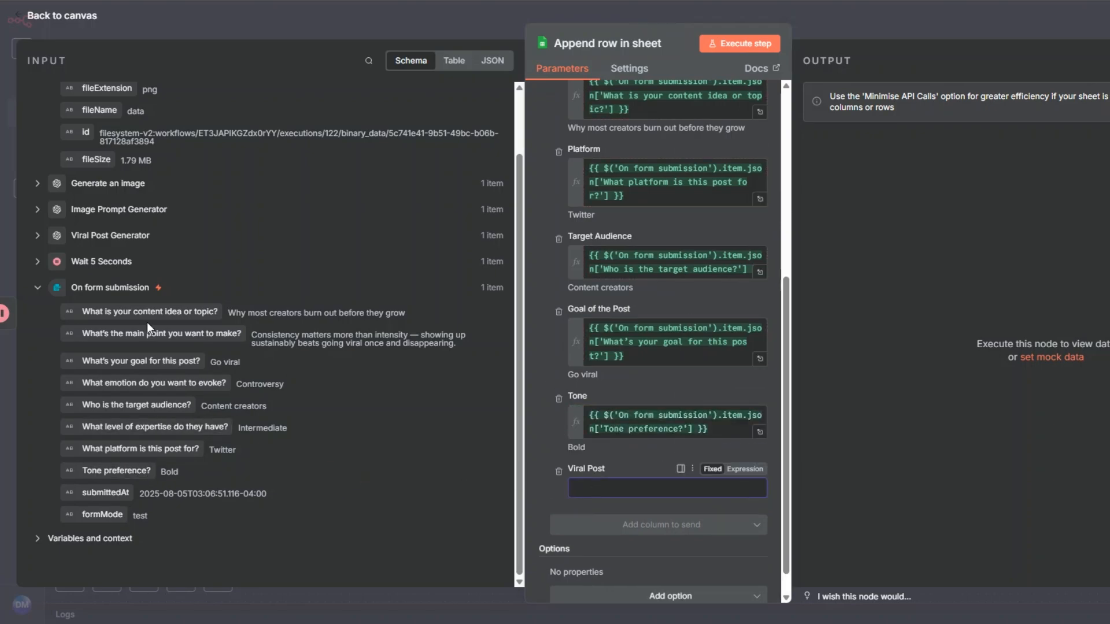
# Map Viral Post to the Viral Post Generator's post output and execute the append node
pyautogui.click(38, 237)
pyautogui.moveTo(123, 348); pyautogui.dragTo(592, 490)
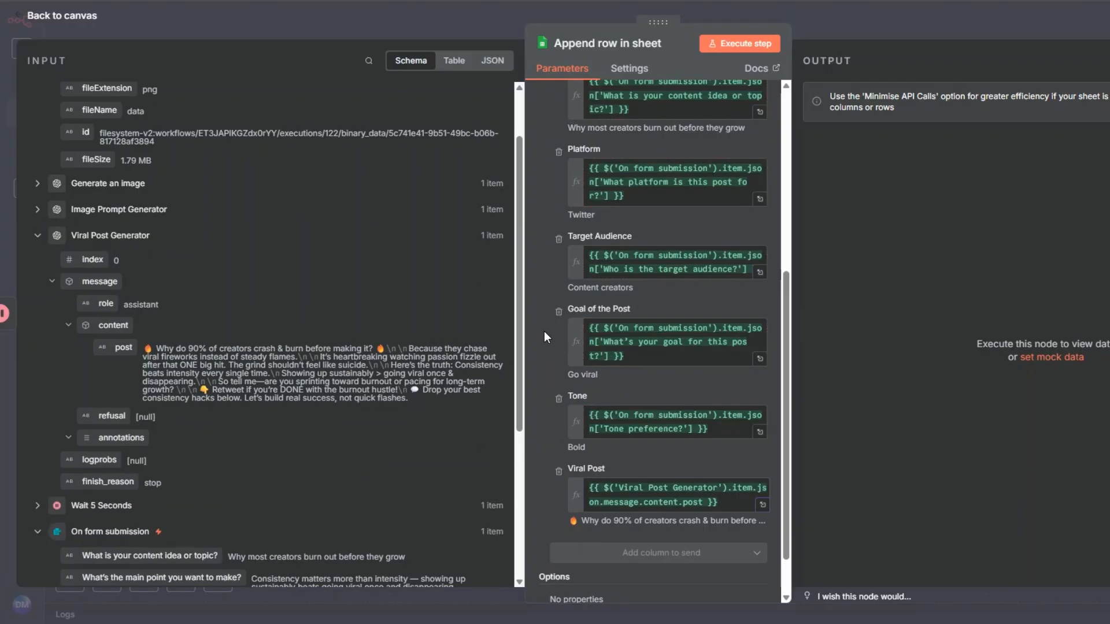
pyautogui.scroll(5, 645, 320)
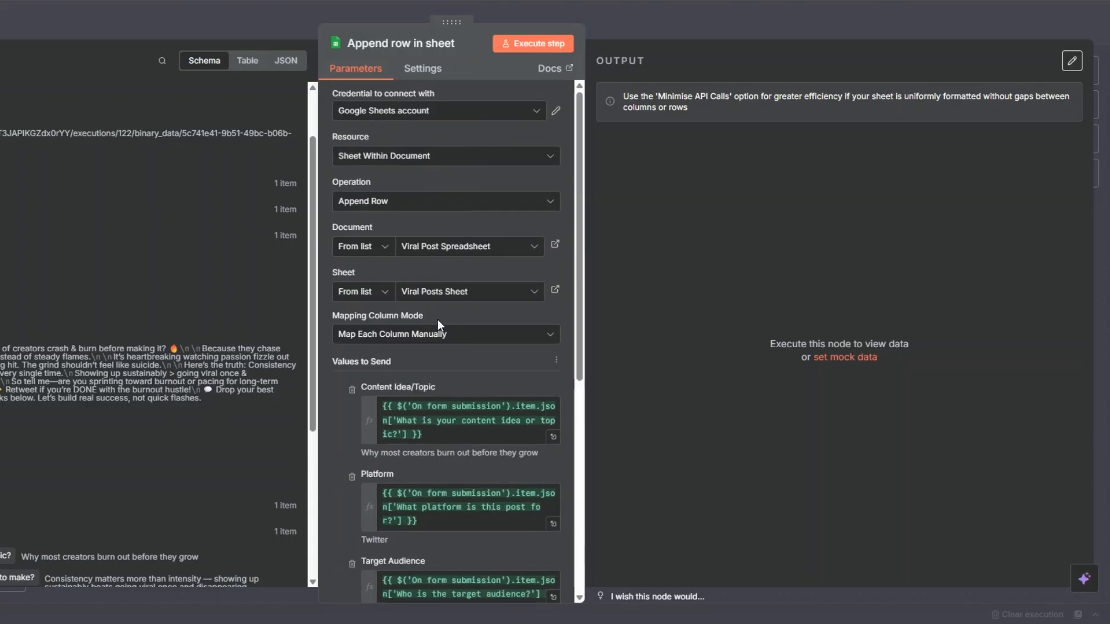
pyautogui.click(519, 46)
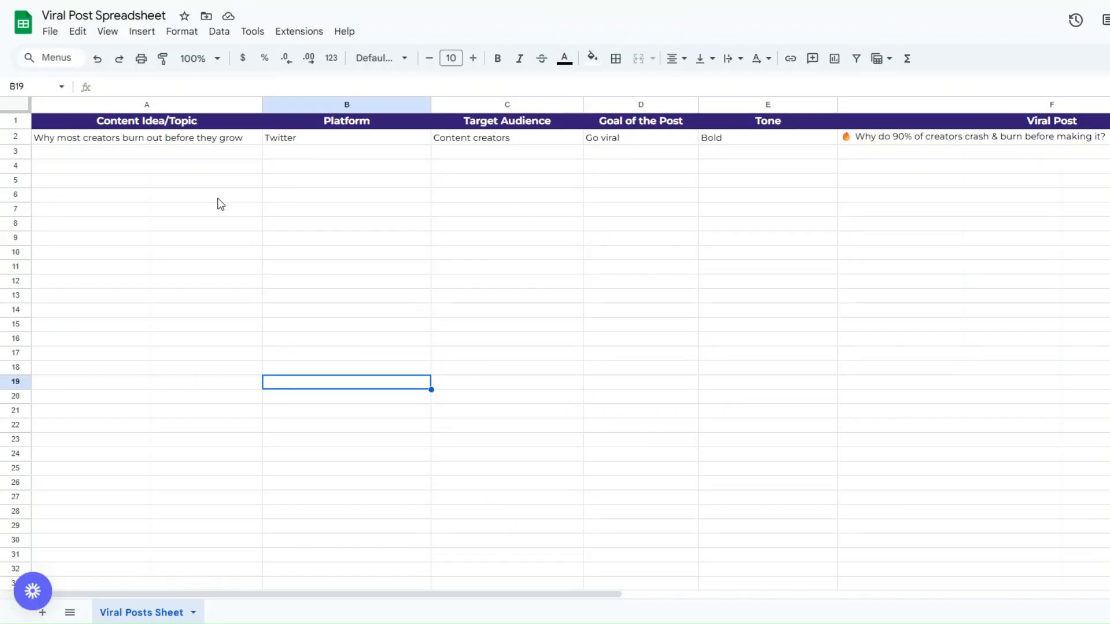
# Switch to Viral Post Spreadsheet in Google Sheets and examine the appended row, including the full Viral Post text
pyautogui.click(206, 200)
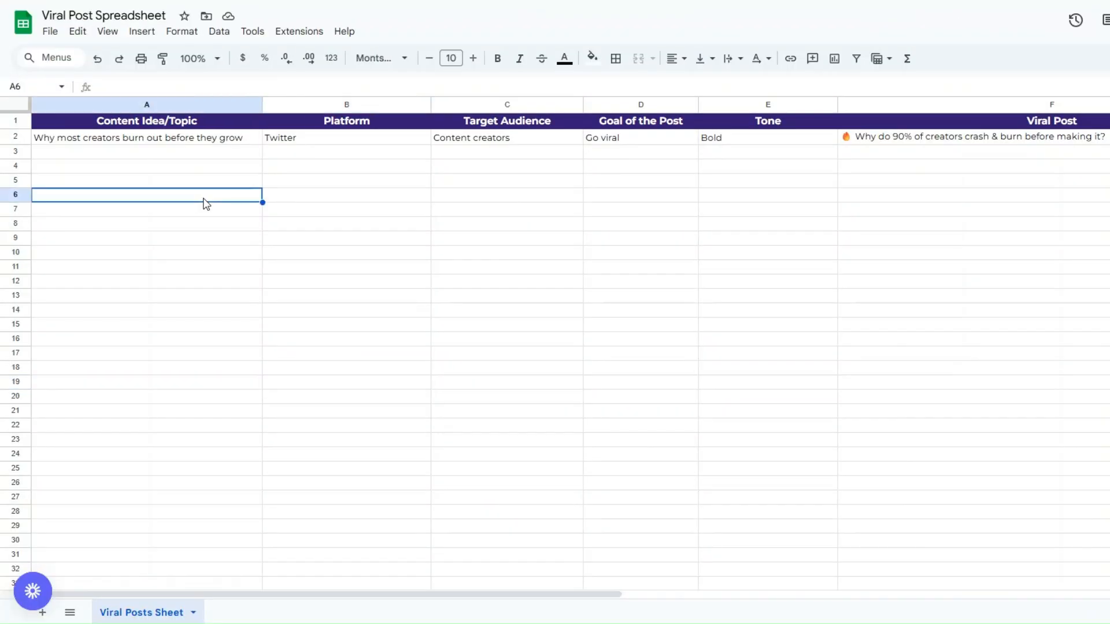
pyautogui.click(180, 158)
pyautogui.click(359, 168)
pyautogui.click(503, 184)
pyautogui.click(634, 182)
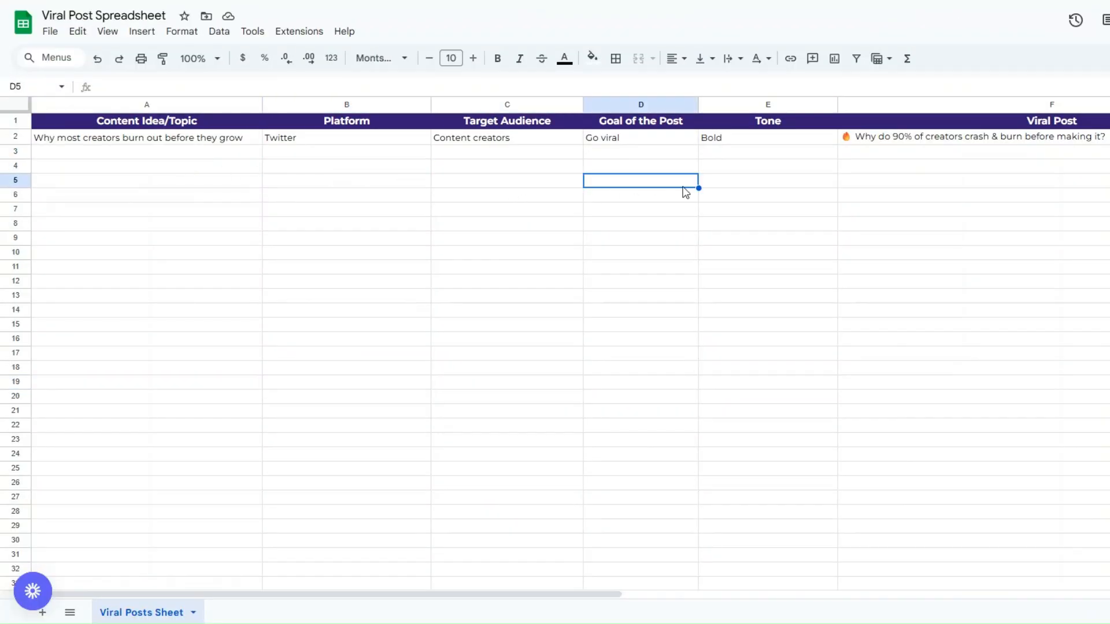
pyautogui.click(757, 185)
pyautogui.click(896, 139)
pyautogui.doubleClick(690, 141)
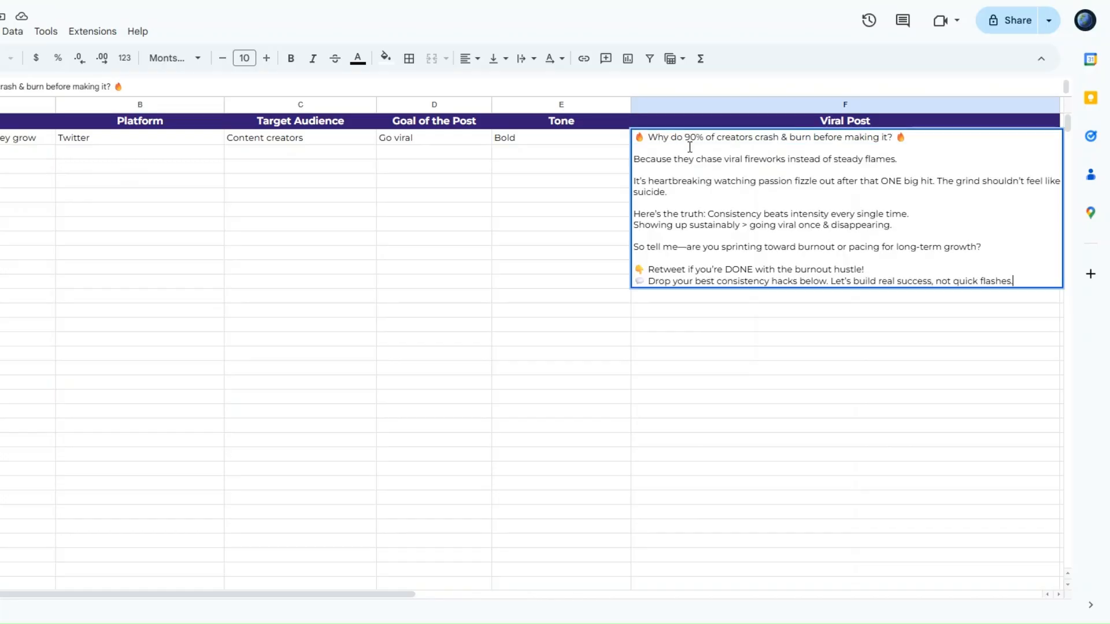
pyautogui.moveTo(636, 140); pyautogui.dragTo(817, 322)
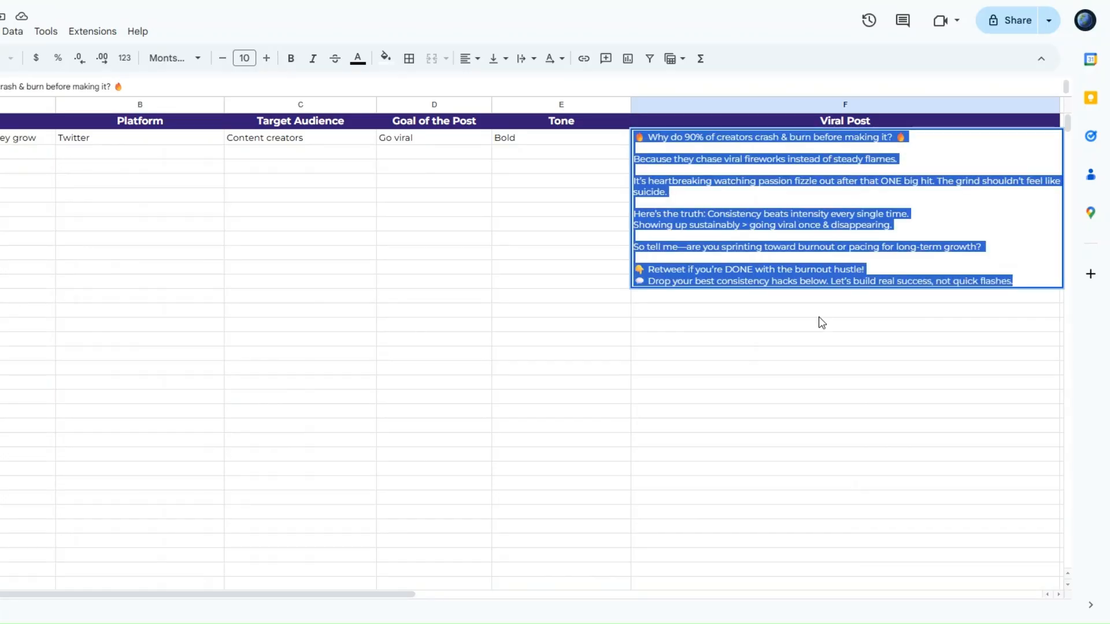
pyautogui.click(822, 322)
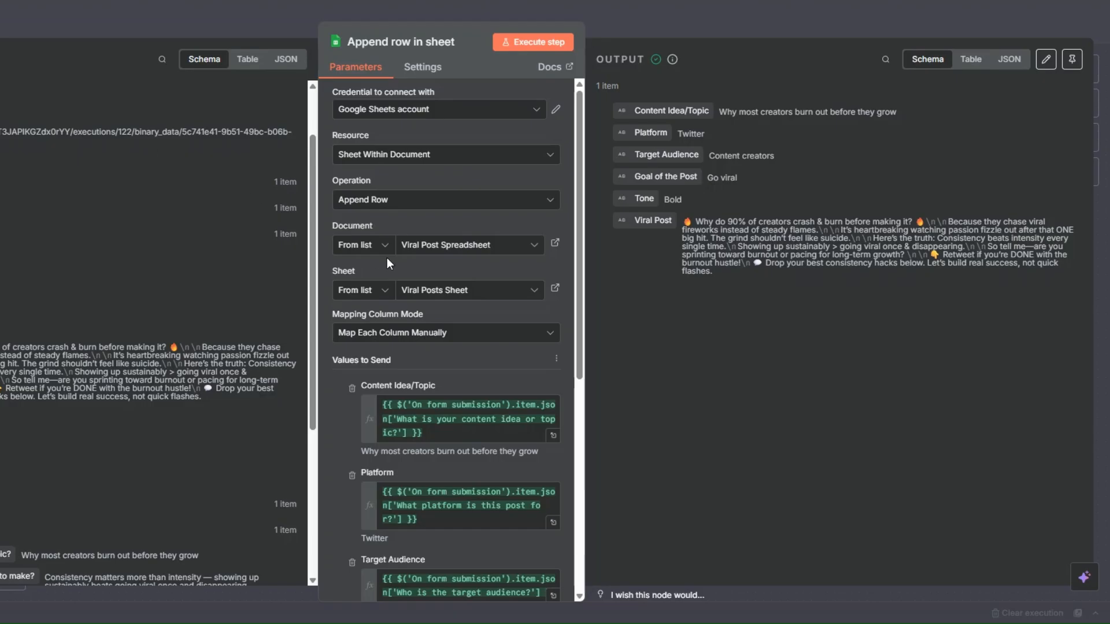
# Return to the n8n workflow and rename the Append row in sheet node as Viral Post
pyautogui.press('Escape')
pyautogui.rightClick(688, 315)
pyautogui.click(715, 364)
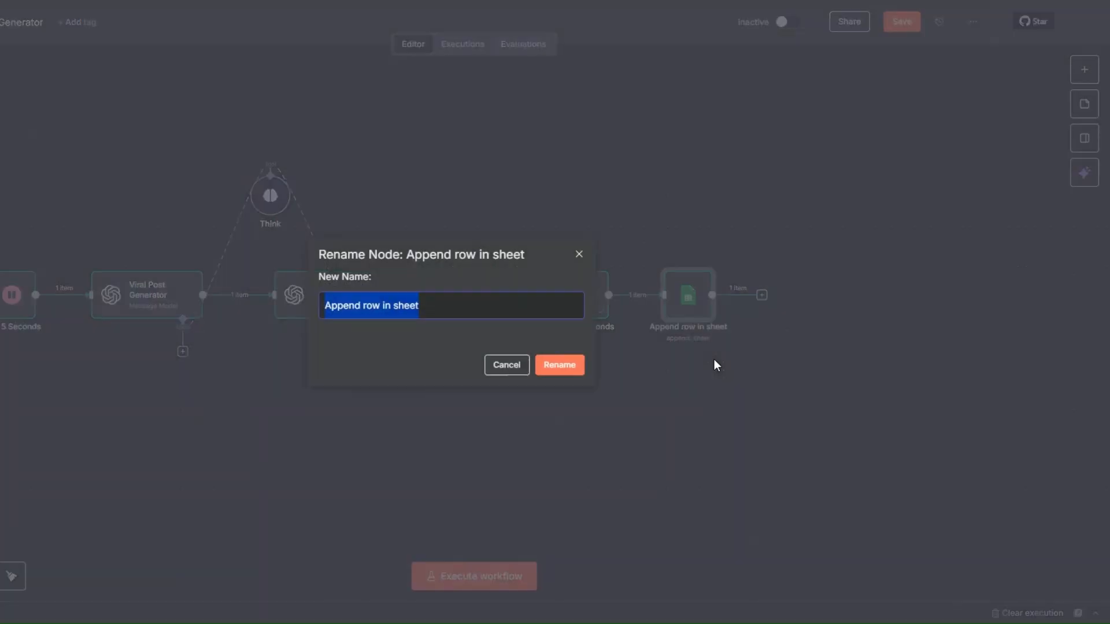
pyautogui.write('Viral Post')
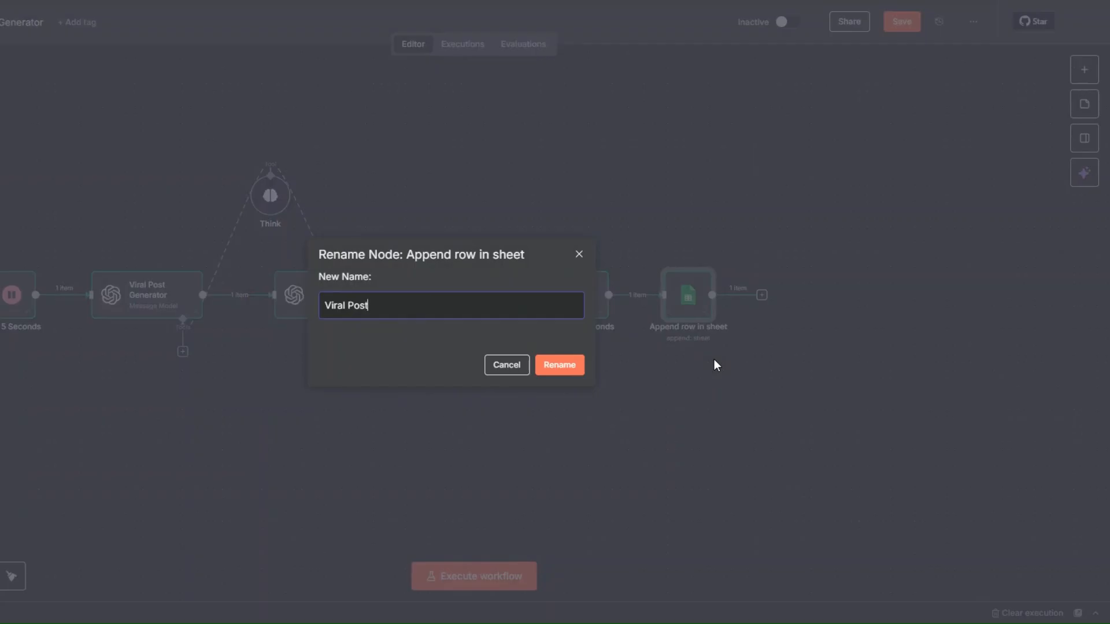
pyautogui.click(574, 366)
# Review the On form submission node's form fields down to the platform dropdown options, then return to the canvas
pyautogui.click(763, 297)
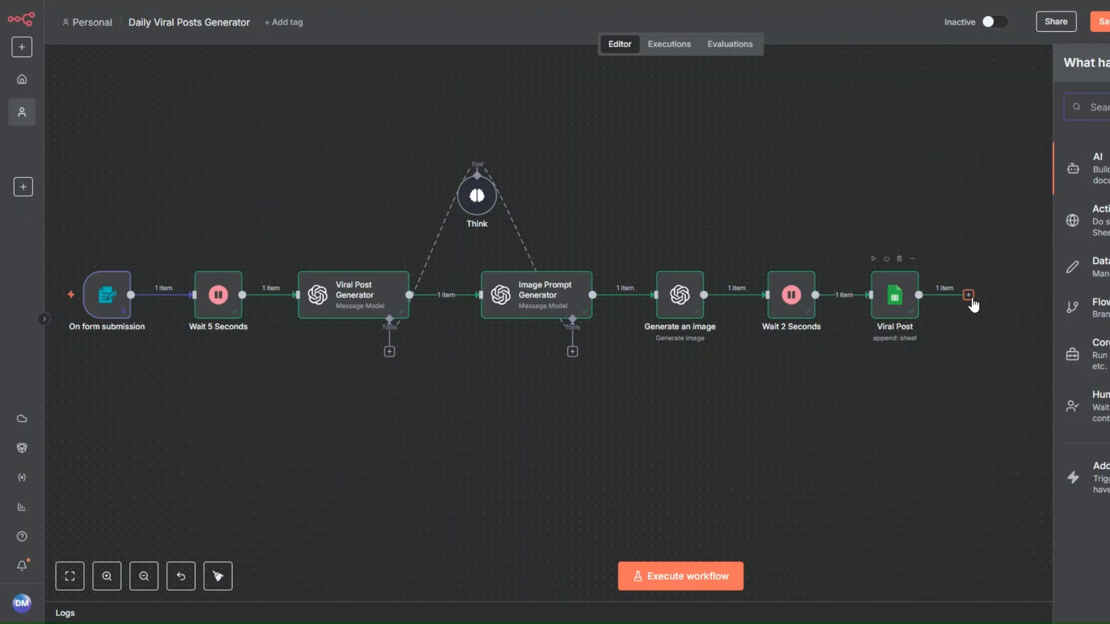
pyautogui.rightClick(111, 309)
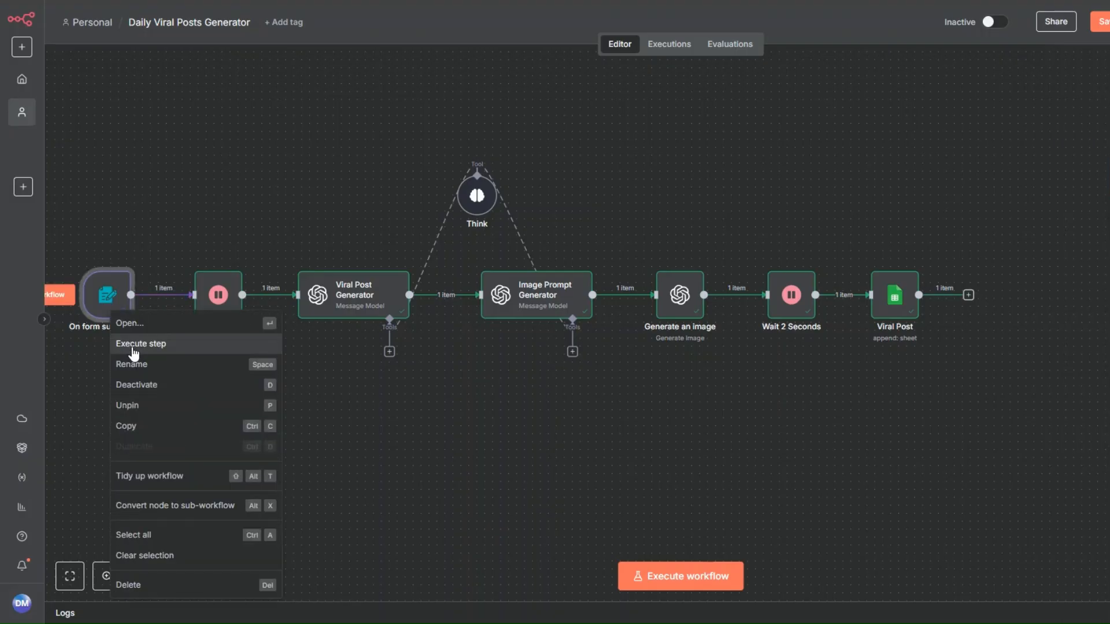
pyautogui.click(140, 324)
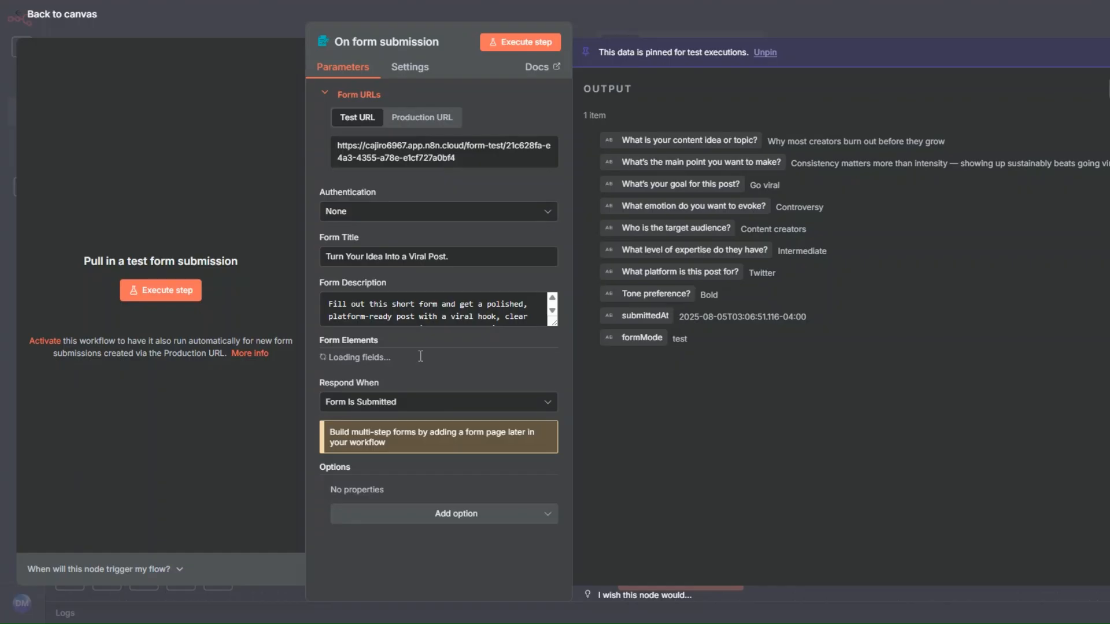
pyautogui.scroll(-10, 419, 357)
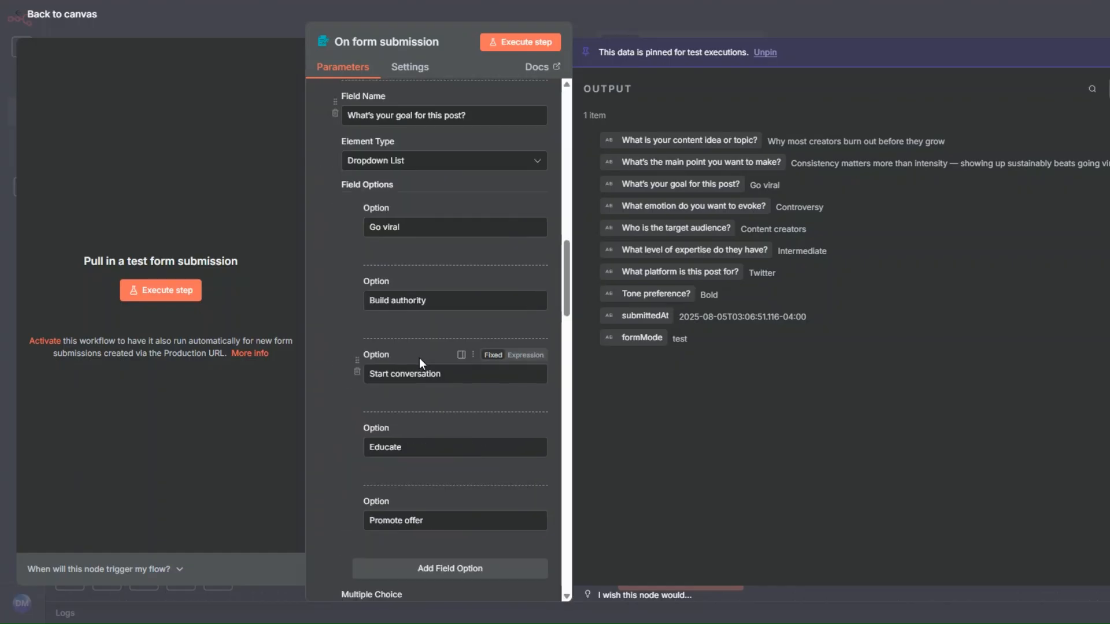
pyautogui.scroll(-15, 419, 358)
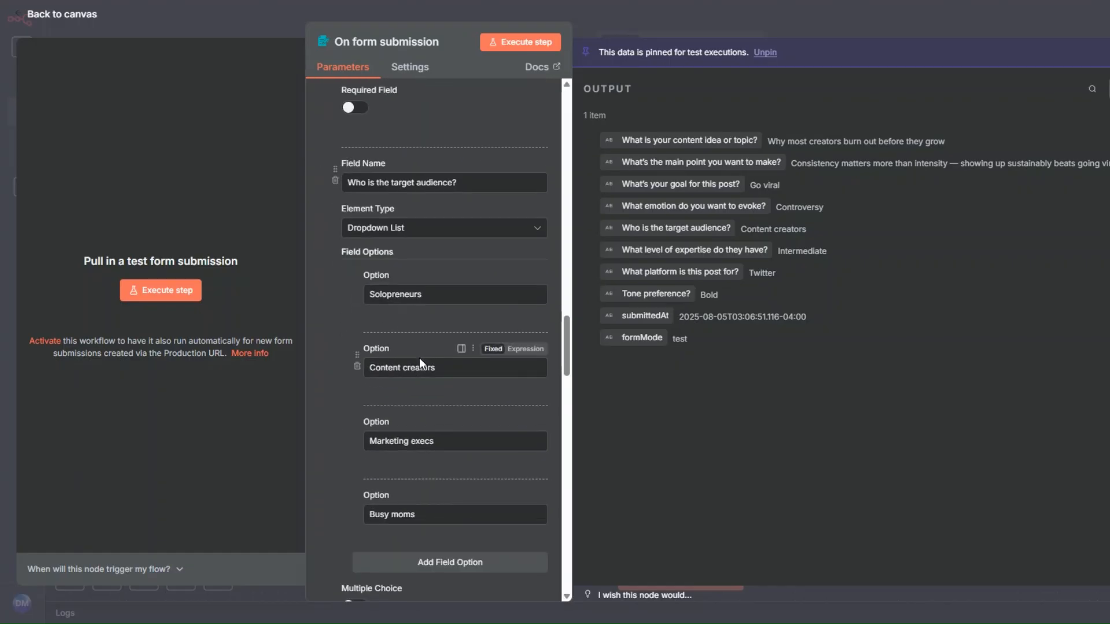
pyautogui.scroll(-13, 418, 359)
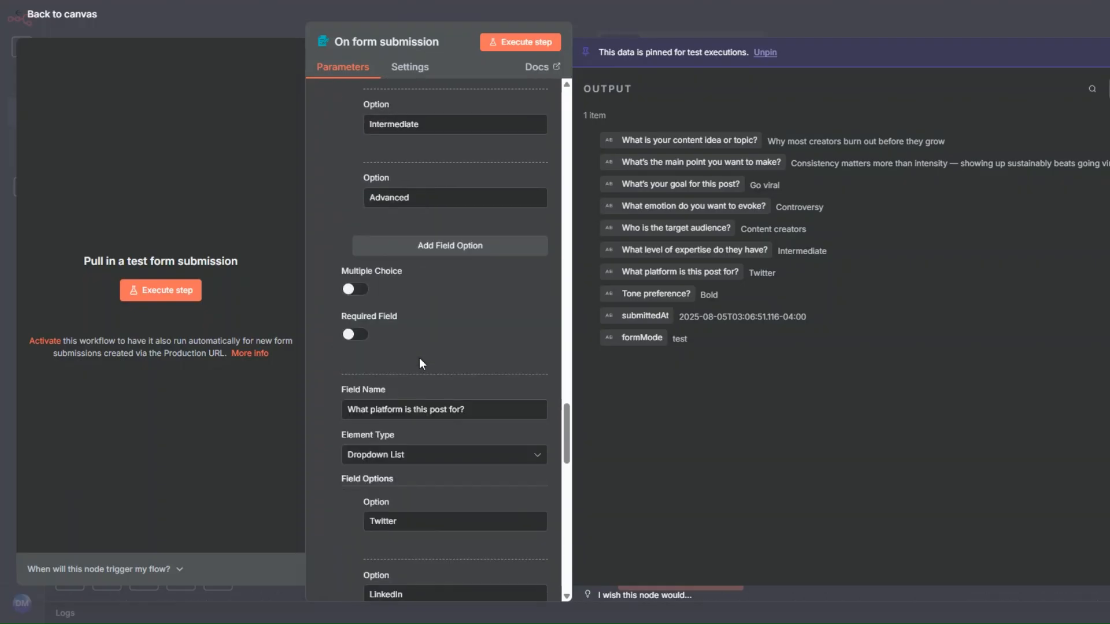
pyautogui.scroll(-5, 418, 358)
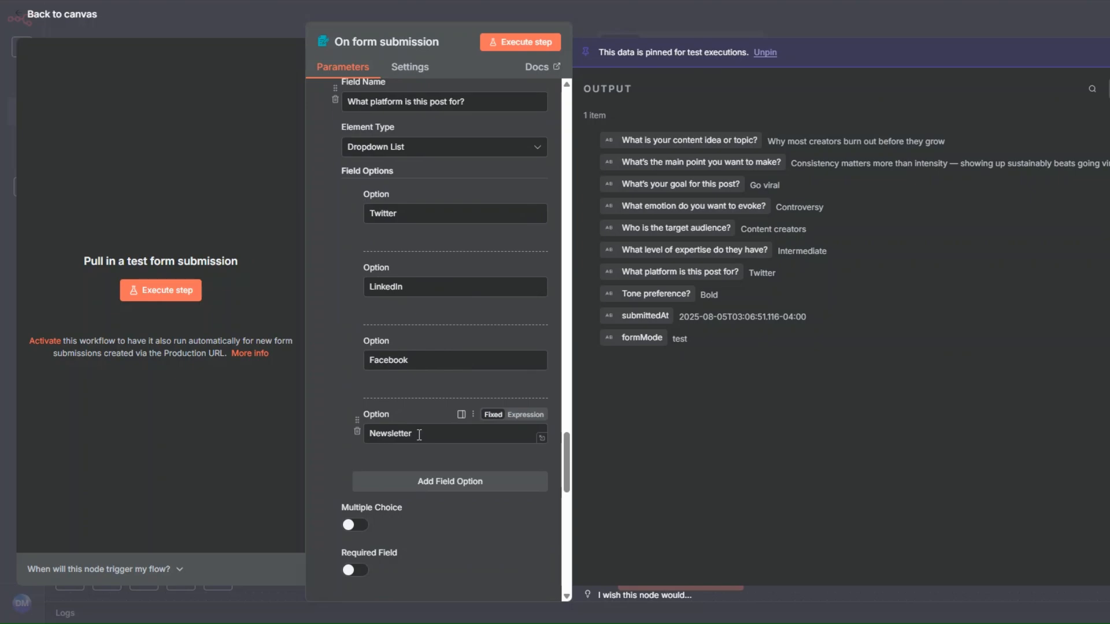
pyautogui.click(65, 17)
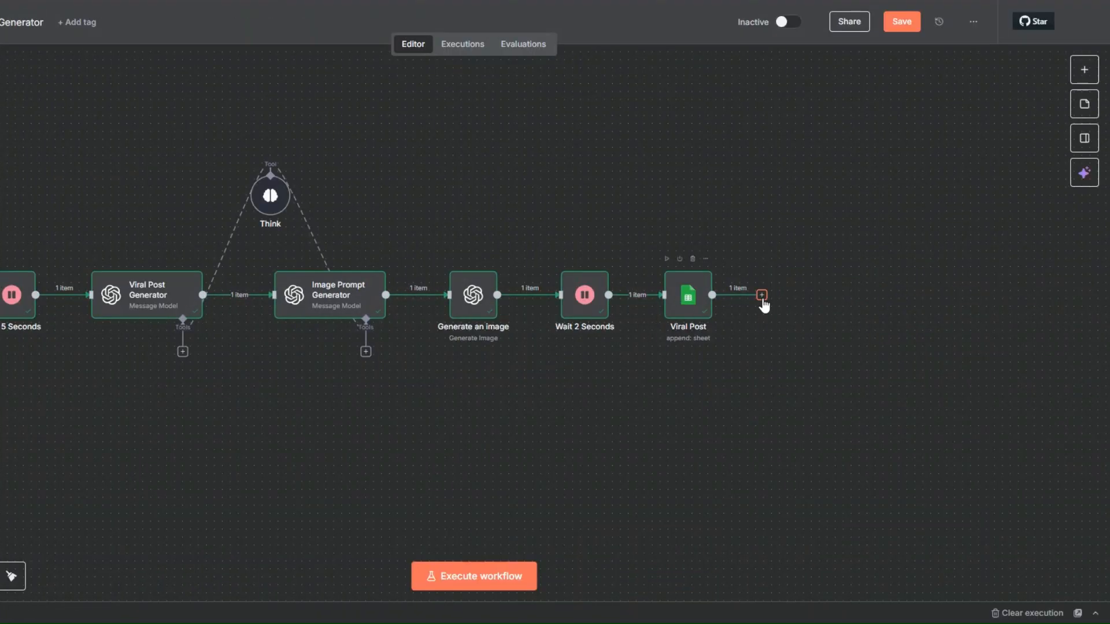
# Add a Switch node after the Viral Post node
pyautogui.click(762, 296)
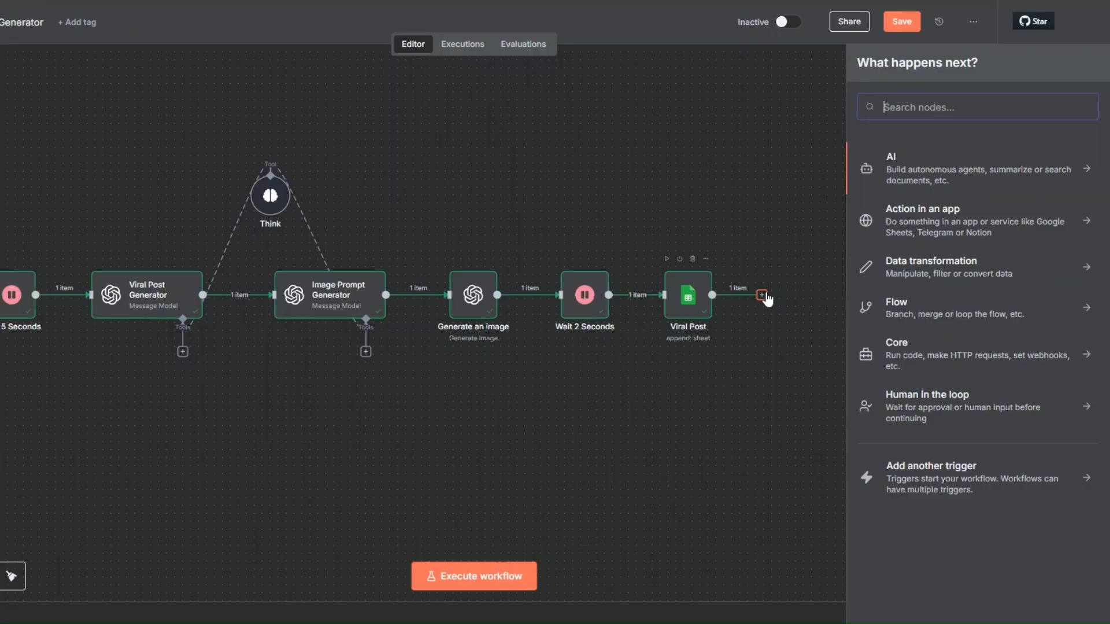
pyautogui.write('sw')
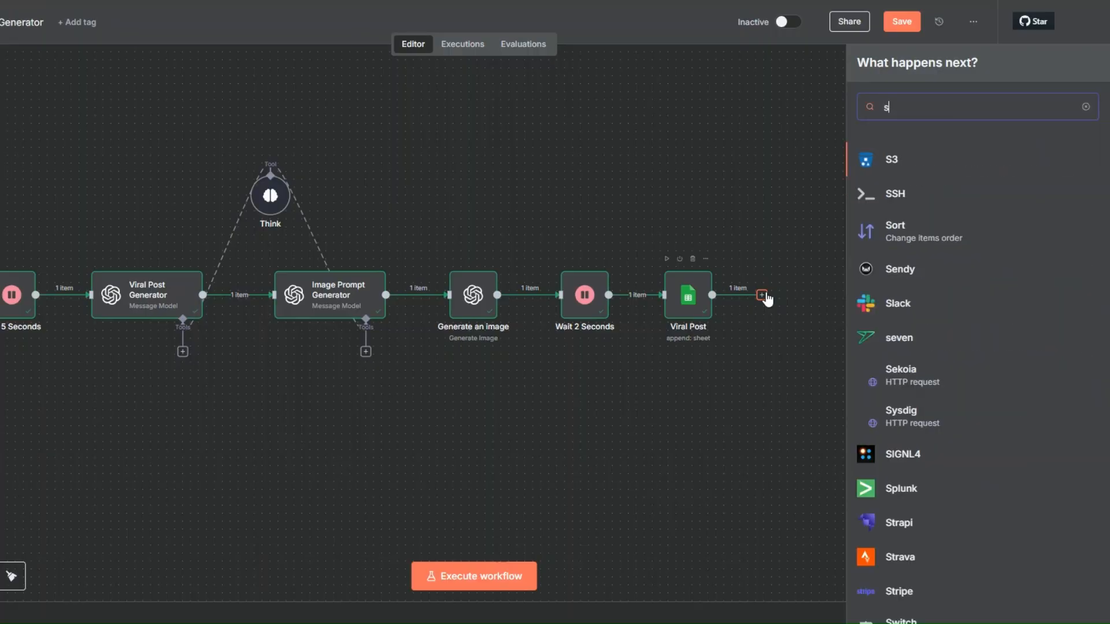
pyautogui.click(902, 161)
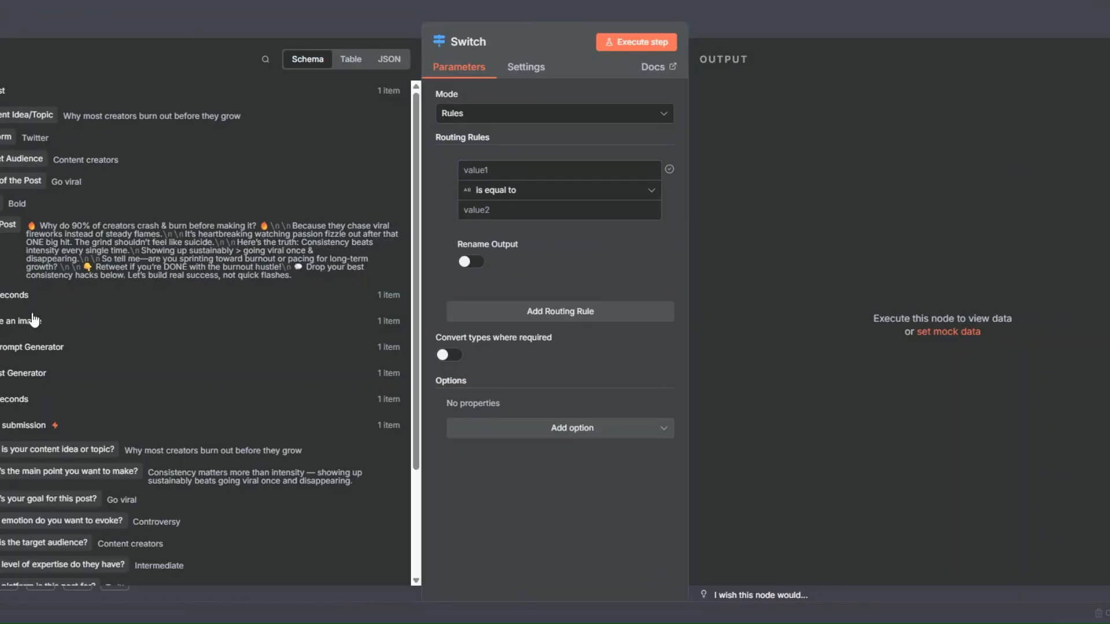
# Set the Switch node's first routing rule to check that the form's platform answer contains Twitter
pyautogui.scroll(-3, 54, 457)
pyautogui.moveTo(54, 450); pyautogui.dragTo(487, 196)
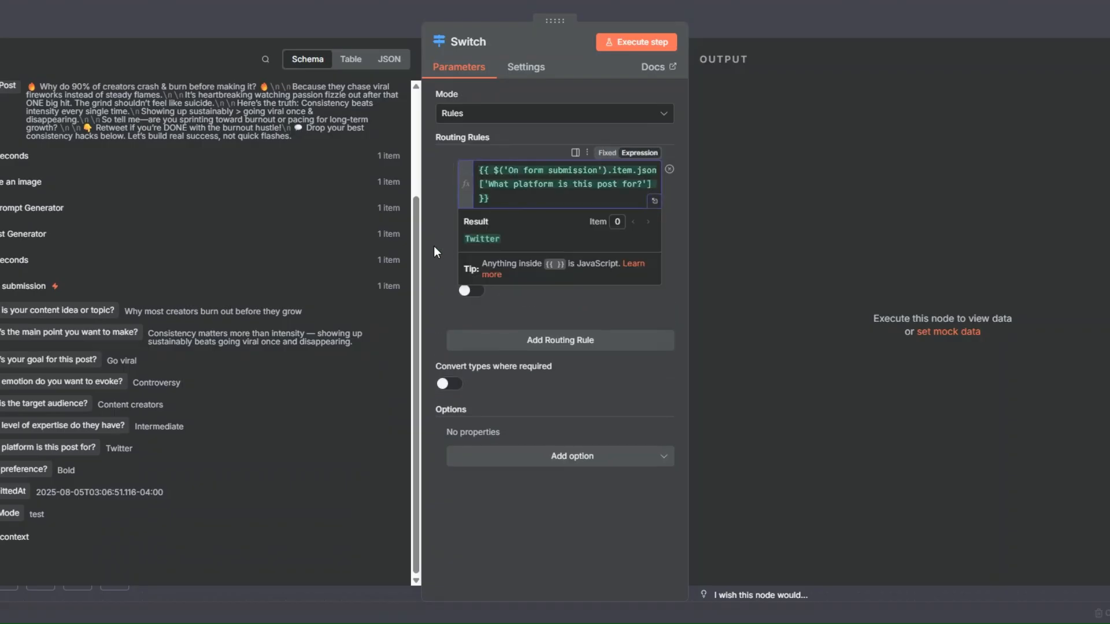
pyautogui.click(494, 224)
pyautogui.click(488, 220)
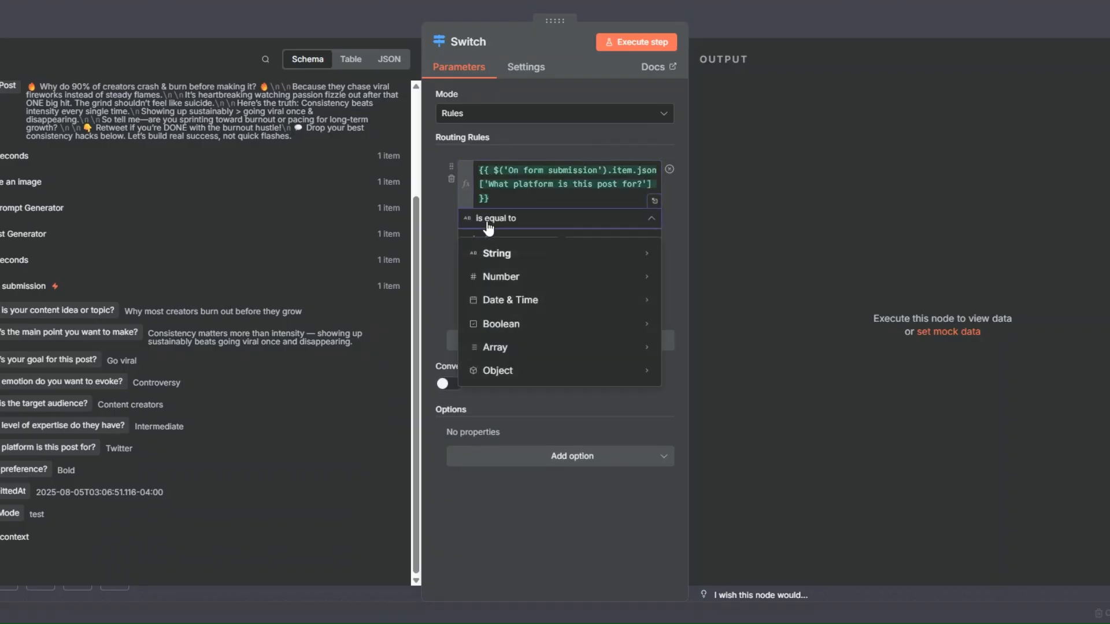
pyautogui.moveTo(520, 257)
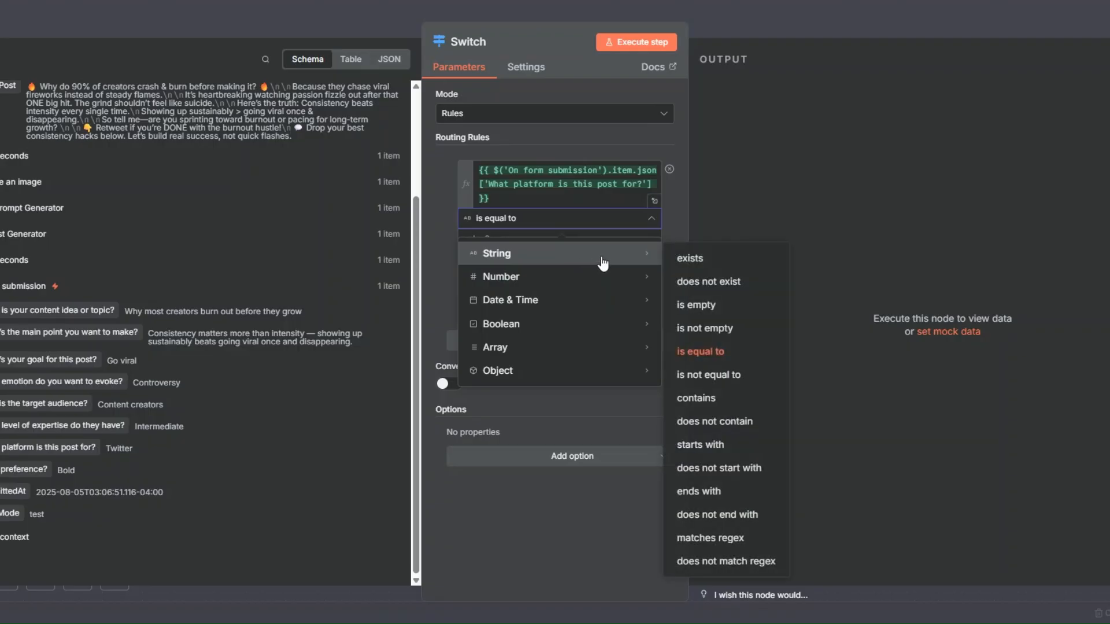
pyautogui.click(685, 397)
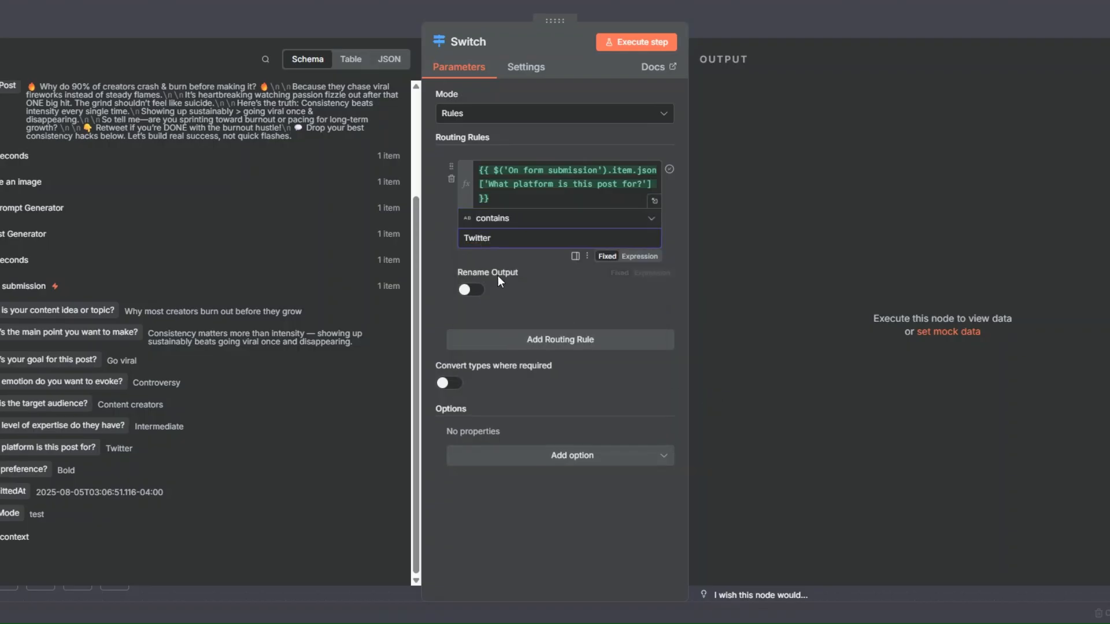
# Enable output renaming for the first routing rule and name its output Twitter
pyautogui.click(471, 290)
pyautogui.click(483, 334)
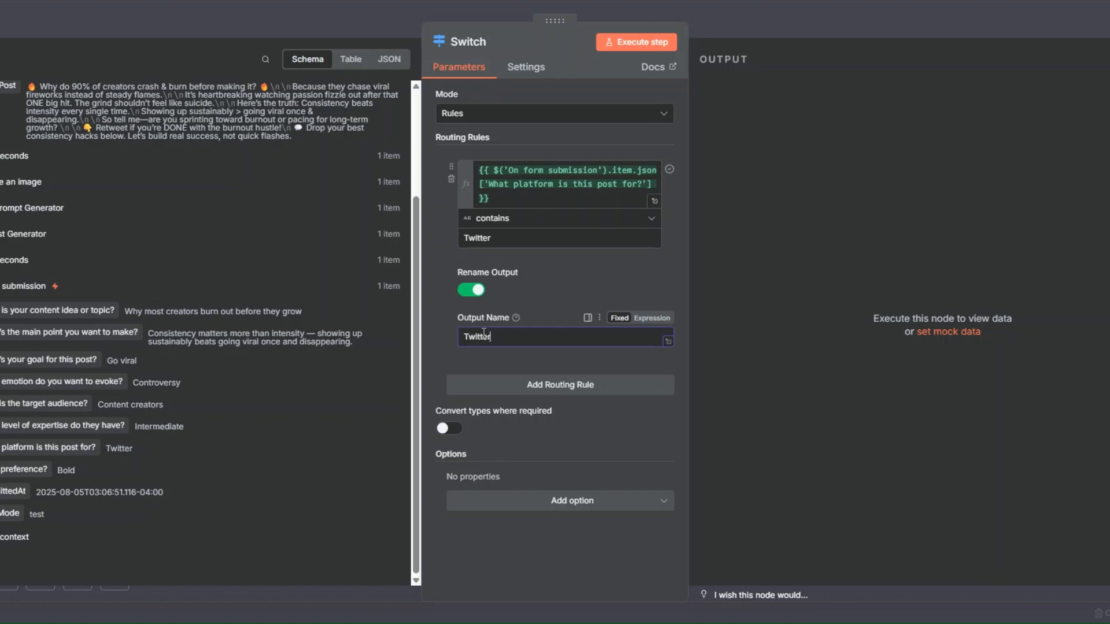
pyautogui.click(447, 342)
# Add a second routing rule checking that the form's platform answer contains LinkedIn, and name its output LinkedIn
pyautogui.click(535, 384)
pyautogui.scroll(-2, 527, 336)
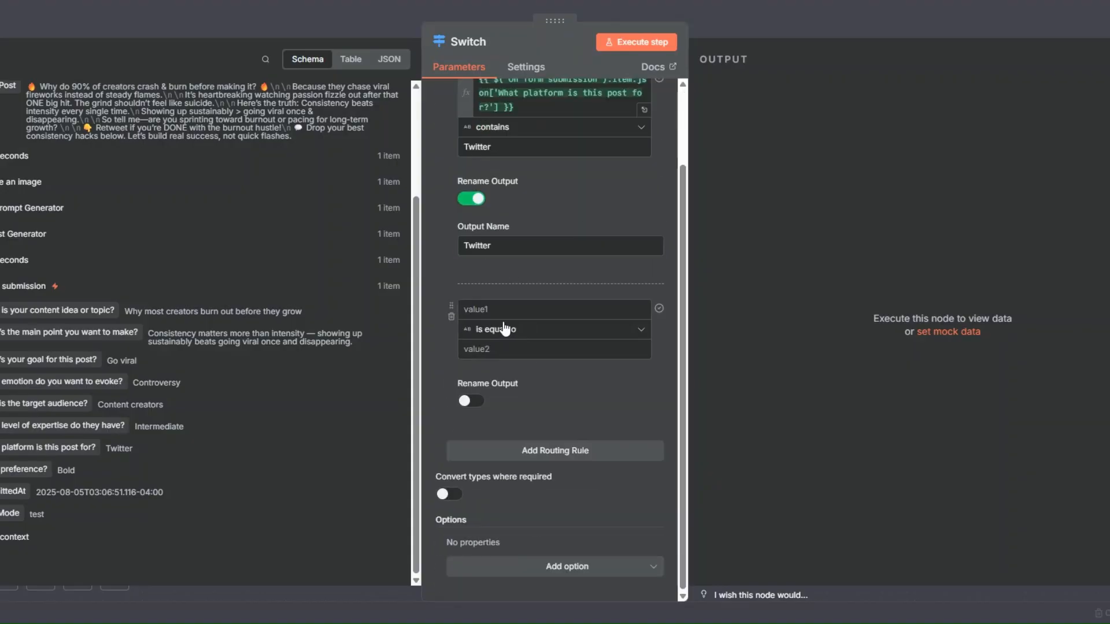
pyautogui.click(501, 311)
pyautogui.moveTo(34, 448); pyautogui.dragTo(523, 317)
pyautogui.click(489, 340)
pyautogui.click(439, 369)
pyautogui.click(564, 362)
pyautogui.moveTo(576, 393)
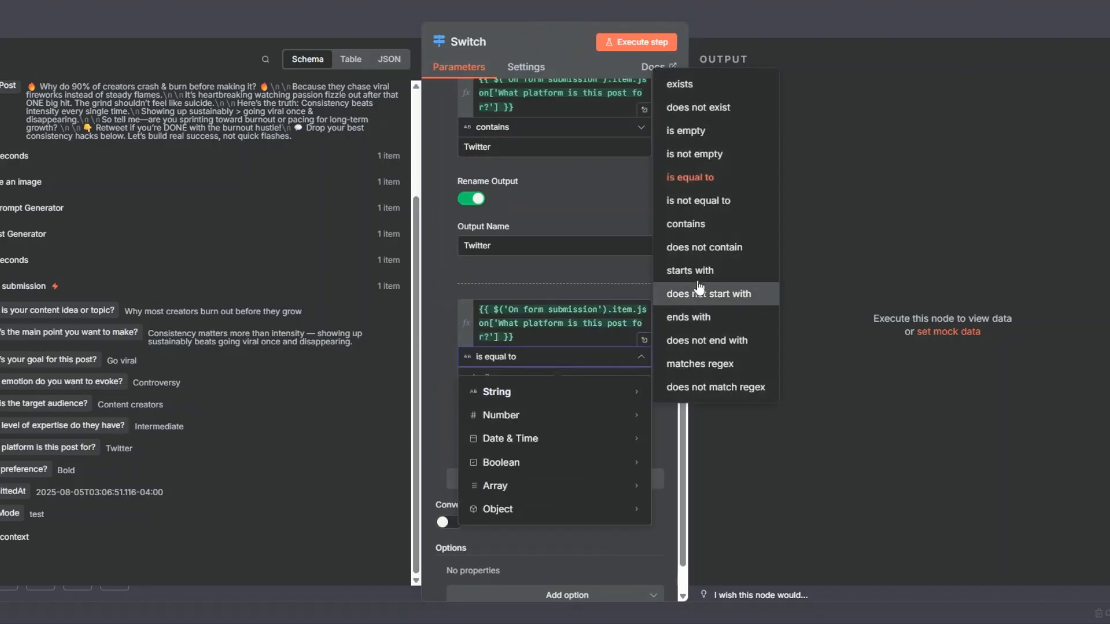
pyautogui.click(685, 223)
pyautogui.click(501, 376)
pyautogui.write('LinkedIn')
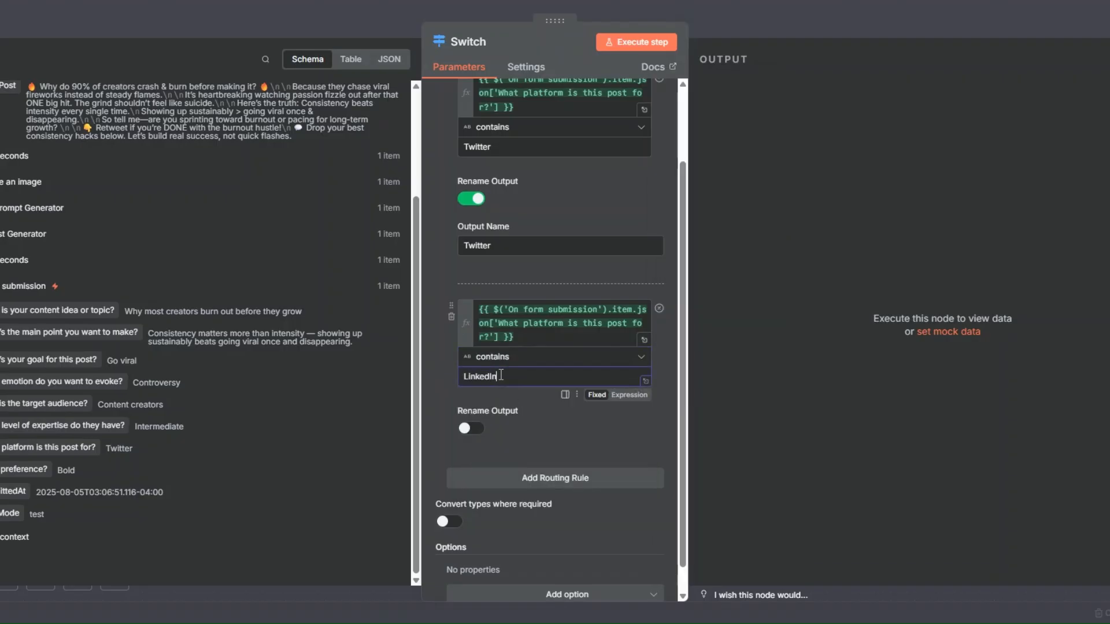
pyautogui.click(472, 429)
pyautogui.scroll(-2, 480, 430)
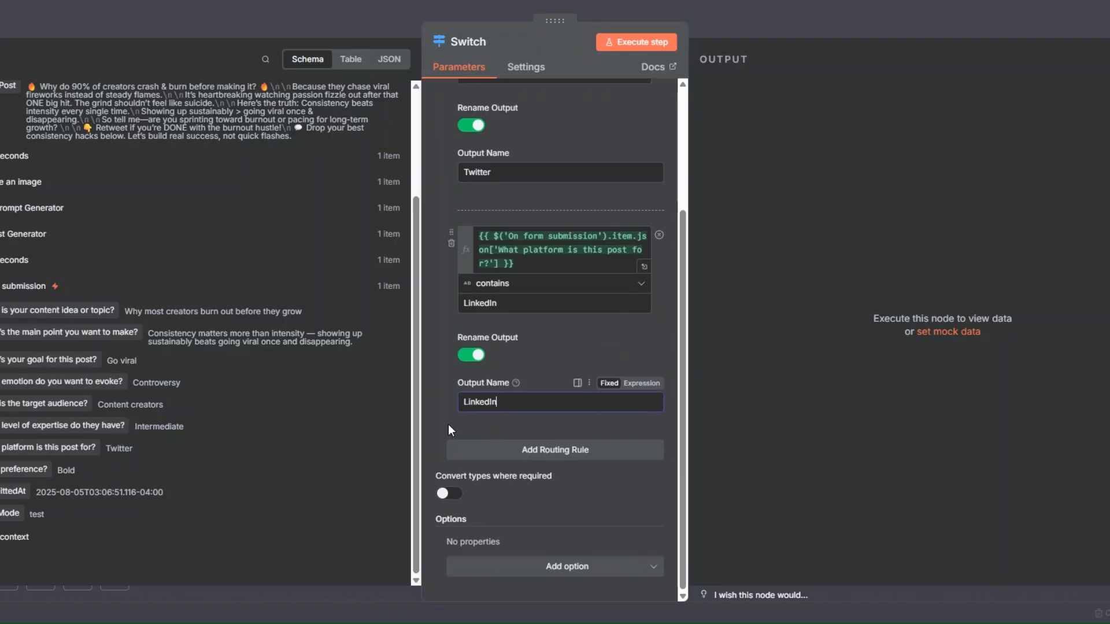
# Add a third routing rule checking that the form's platform answer contains Facebook
pyautogui.click(510, 450)
pyautogui.scroll(-4, 511, 376)
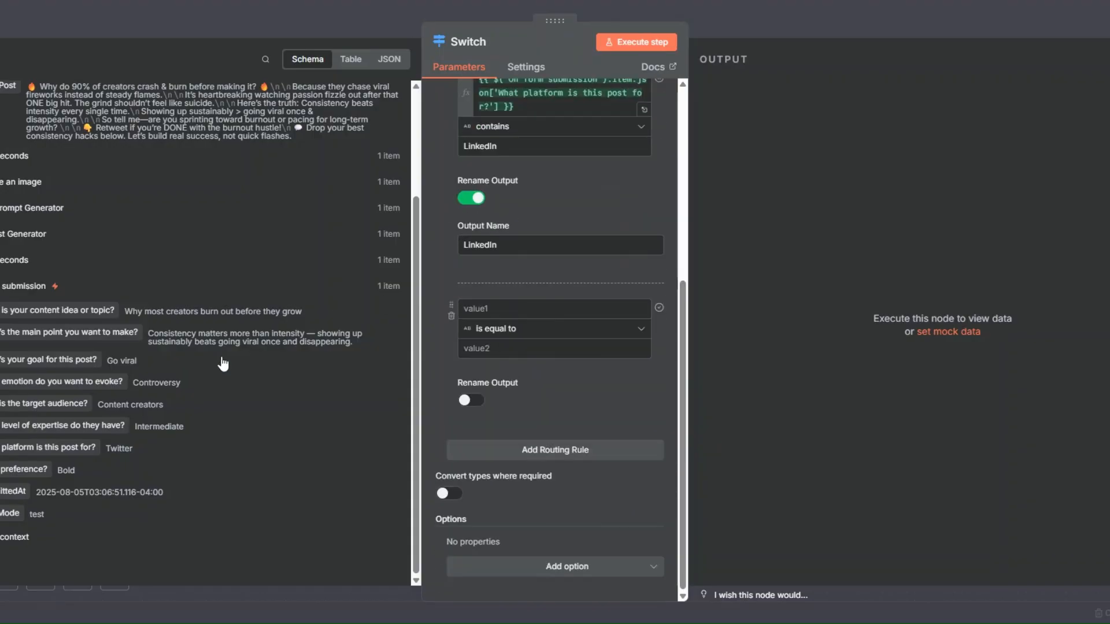
pyautogui.moveTo(37, 449); pyautogui.dragTo(526, 309)
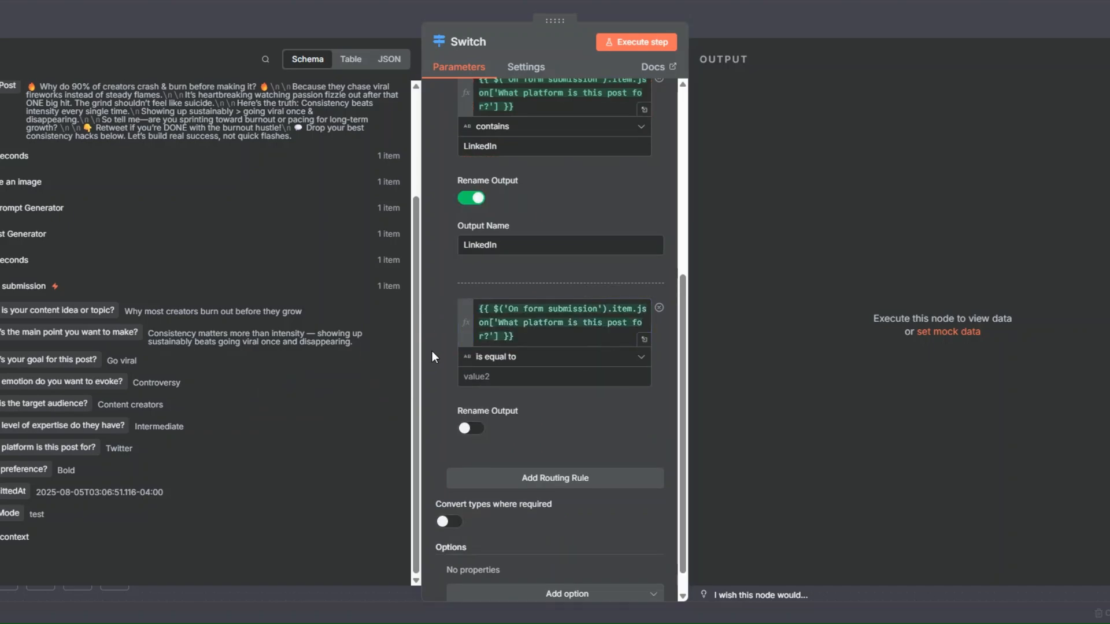
pyautogui.click(520, 356)
pyautogui.click(702, 222)
pyautogui.click(518, 377)
pyautogui.write('Facebook')
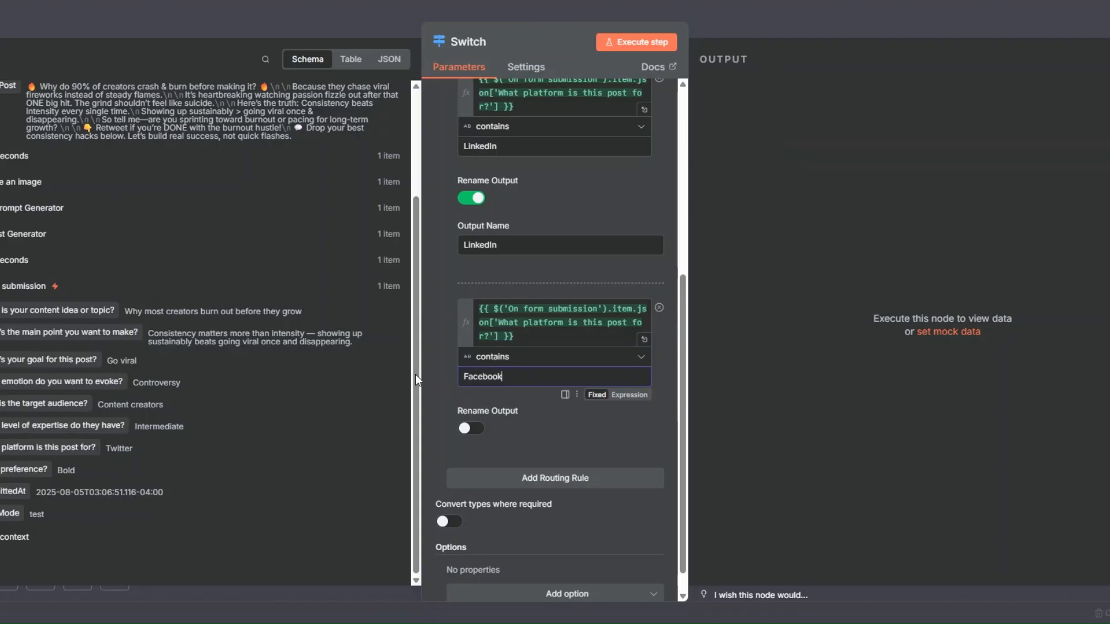
# Enable output renaming for the third routing rule and name its output Facebook
pyautogui.click(471, 428)
pyautogui.click(481, 475)
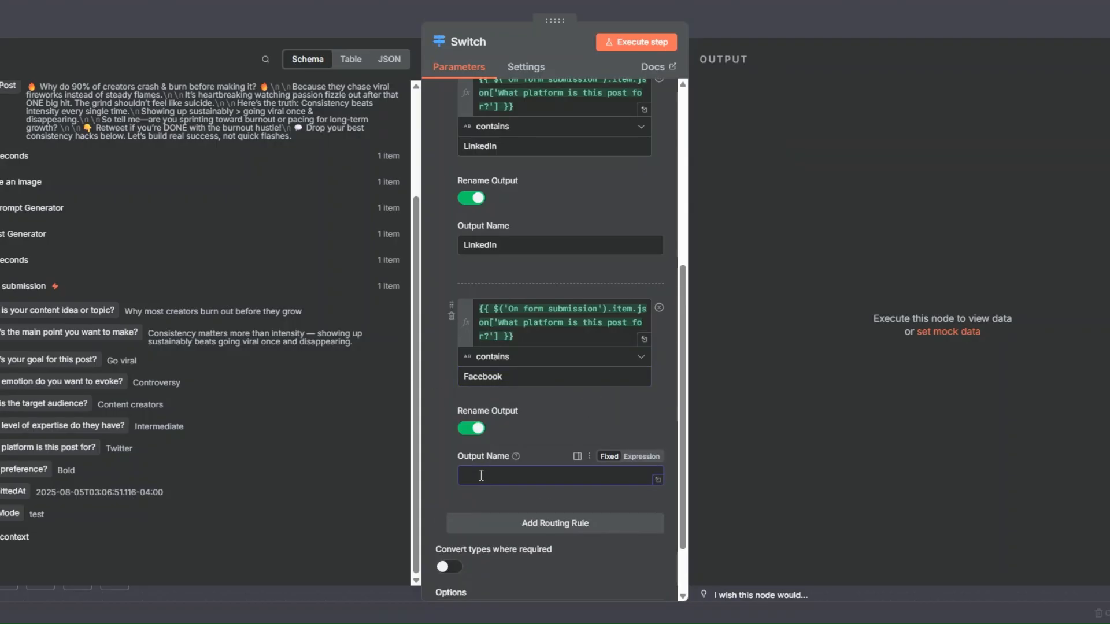
pyautogui.write('Facebook')
pyautogui.scroll(-2, 467, 465)
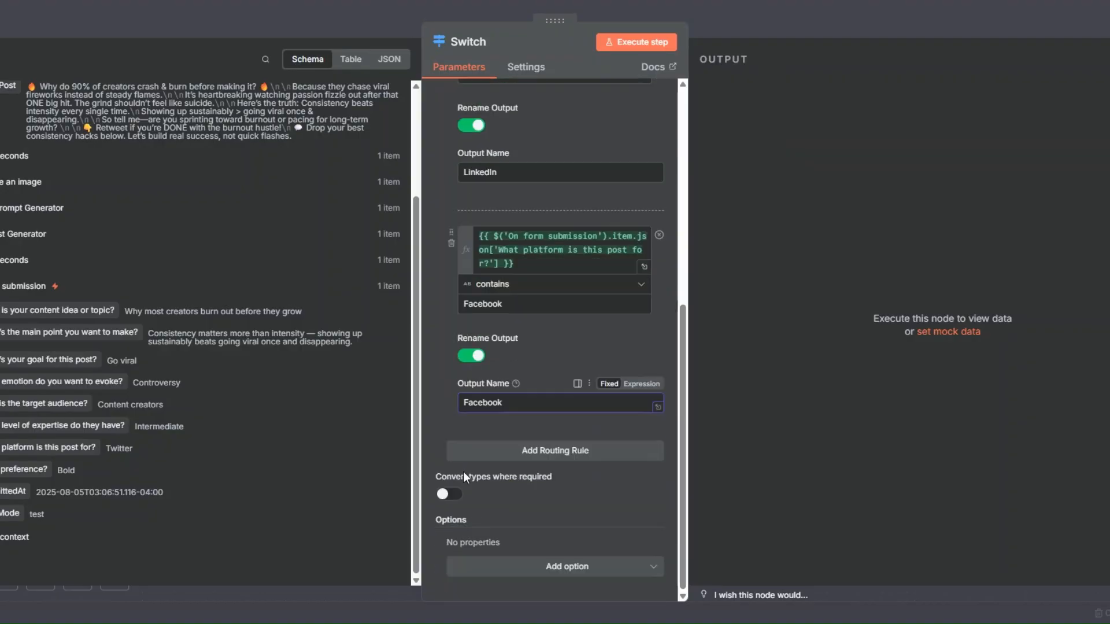
pyautogui.click(440, 376)
# Review the three routing rules, execute the Switch node to test the routing, and return to the canvas
pyautogui.scroll(5, 536, 195)
pyautogui.scroll(3, 537, 202)
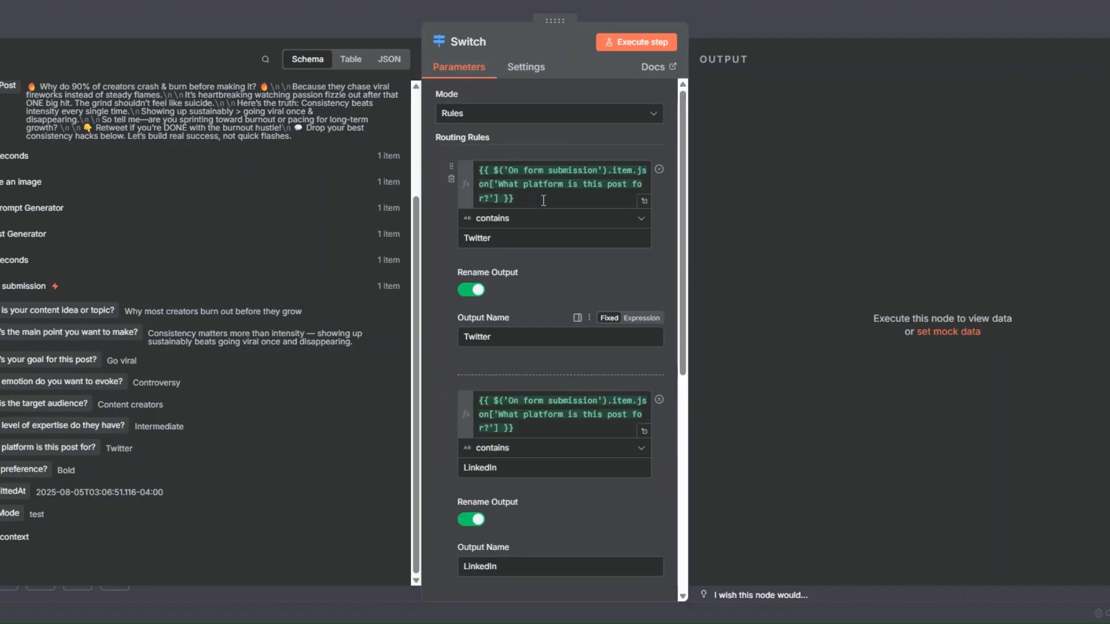
pyautogui.scroll(-7, 540, 211)
pyautogui.scroll(5, 539, 211)
pyautogui.scroll(2, 540, 210)
pyautogui.click(634, 41)
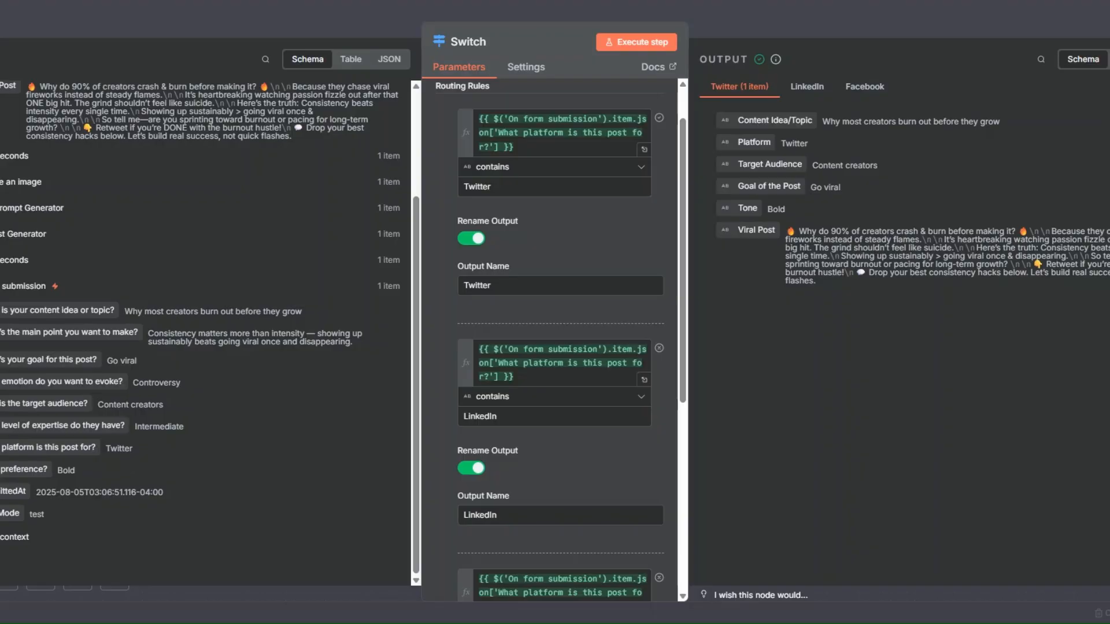
pyautogui.press('Escape')
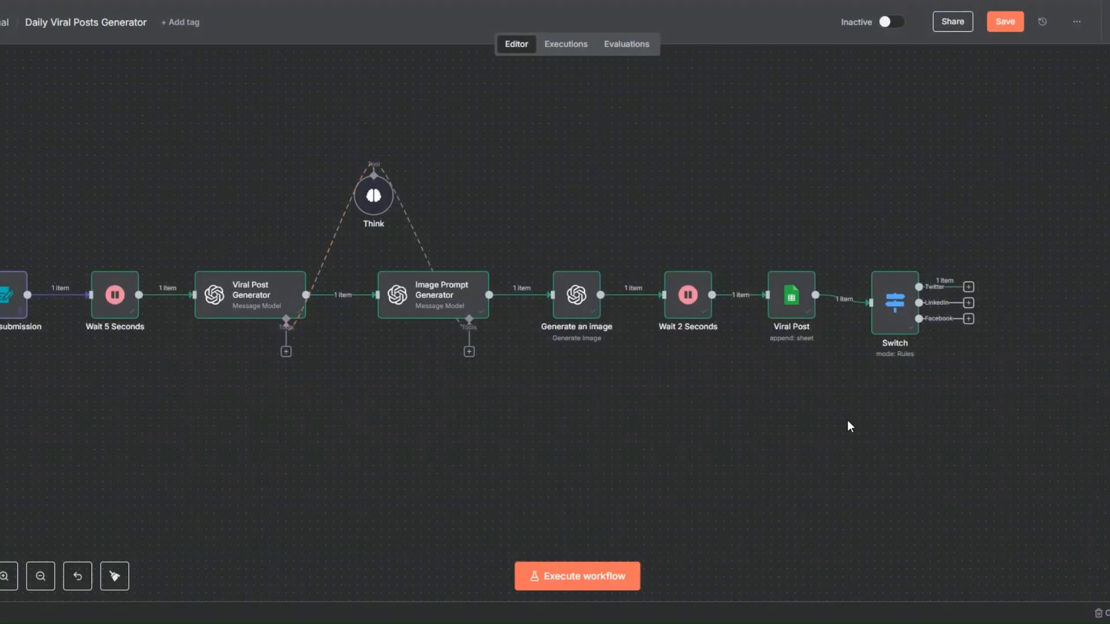
# Reopen the Switch node, reorder its routing rules to LinkedIn, Twitter, Facebook, and return to the canvas
pyautogui.rightClick(901, 312)
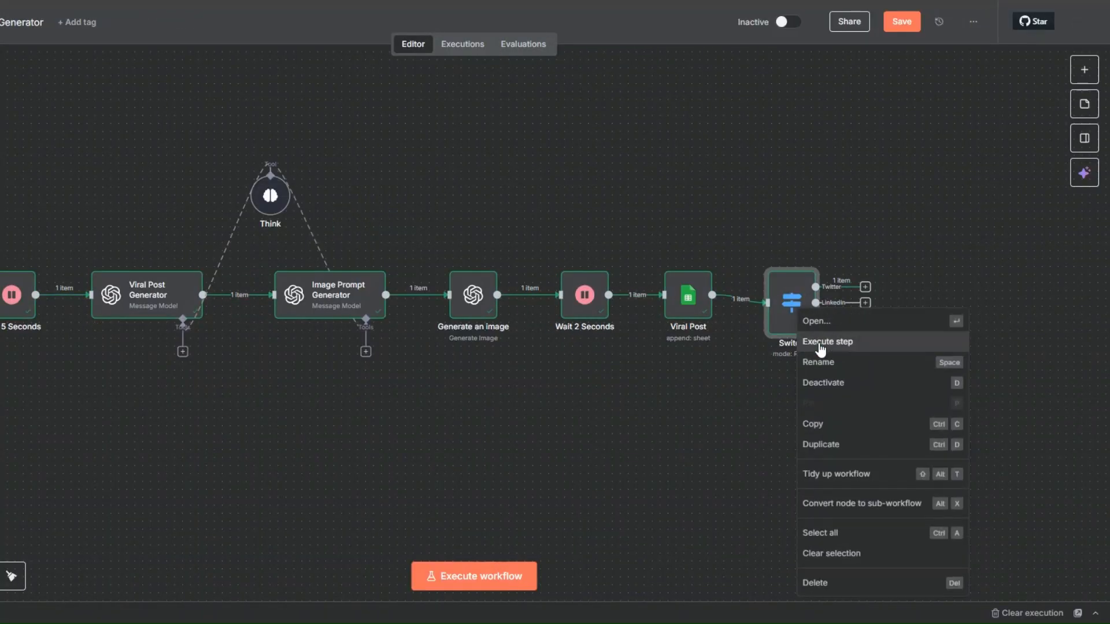
pyautogui.click(820, 318)
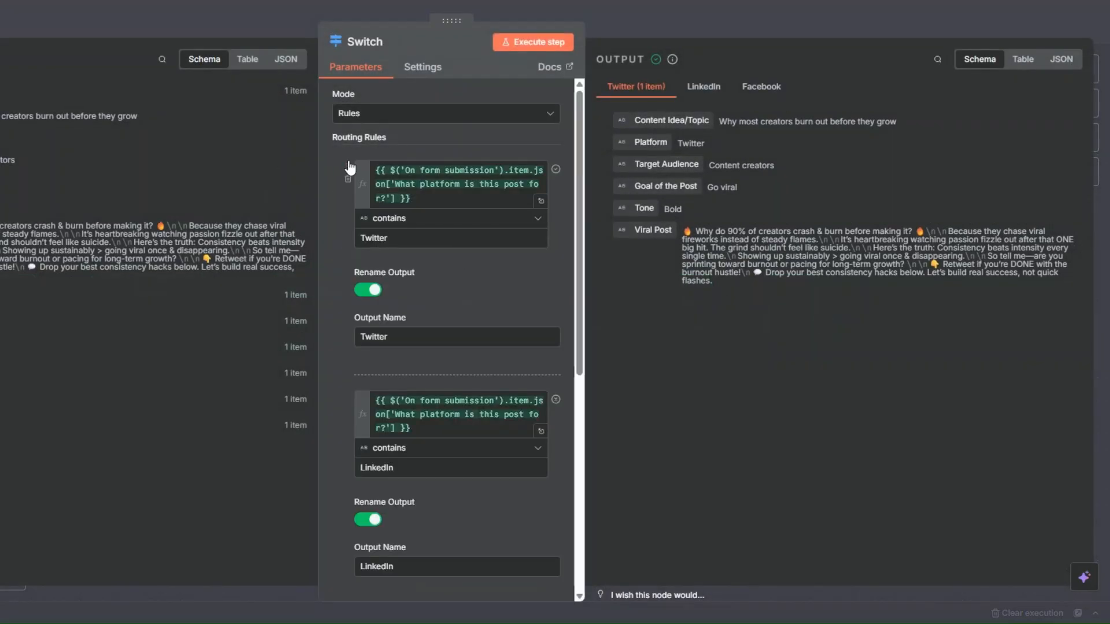
pyautogui.moveTo(350, 168); pyautogui.dragTo(349, 255)
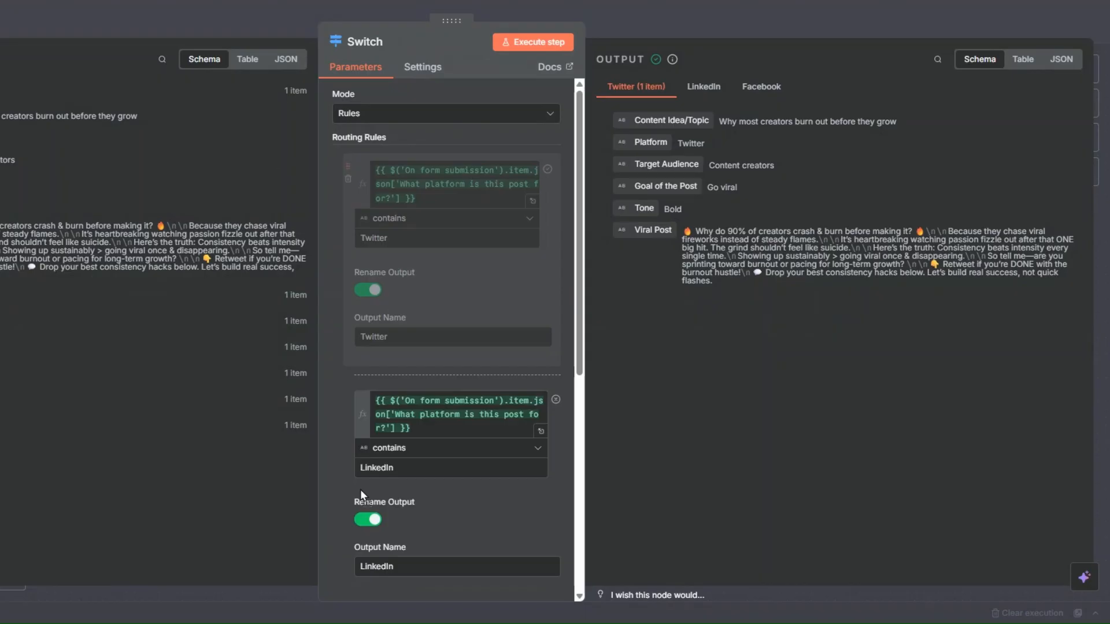
pyautogui.moveTo(359, 489); pyautogui.dragTo(356, 525)
pyautogui.scroll(-5, 396, 307)
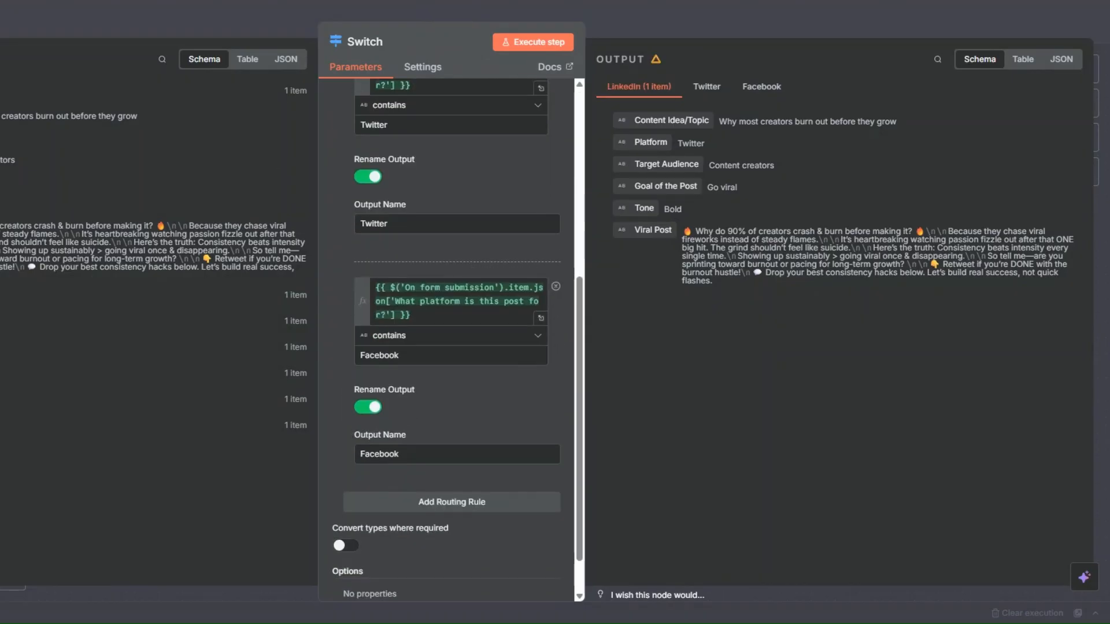
pyautogui.press('Escape')
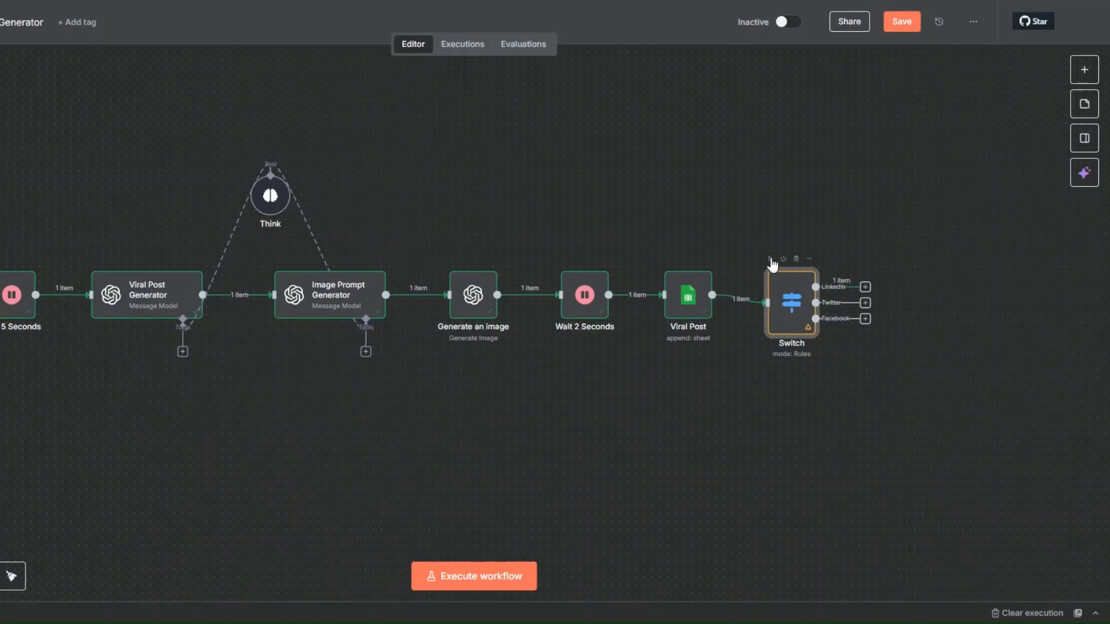
# Execute the Switch node again and move it slightly upward to line up with the Viral Post node
pyautogui.click(770, 259)
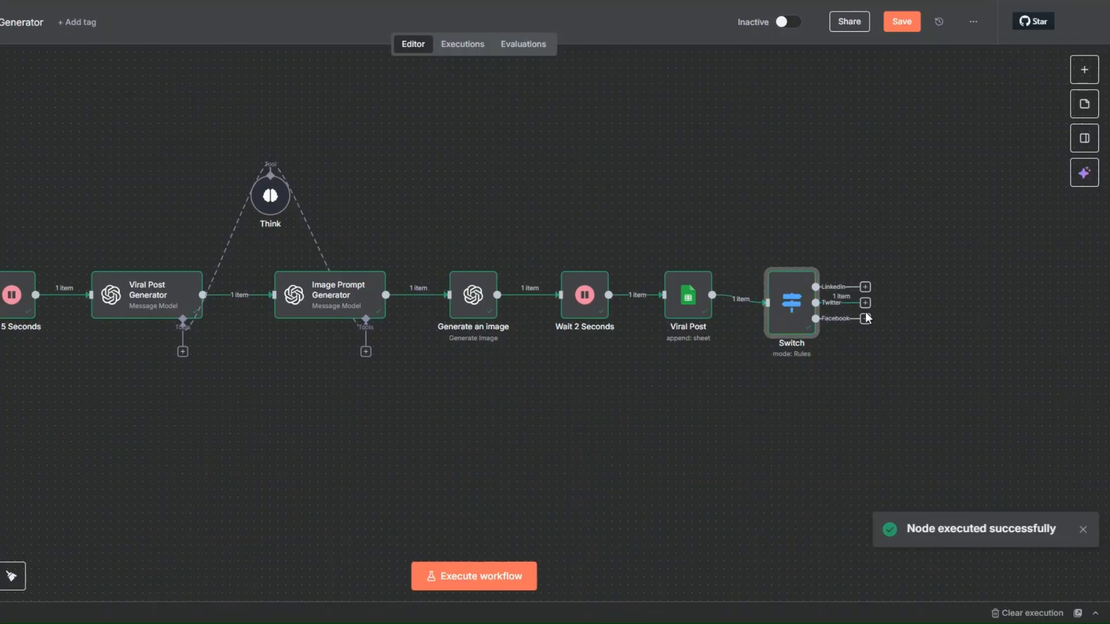
pyautogui.moveTo(805, 325); pyautogui.dragTo(803, 314)
pyautogui.click(882, 327)
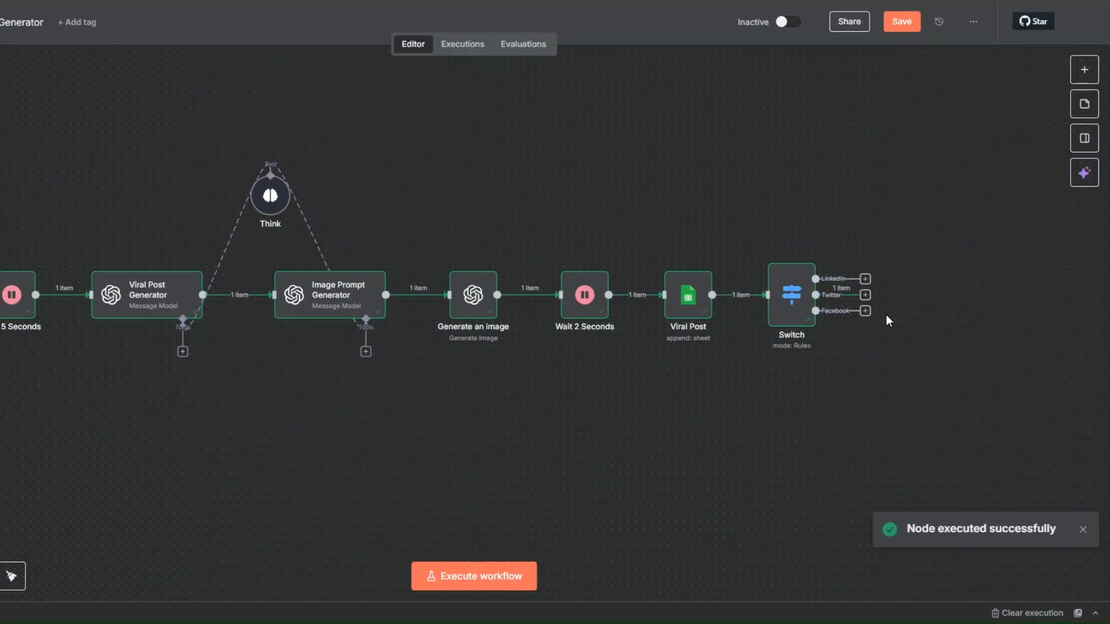
# Add an X (Formerly Twitter) Create Tweet node to the Switch node's Twitter output
pyautogui.click(865, 296)
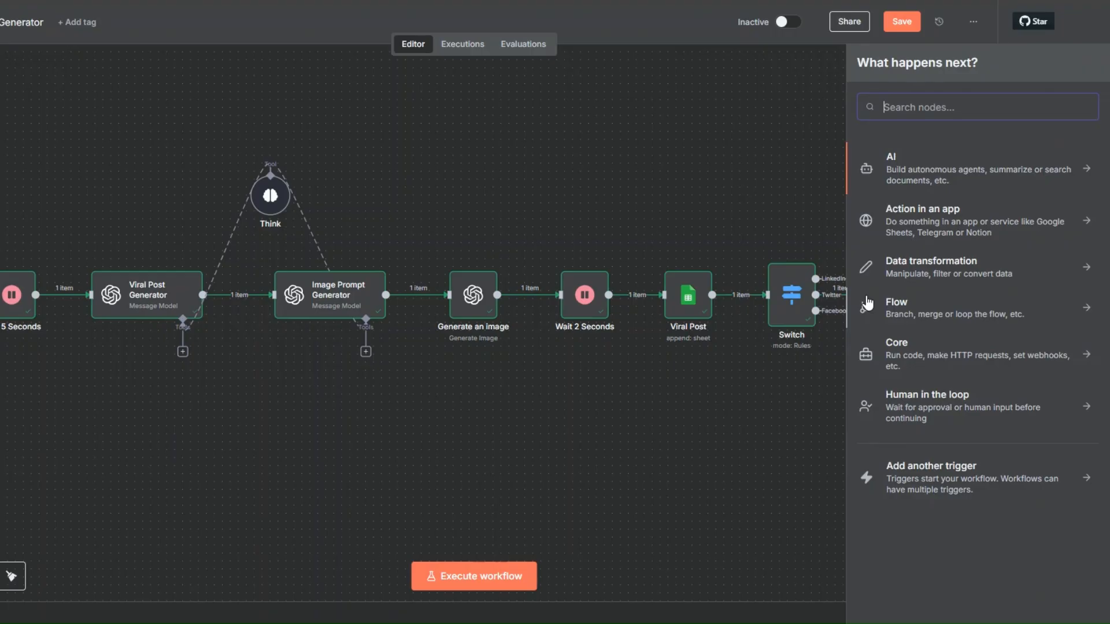
pyautogui.write('twi')
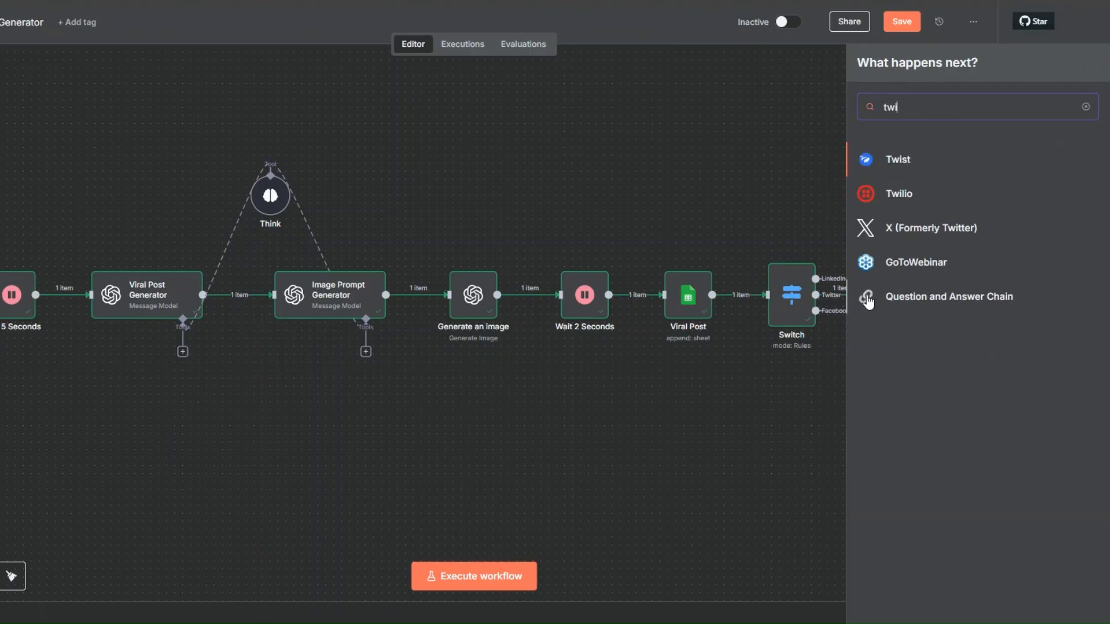
pyautogui.click(922, 228)
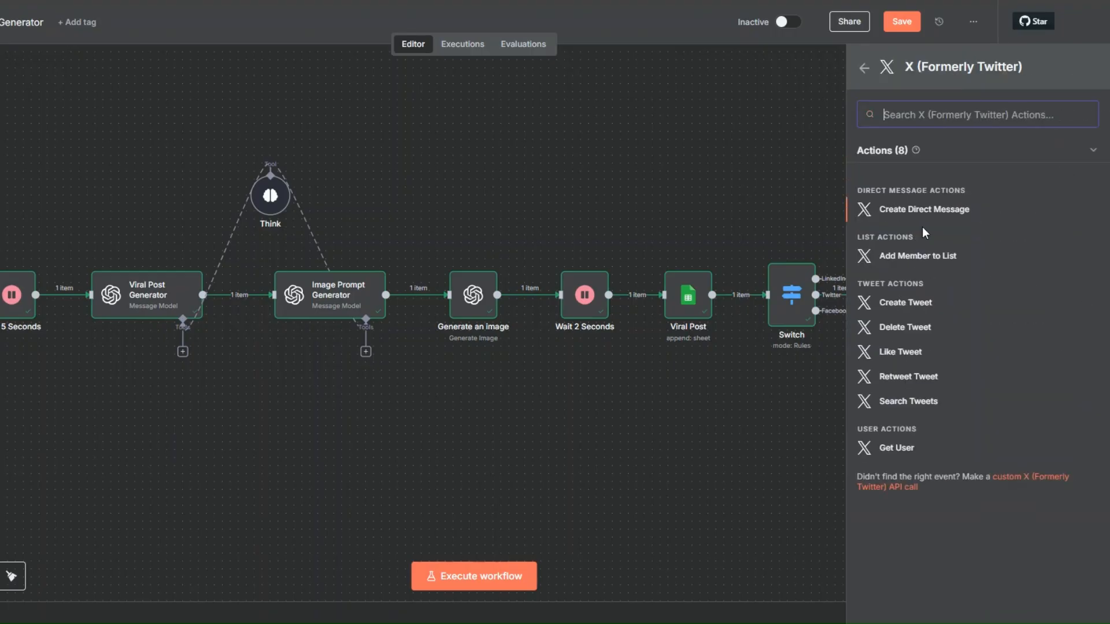
pyautogui.click(909, 302)
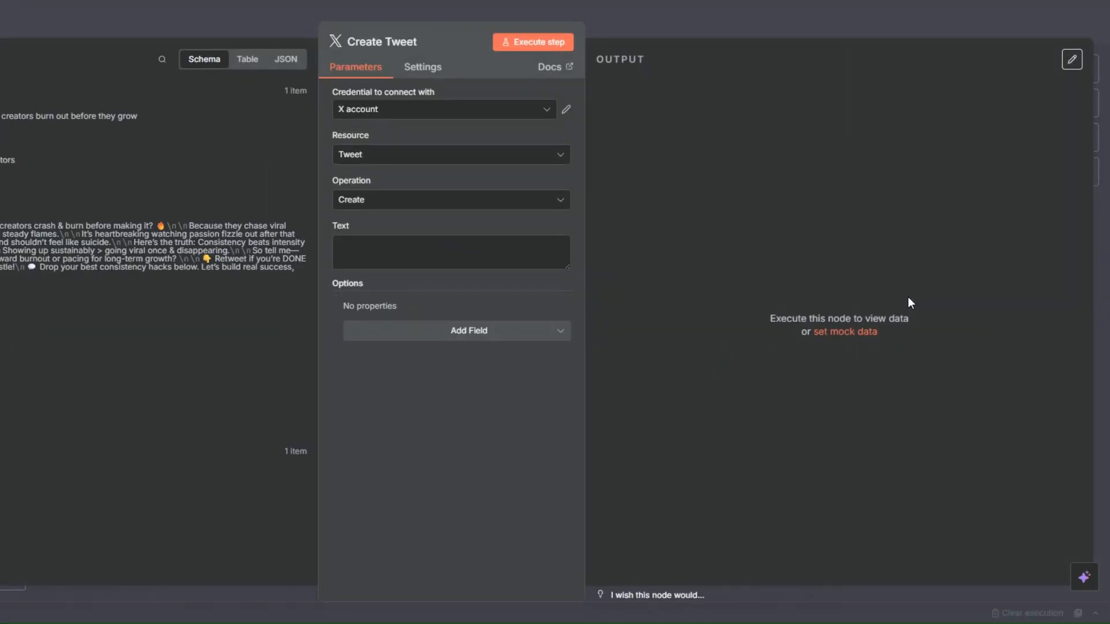
pyautogui.click(362, 110)
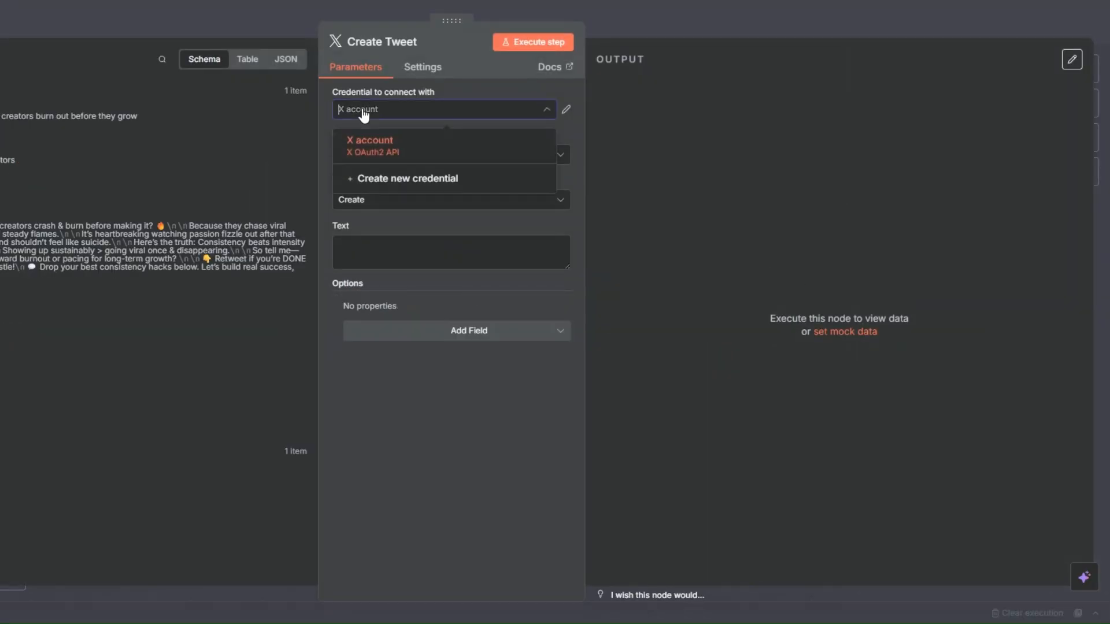
pyautogui.click(402, 179)
pyautogui.click(202, 321)
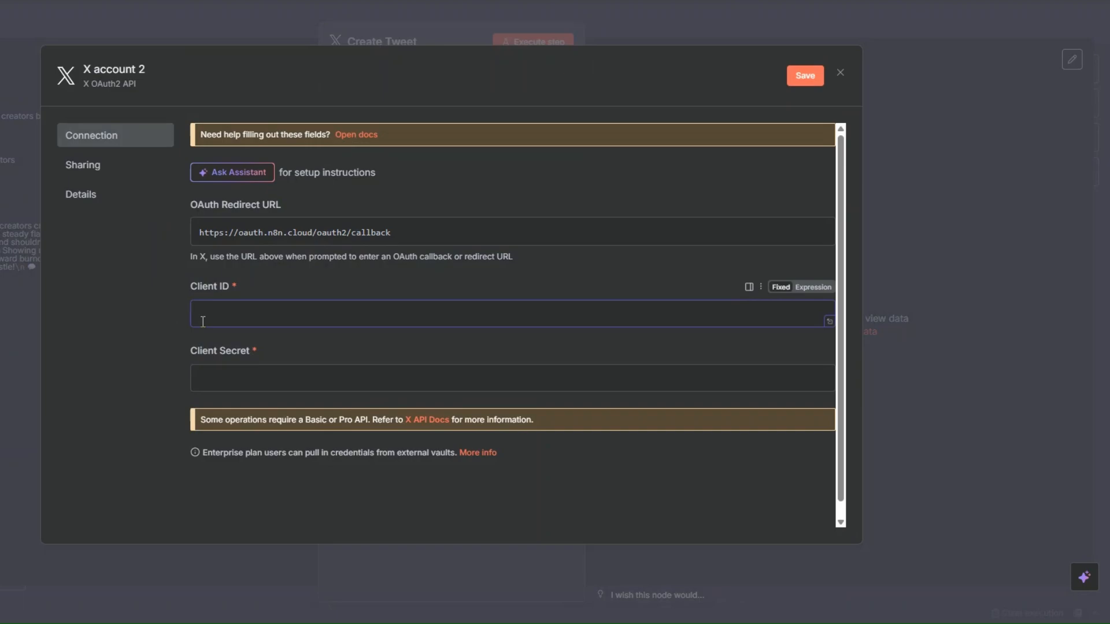
pyautogui.click(258, 381)
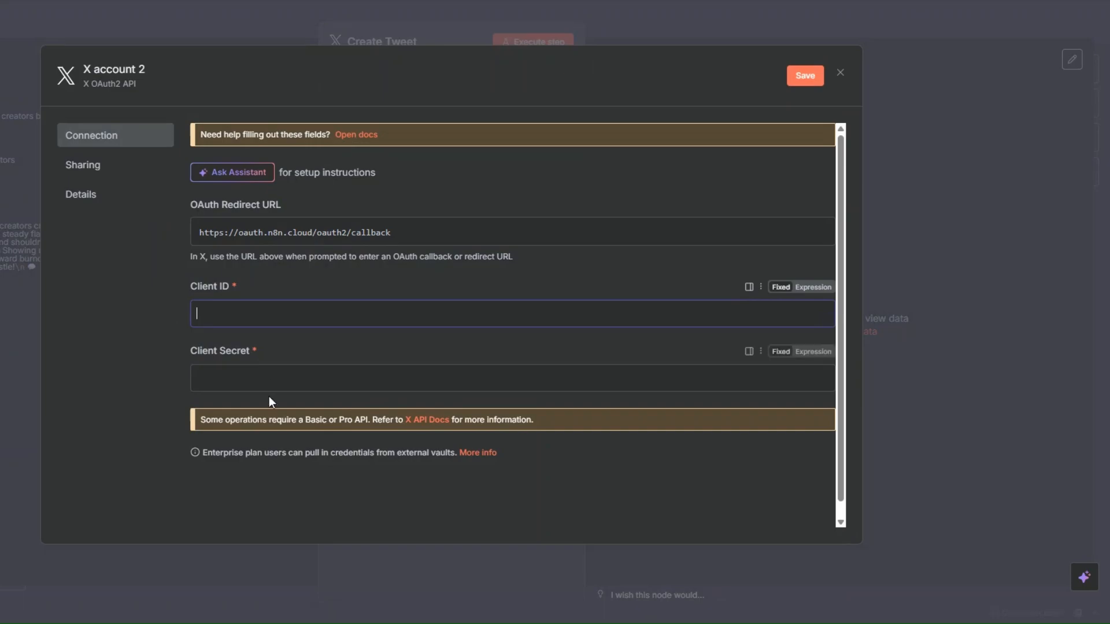
pyautogui.click(841, 73)
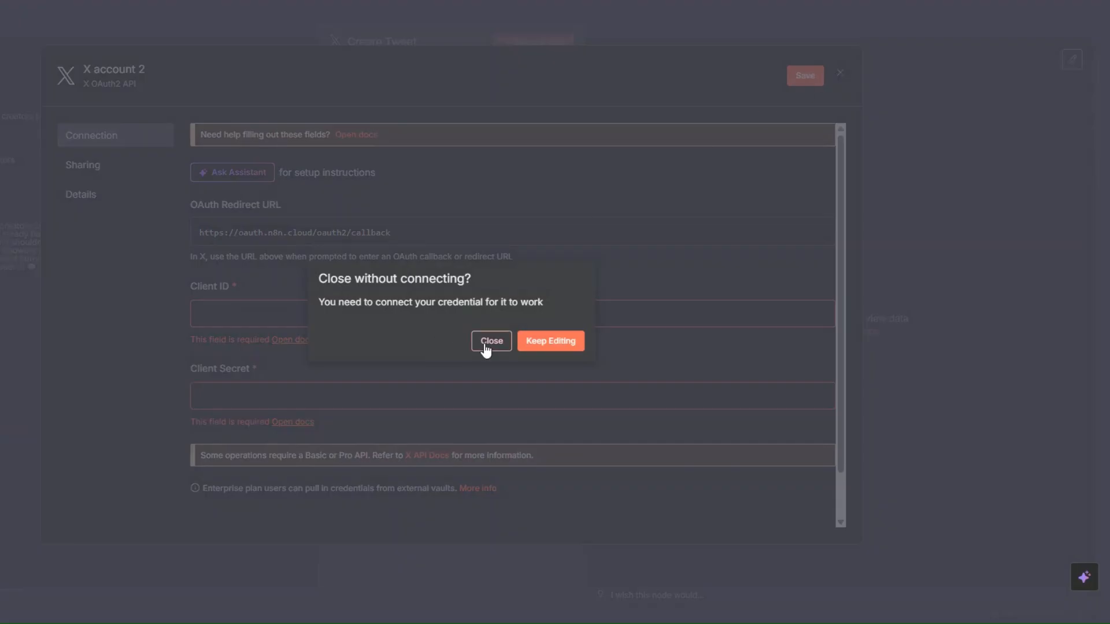
pyautogui.click(486, 346)
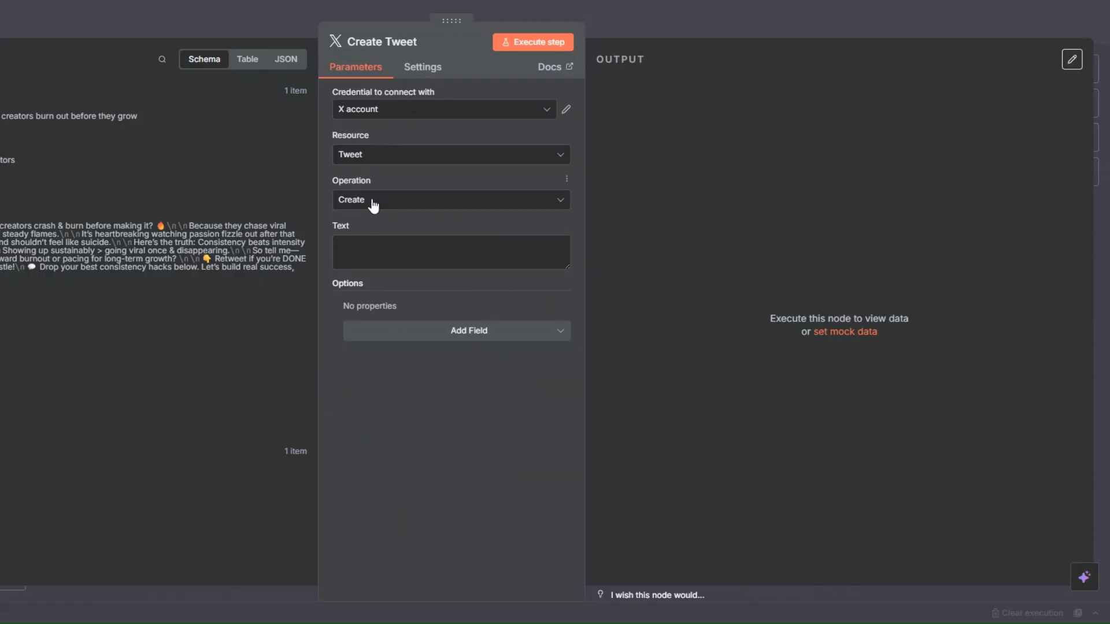
# Map the tweet's text to the Viral Post field from the Switch output and execute the Create Tweet node
pyautogui.click(393, 252)
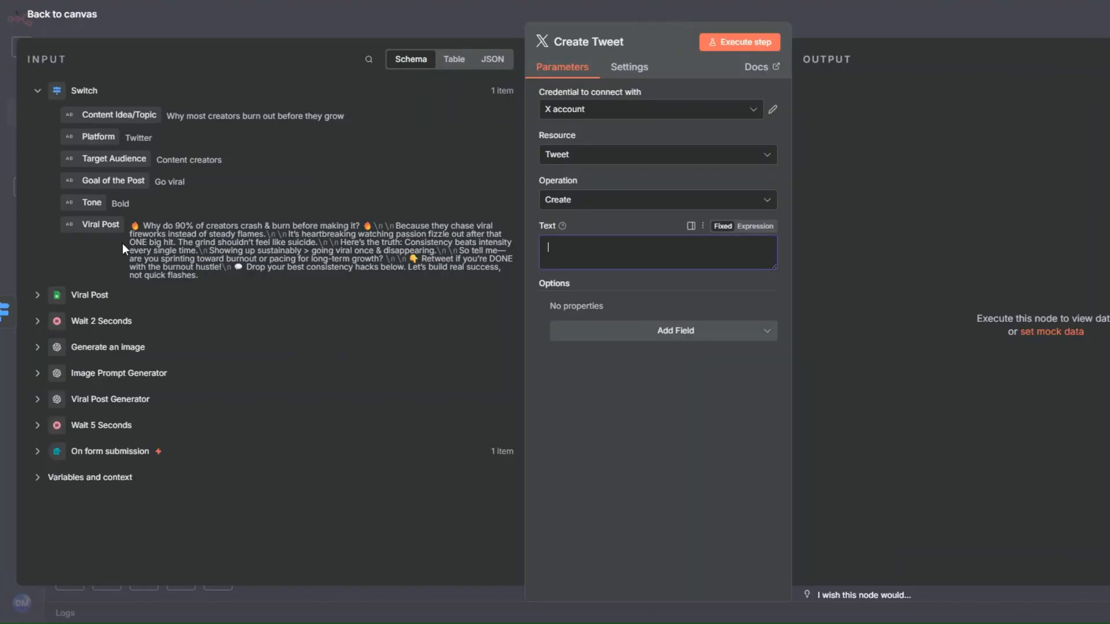
pyautogui.moveTo(107, 229); pyautogui.dragTo(572, 252)
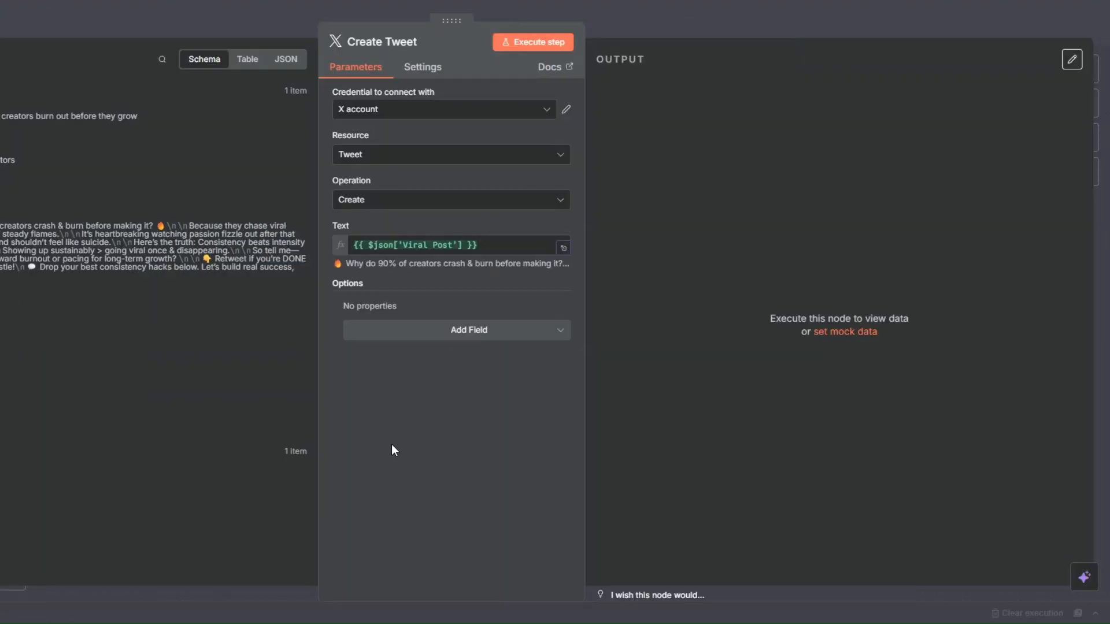
pyautogui.click(540, 45)
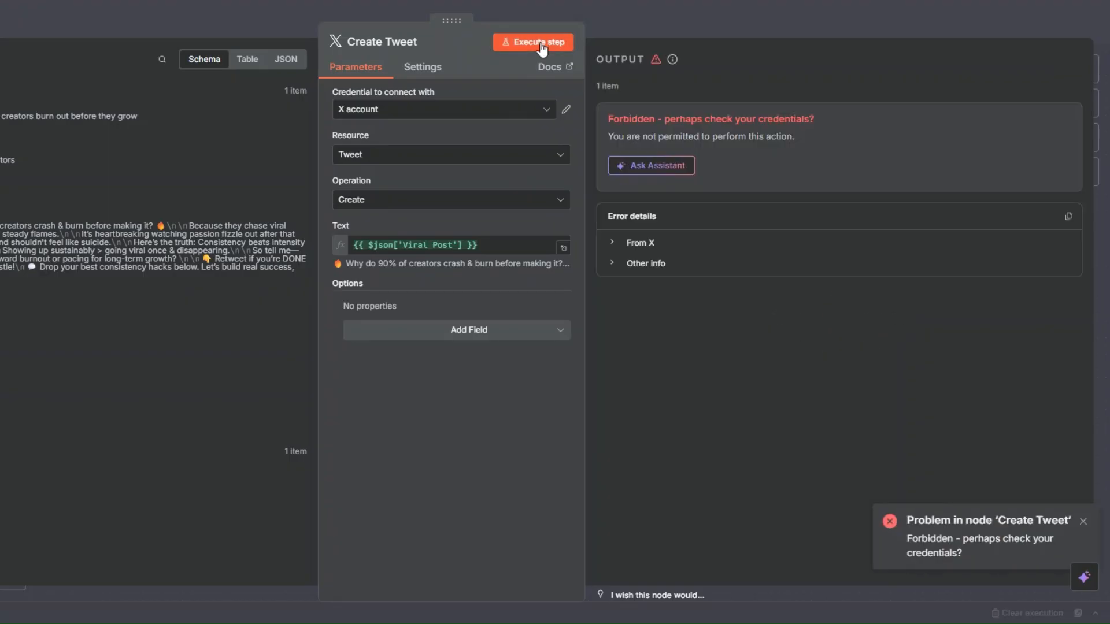
# Examine the Create Tweet error message and the Viral Post input text, then return to the canvas
pyautogui.click(650, 165)
pyautogui.moveTo(728, 121); pyautogui.dragTo(925, 118)
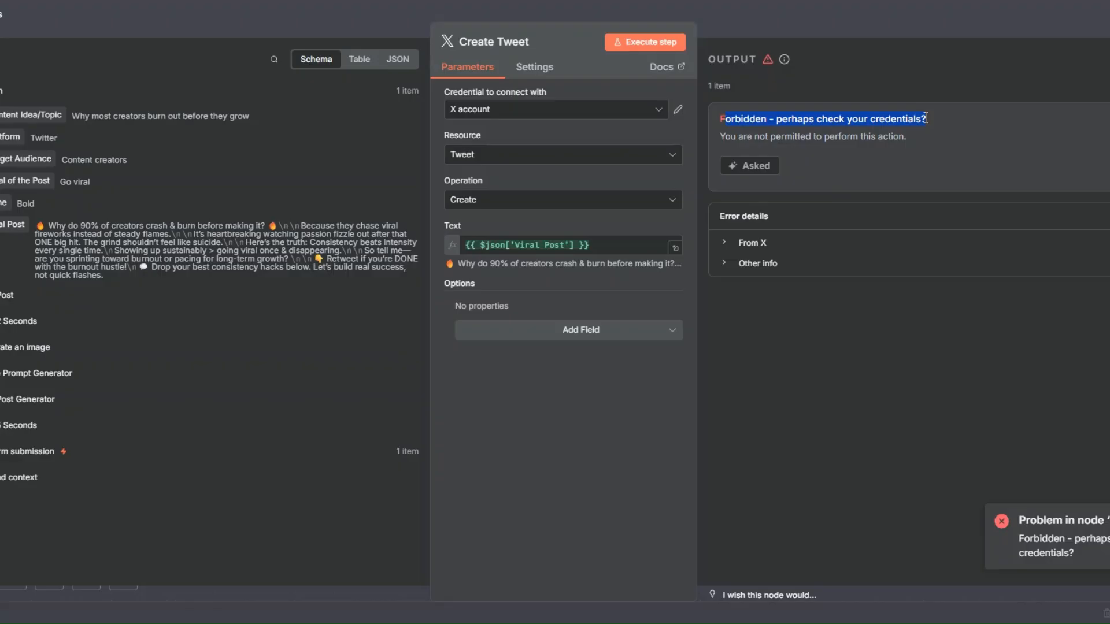
pyautogui.click(879, 147)
pyautogui.moveTo(40, 221); pyautogui.dragTo(122, 279)
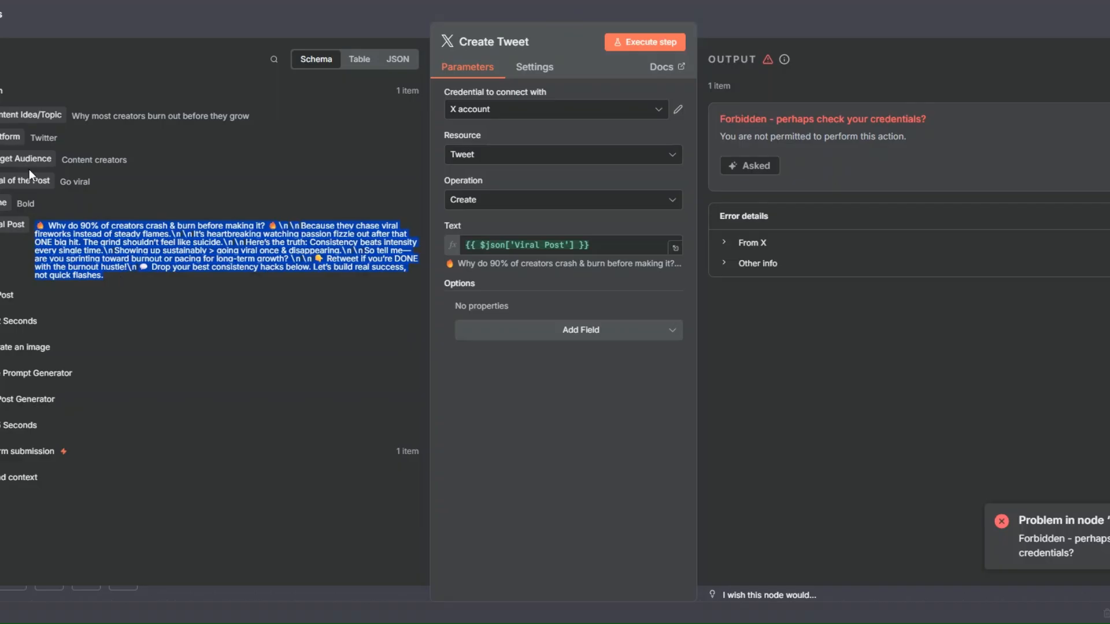
pyautogui.press('Escape')
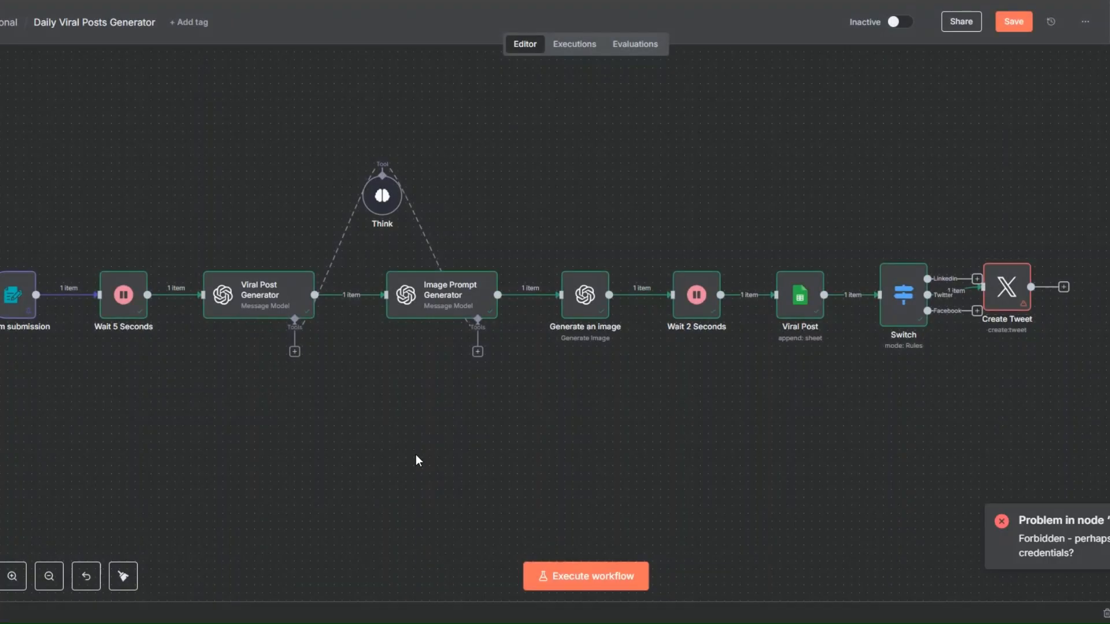
# Add a rule to the Viral Post Generator's user prompt that Twitter posts must be LESS than 200 characters with no exceptions, and save
pyautogui.rightClick(249, 305)
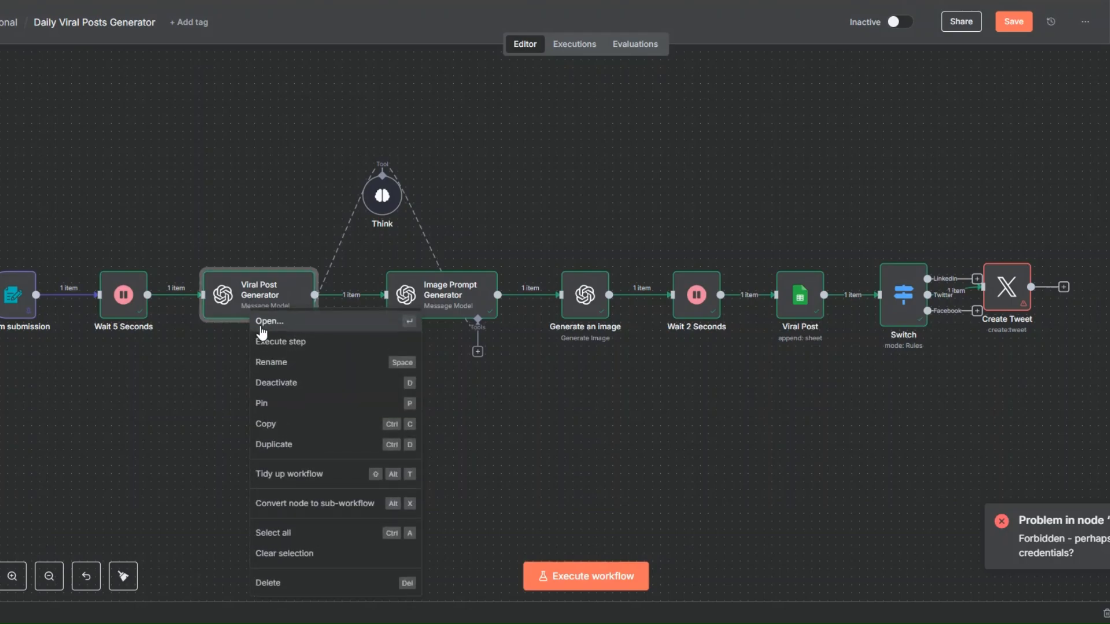
pyautogui.press('Return')
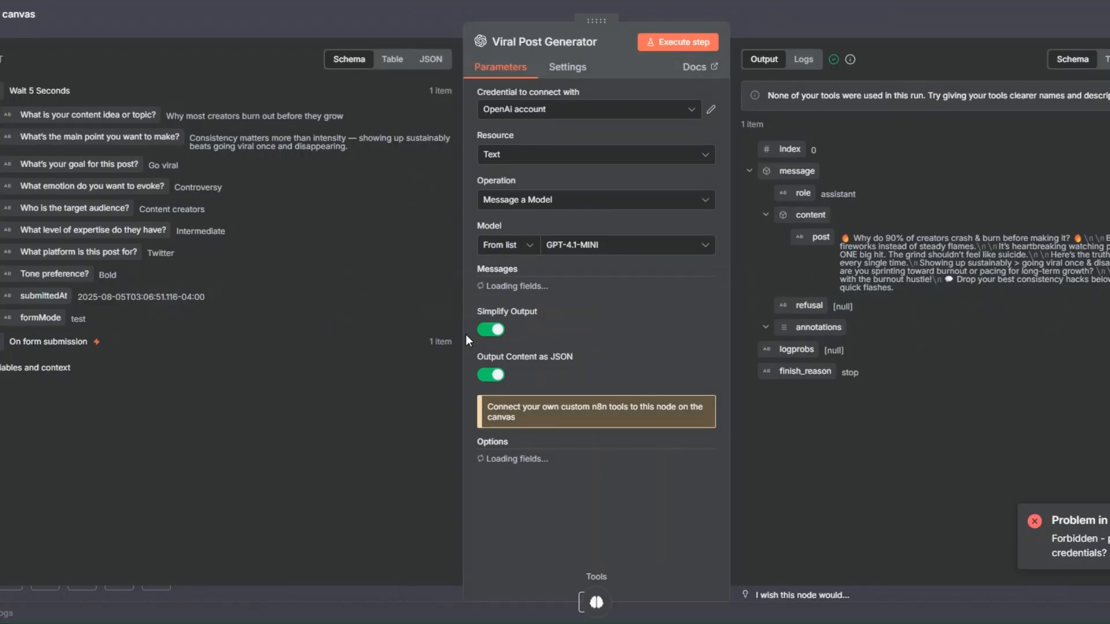
pyautogui.scroll(-3, 687, 346)
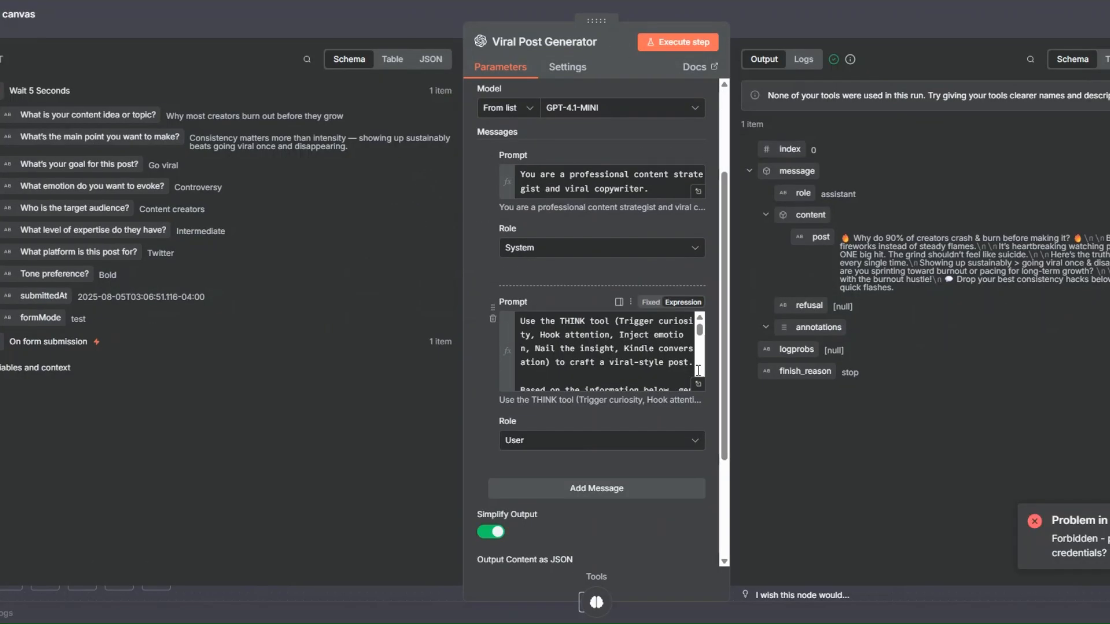
pyautogui.click(648, 355)
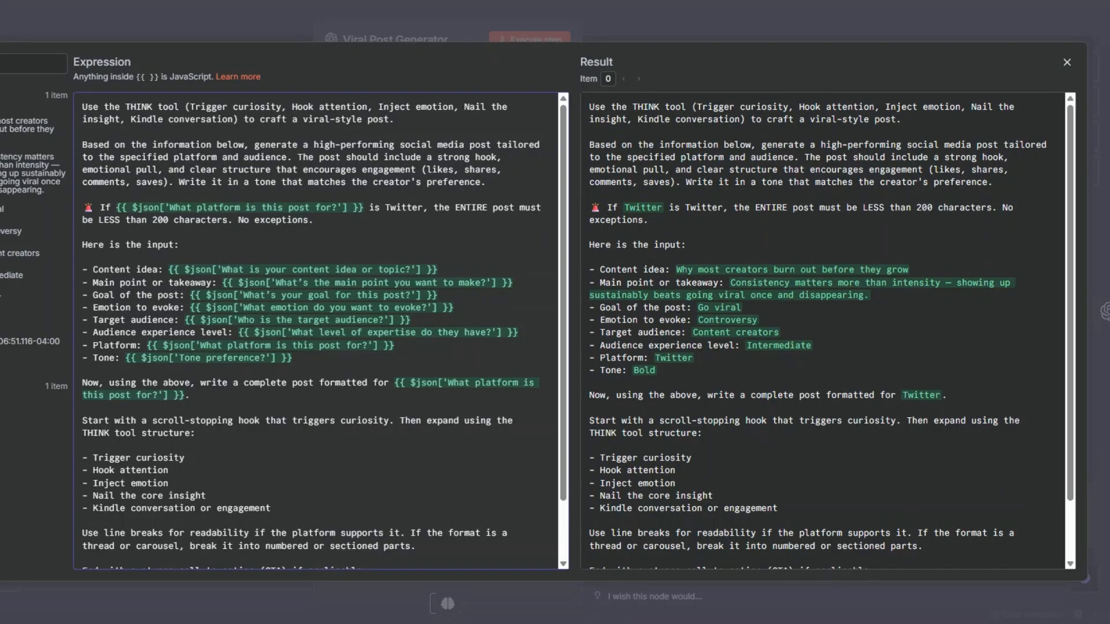
pyautogui.press('Escape')
pyautogui.press('Escape')
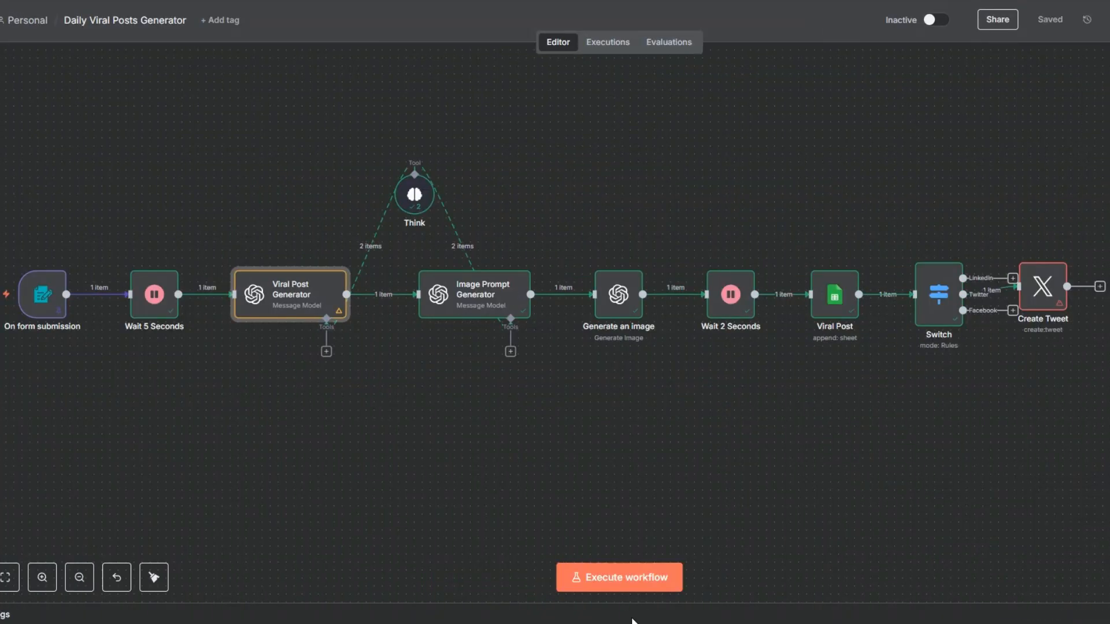
# Execute the whole workflow and compare the Create Tweet node's Viral Post input with its output text
pyautogui.click(601, 578)
pyautogui.moveTo(447, 423); pyautogui.dragTo(471, 429)
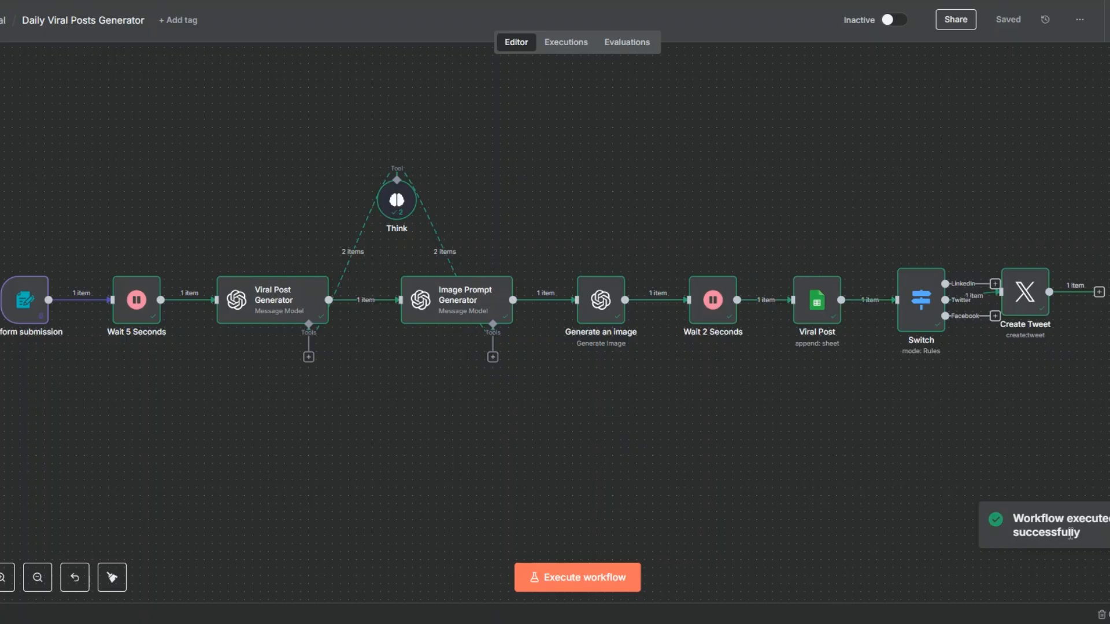
pyautogui.rightClick(1024, 327)
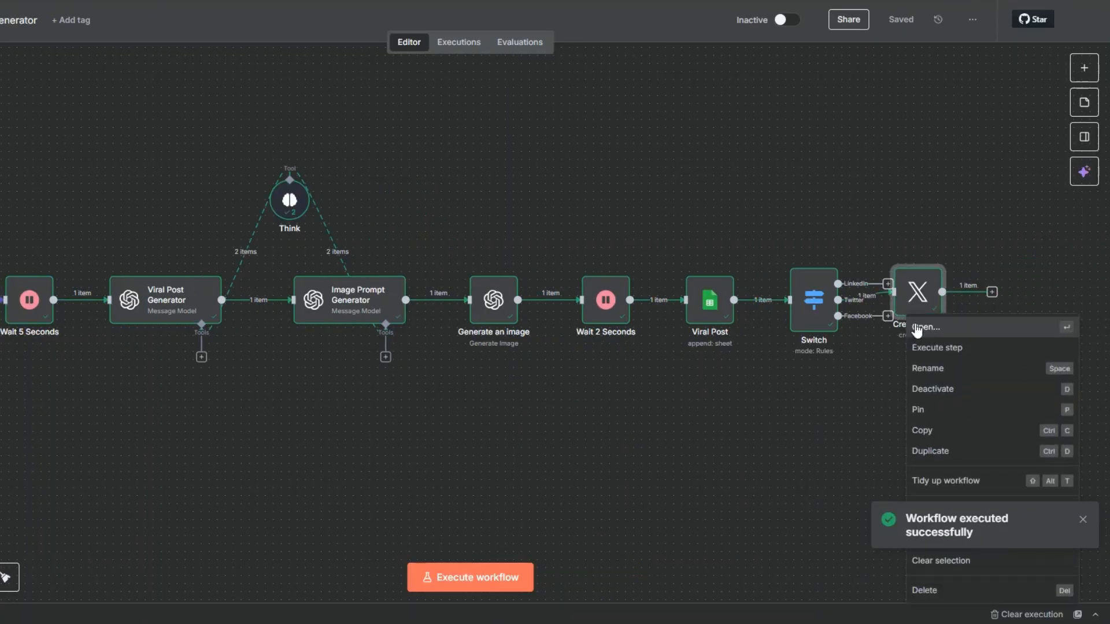
pyautogui.click(916, 327)
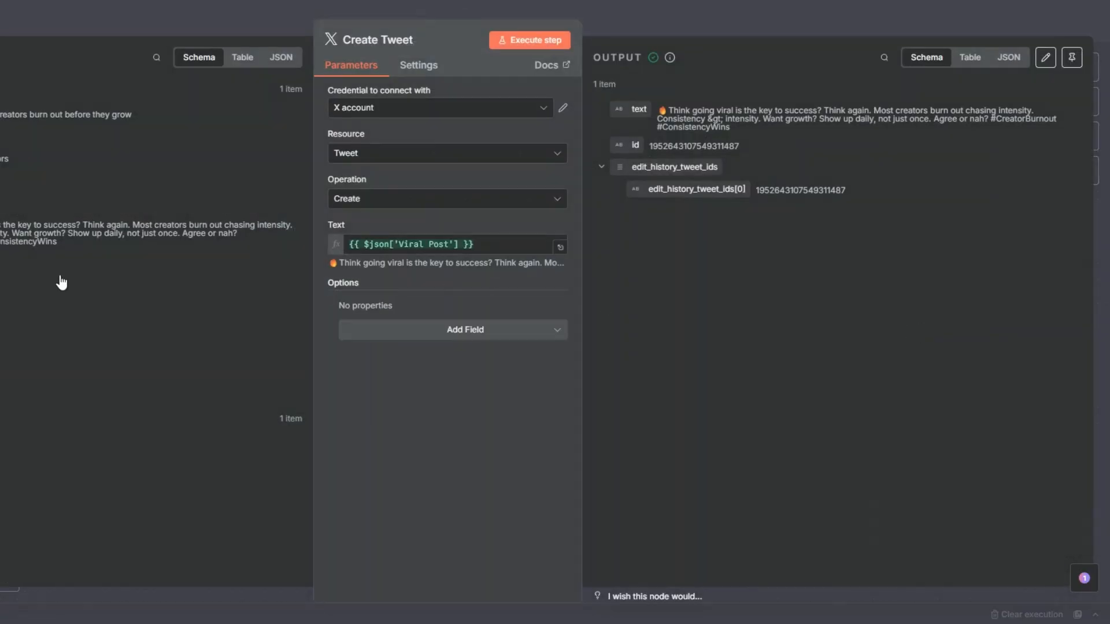
pyautogui.moveTo(0, 225); pyautogui.dragTo(178, 311)
pyautogui.click(729, 119)
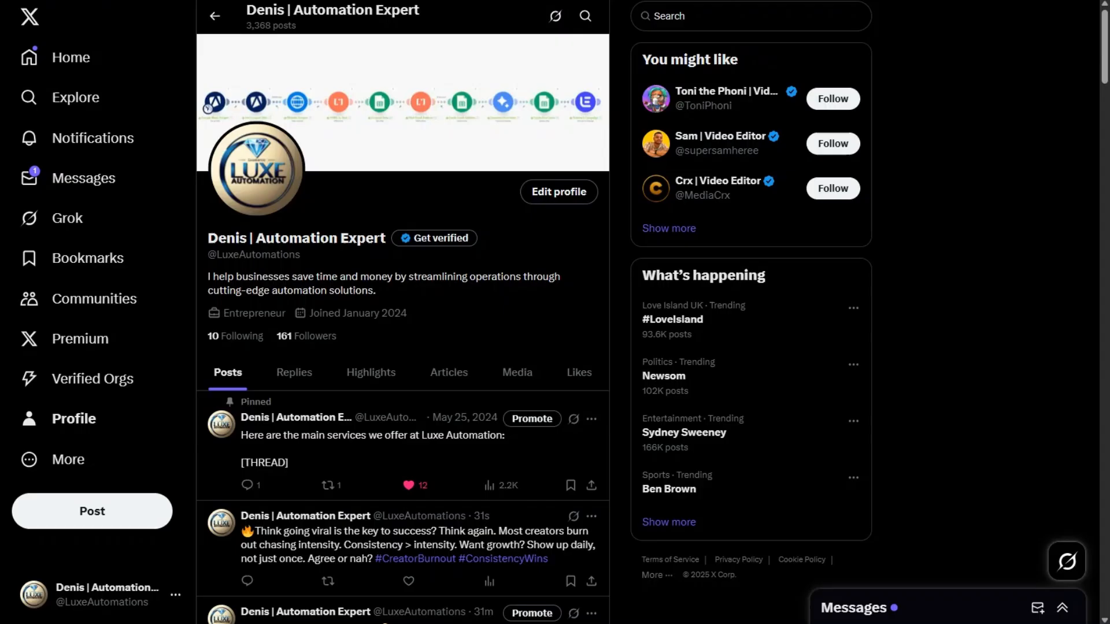
# Check the newly published post on the X profile and return to the n8n workflow canvas
pyautogui.scroll(-4, 389, 422)
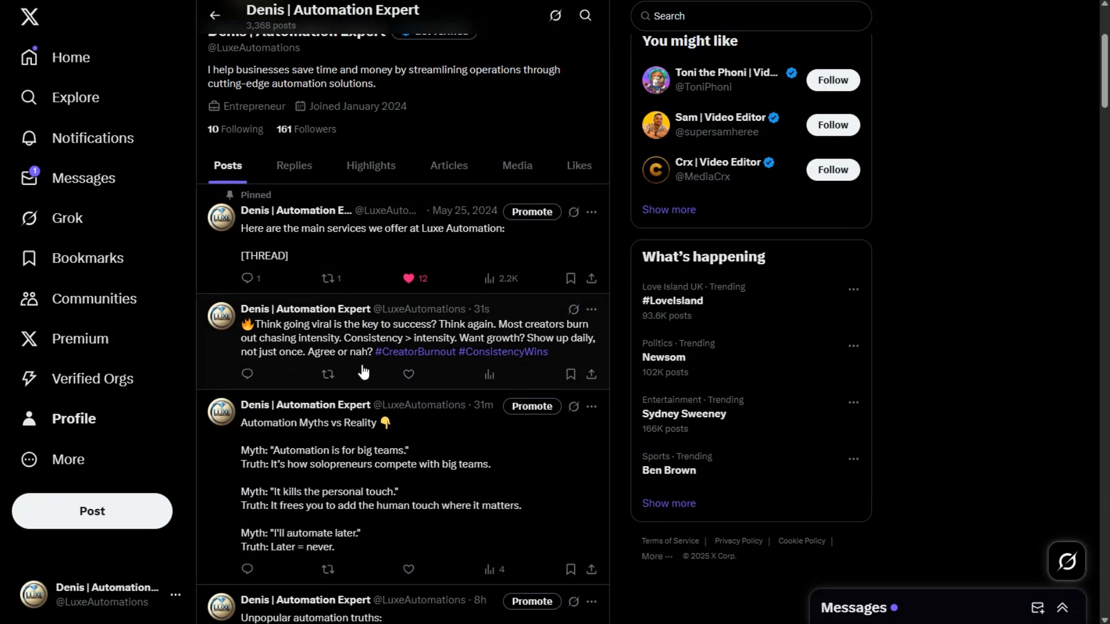
pyautogui.click(363, 370)
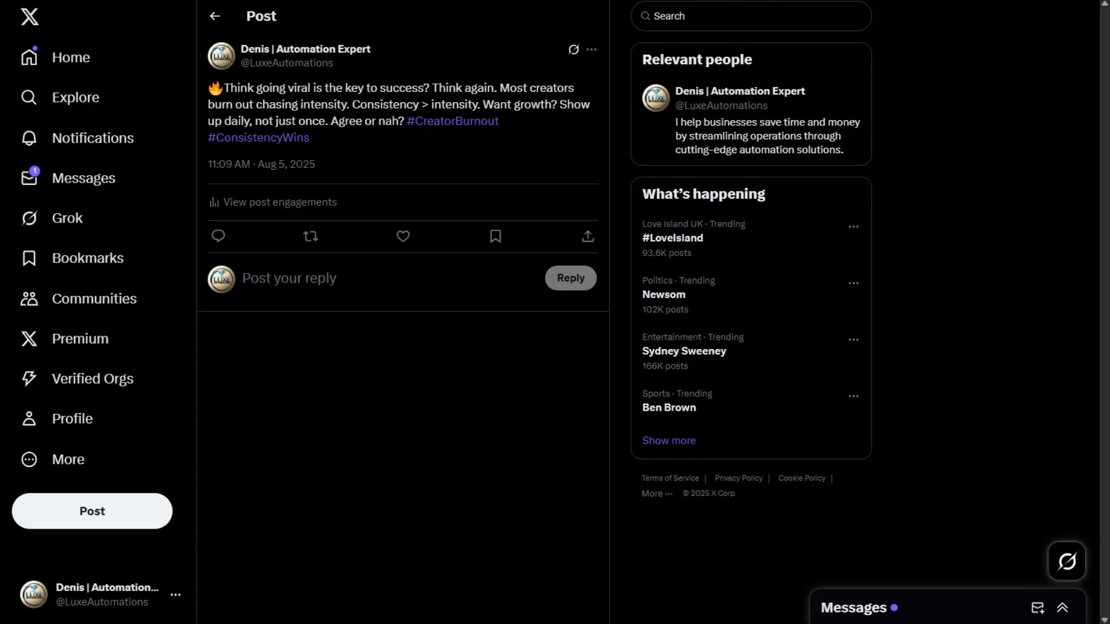
pyautogui.click(215, 18)
pyautogui.scroll(-5, 352, 324)
pyautogui.scroll(5, 352, 347)
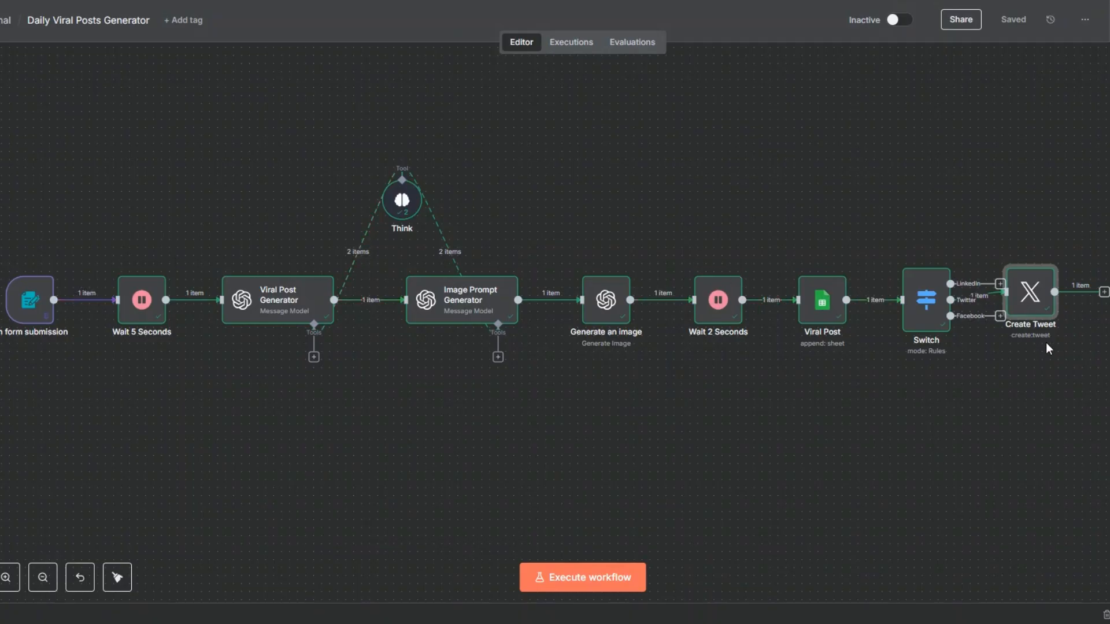
# Move the Create Tweet node in line with the Switch's Twitter output and add a LinkedIn Create a post node to the LinkedIn output
pyautogui.click(799, 441)
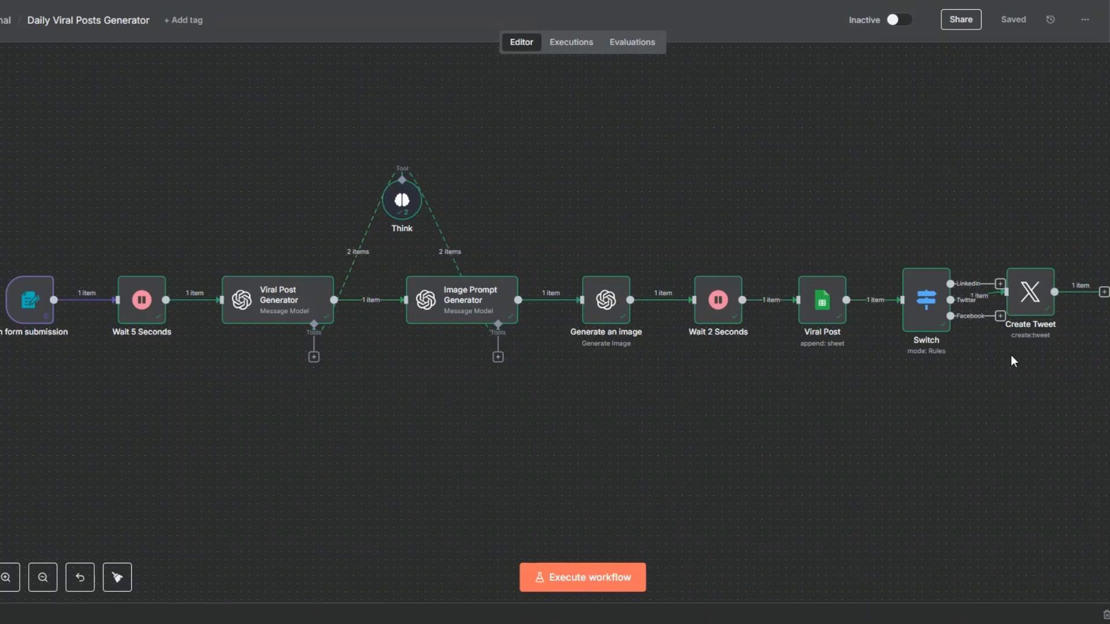
pyautogui.moveTo(1032, 306); pyautogui.dragTo(1060, 304)
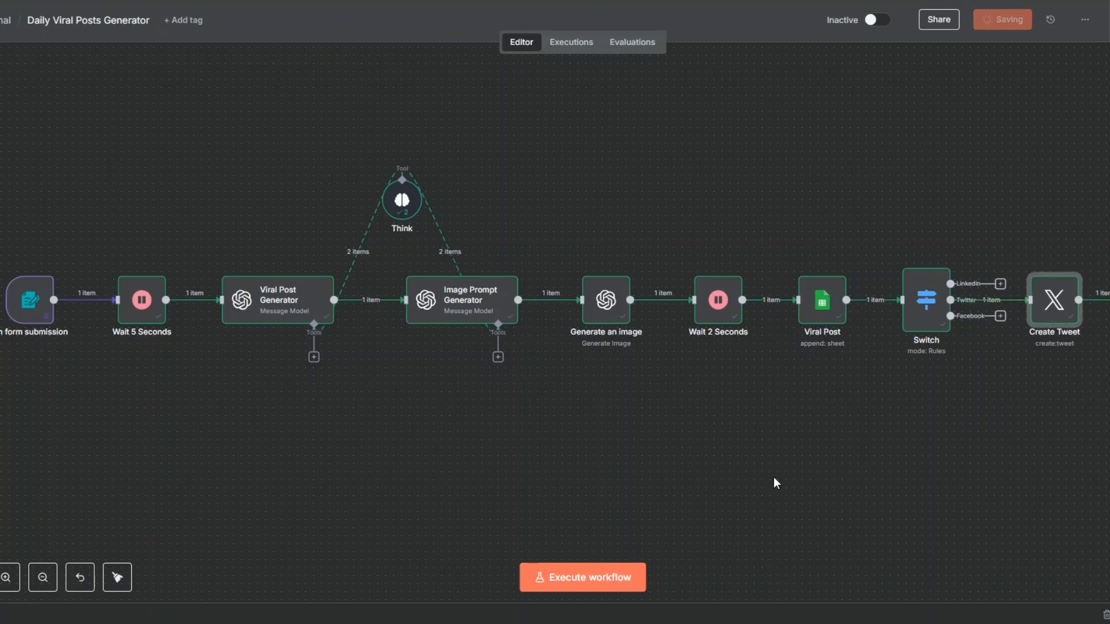
pyautogui.click(1000, 284)
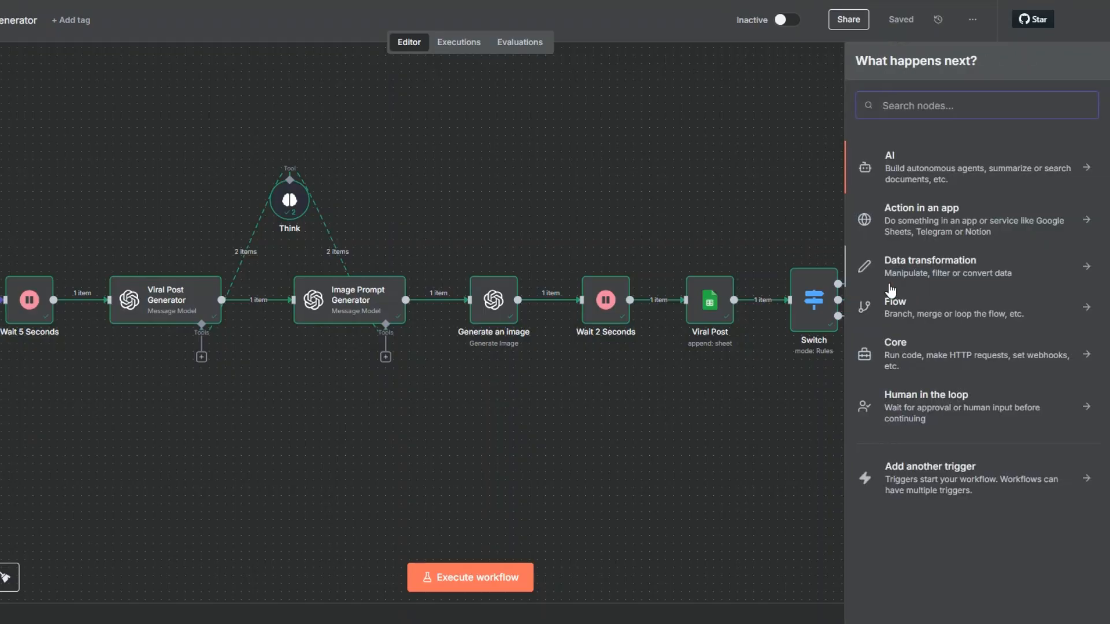
pyautogui.write('linked')
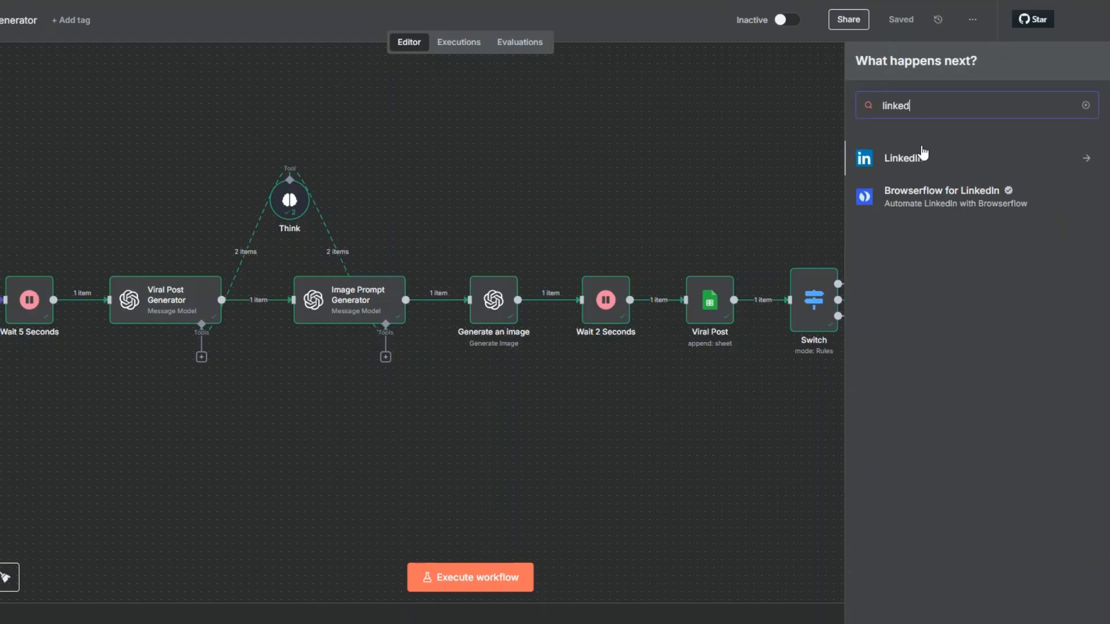
pyautogui.click(923, 155)
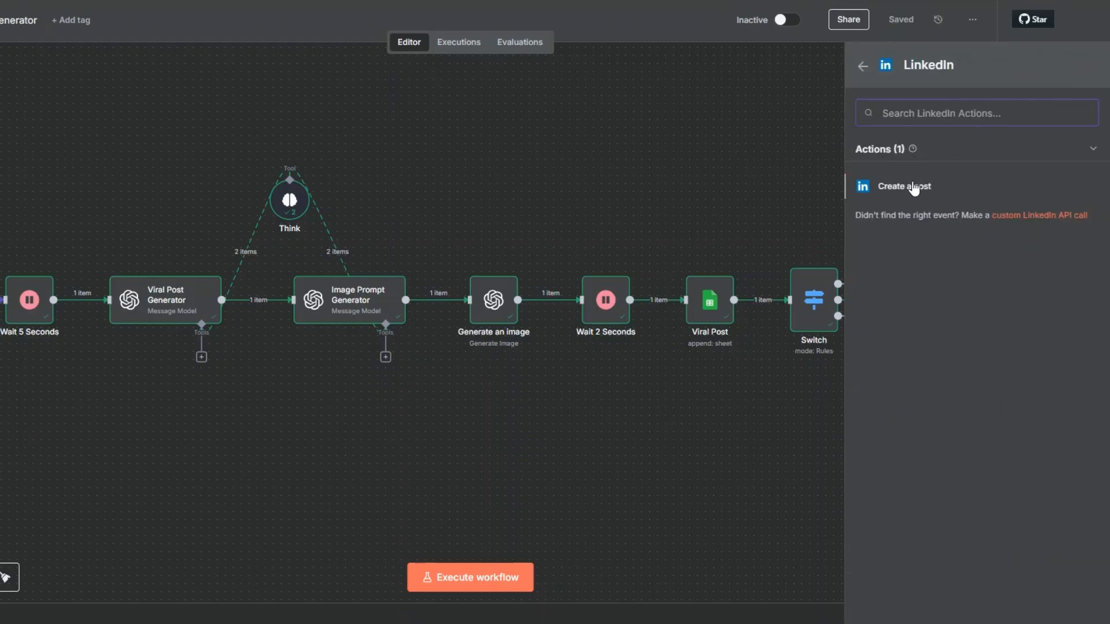
pyautogui.click(912, 186)
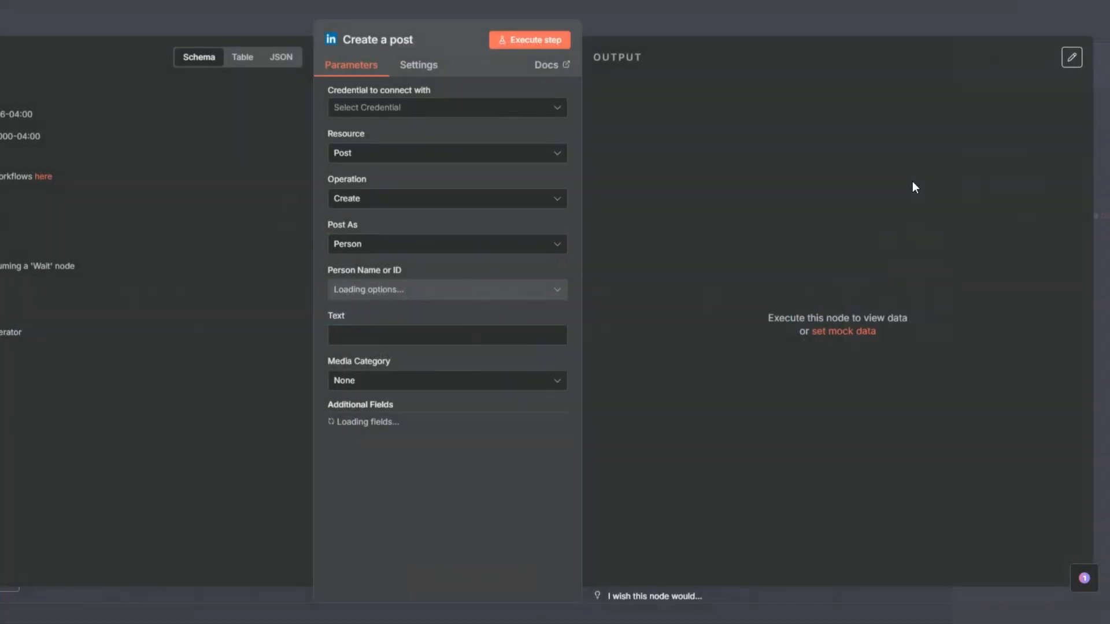
# View the connection settings for a new LinkedIn credential and close them without connecting an account
pyautogui.click(352, 107)
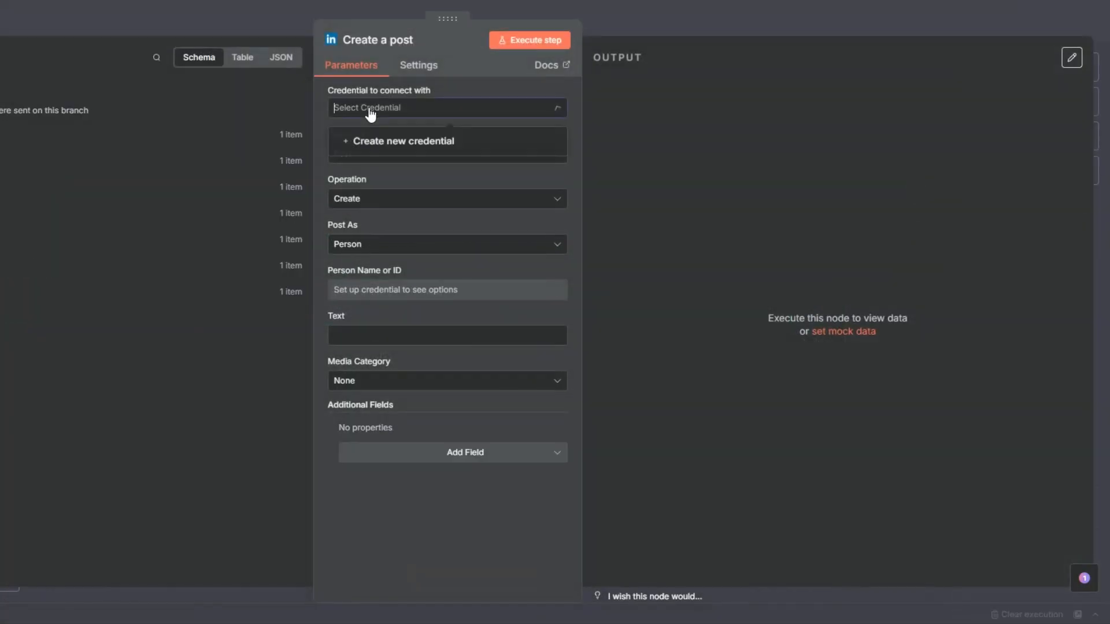
pyautogui.click(376, 144)
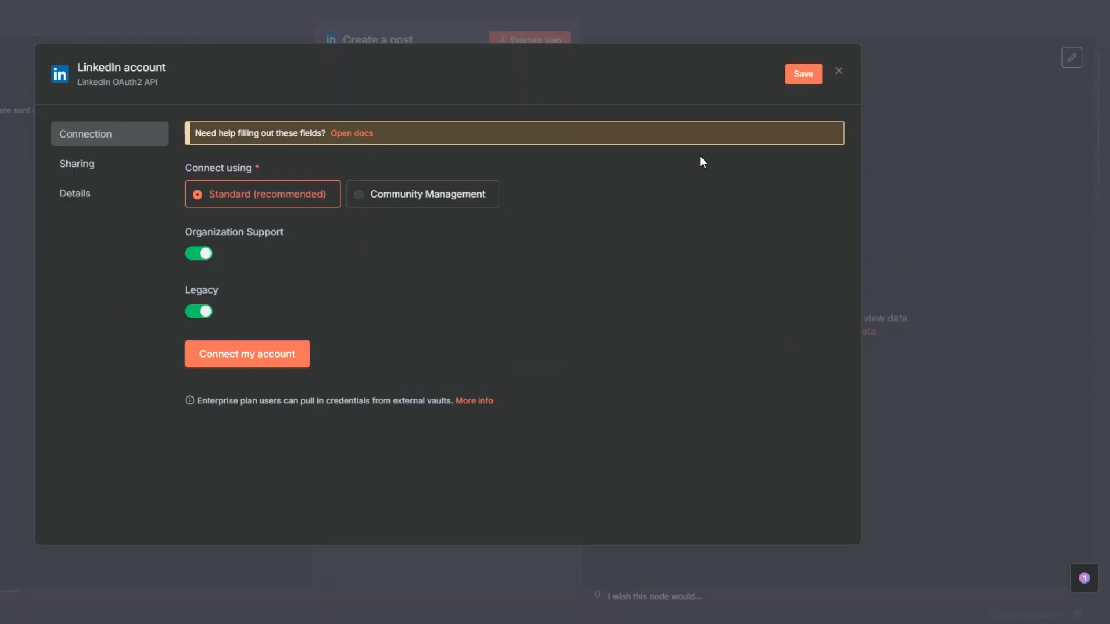
pyautogui.click(838, 71)
# Map the LinkedIn post's text to the message content from the Image Prompt Generator node
pyautogui.click(487, 339)
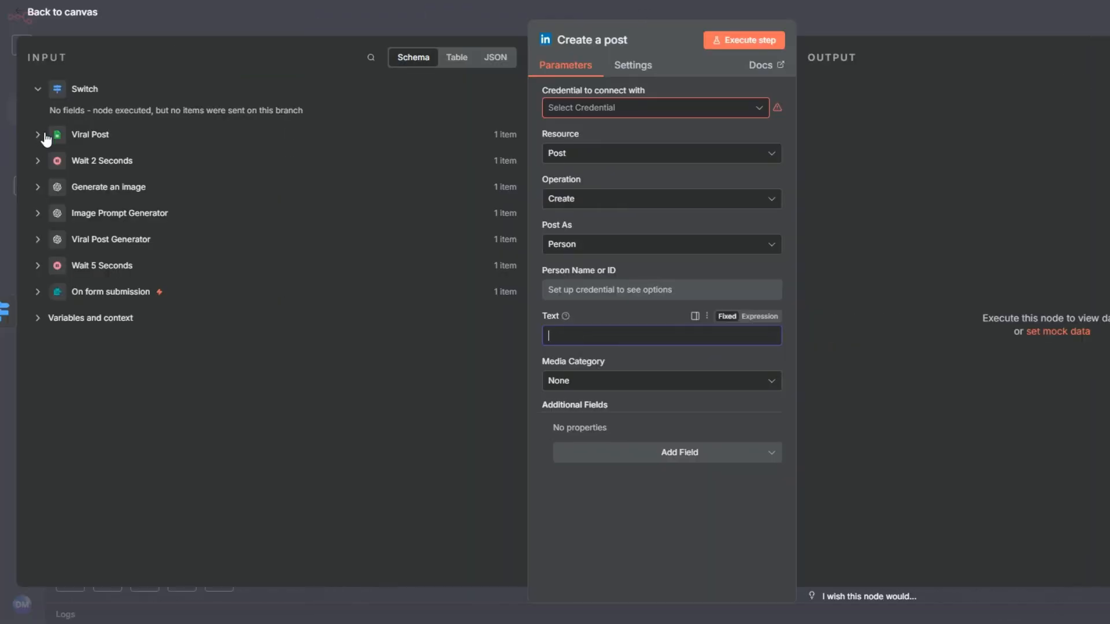
pyautogui.click(38, 213)
pyautogui.moveTo(114, 304); pyautogui.dragTo(607, 364)
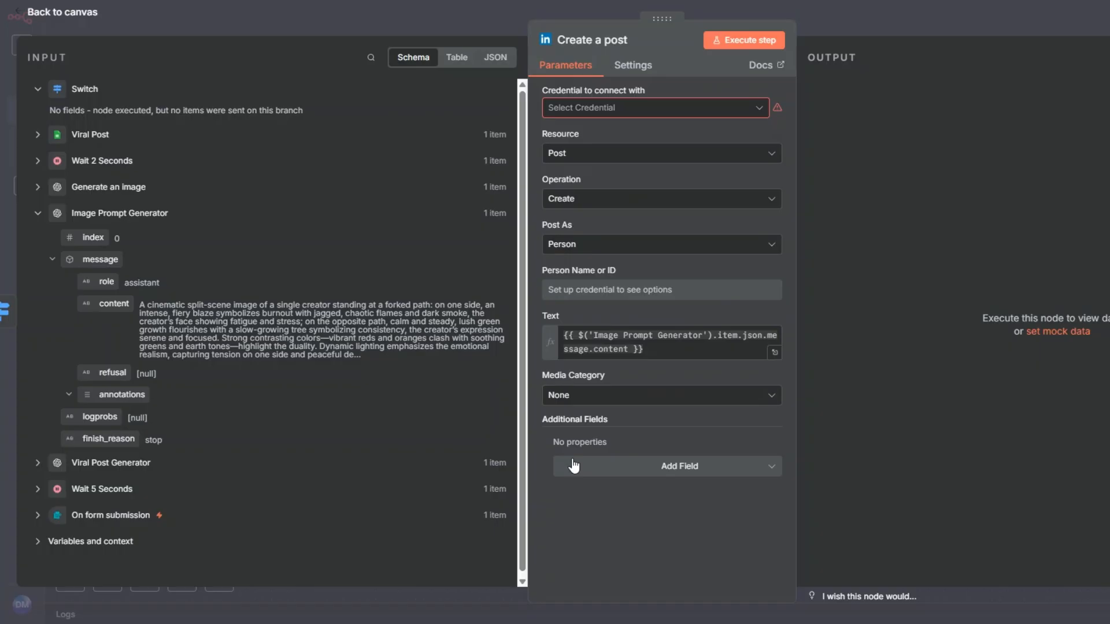
# Set the LinkedIn post's media category to Image, review the Generate an image output fields, and return to the canvas
pyautogui.click(572, 395)
pyautogui.click(577, 514)
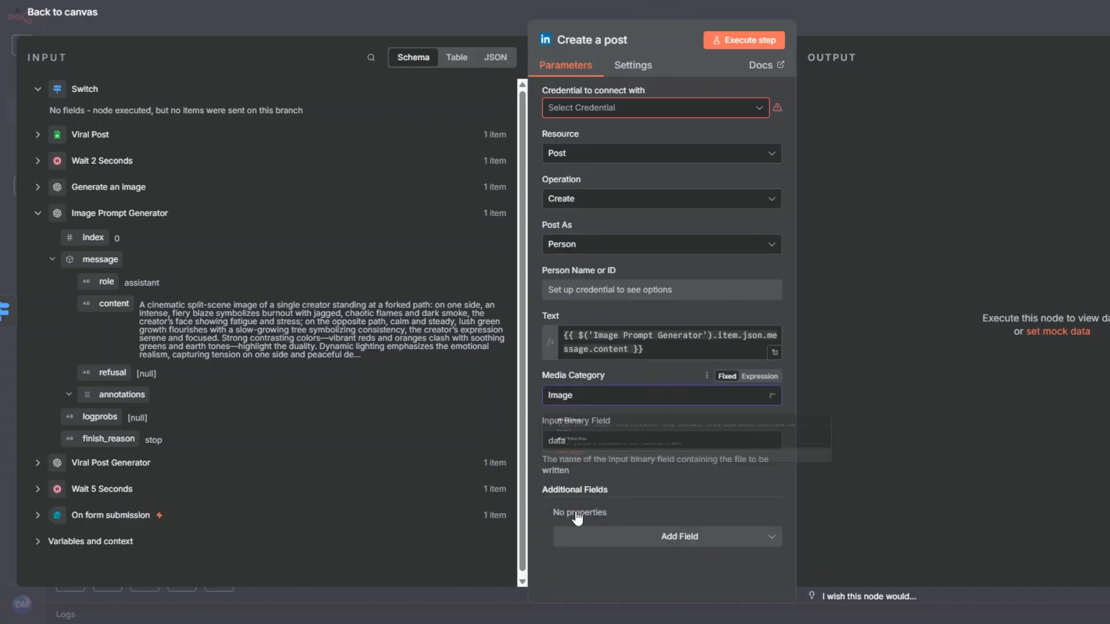
pyautogui.click(577, 443)
pyautogui.click(41, 216)
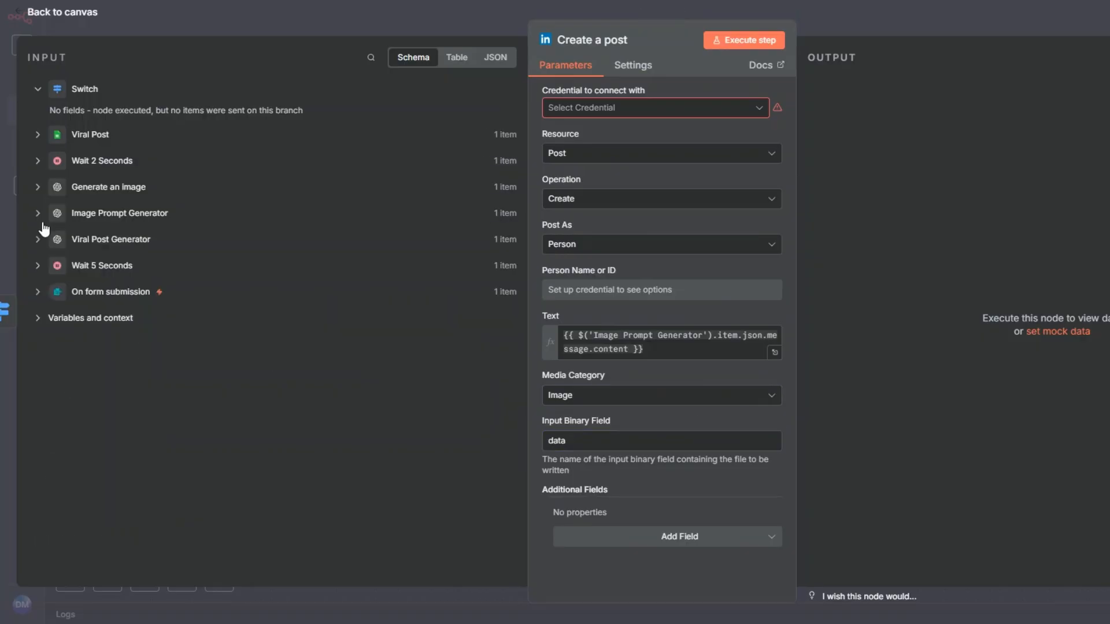
pyautogui.click(38, 188)
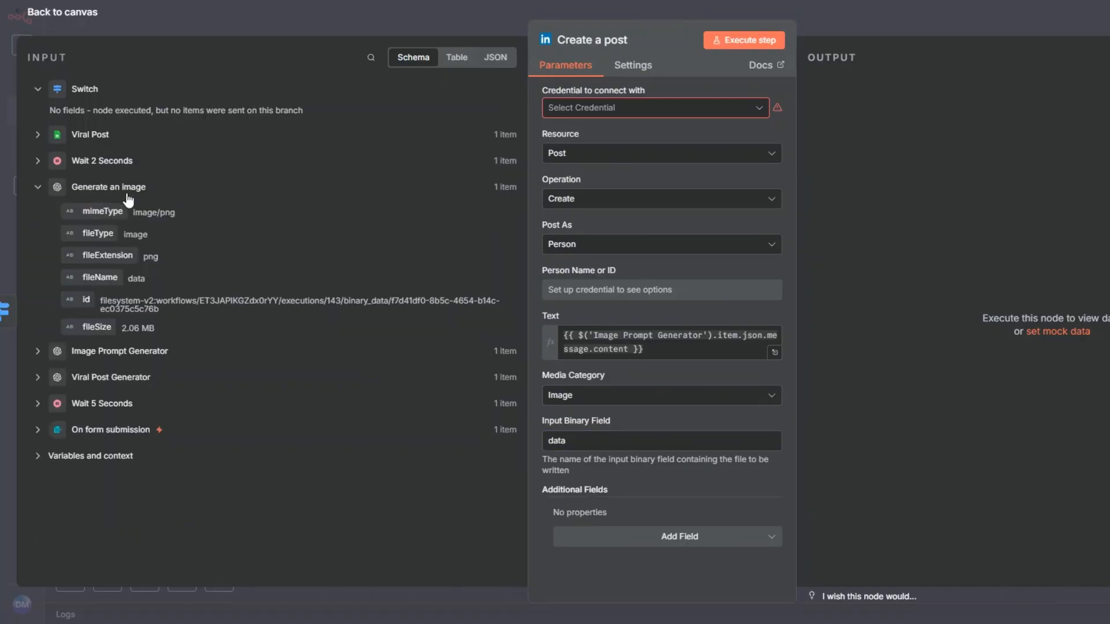
pyautogui.press('Escape')
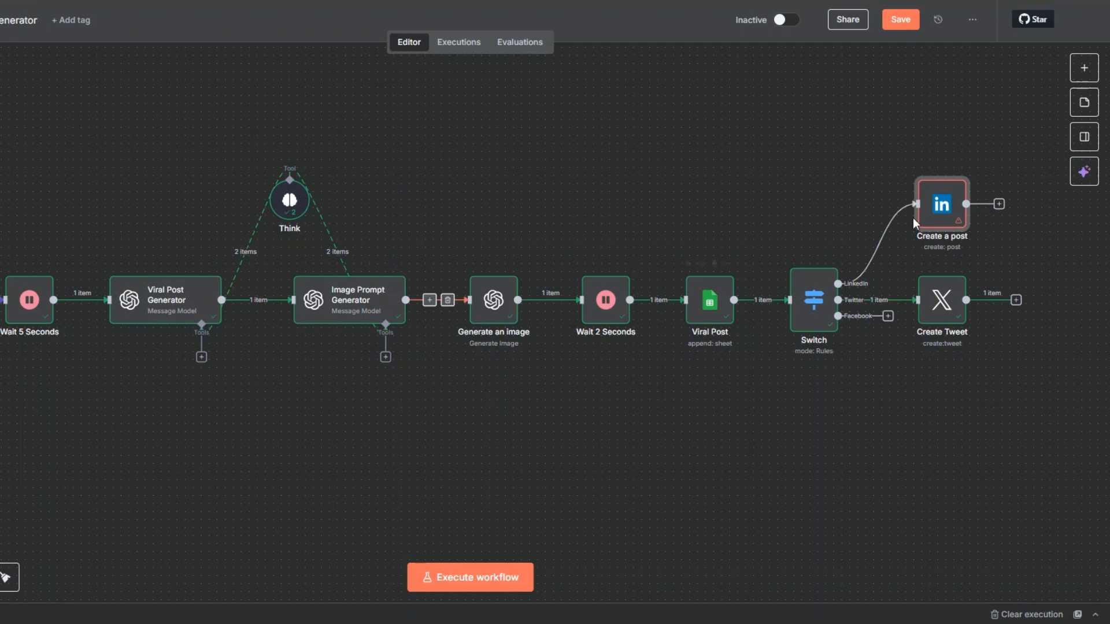
# Add a Facebook Graph API node to the Switch's Facebook output and place it below the Create Tweet node
pyautogui.click(886, 316)
pyautogui.write('face')
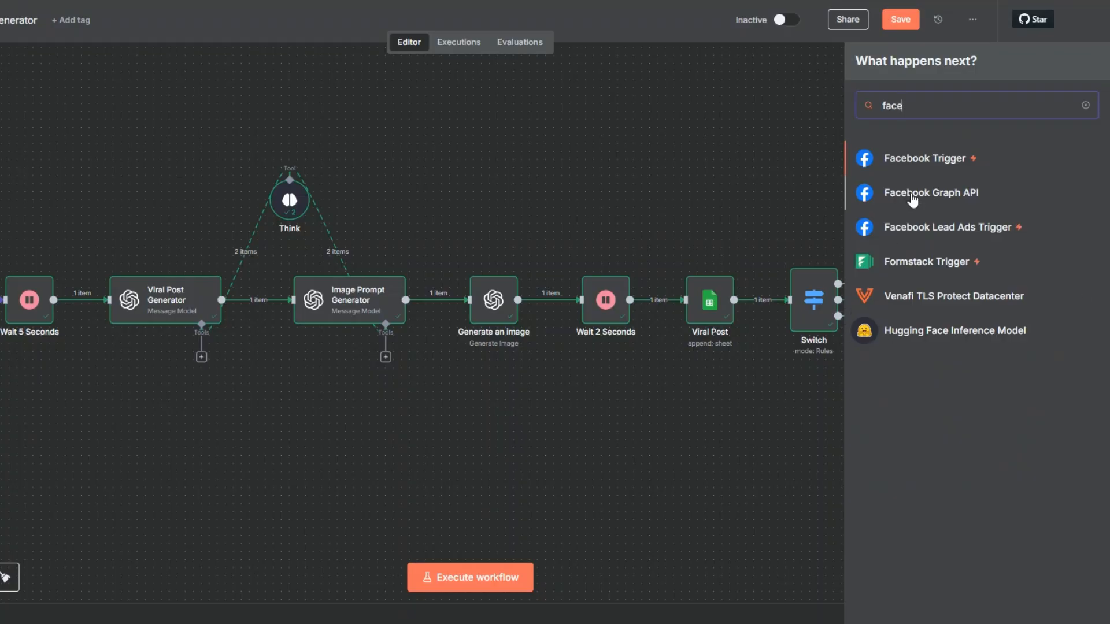
pyautogui.click(912, 199)
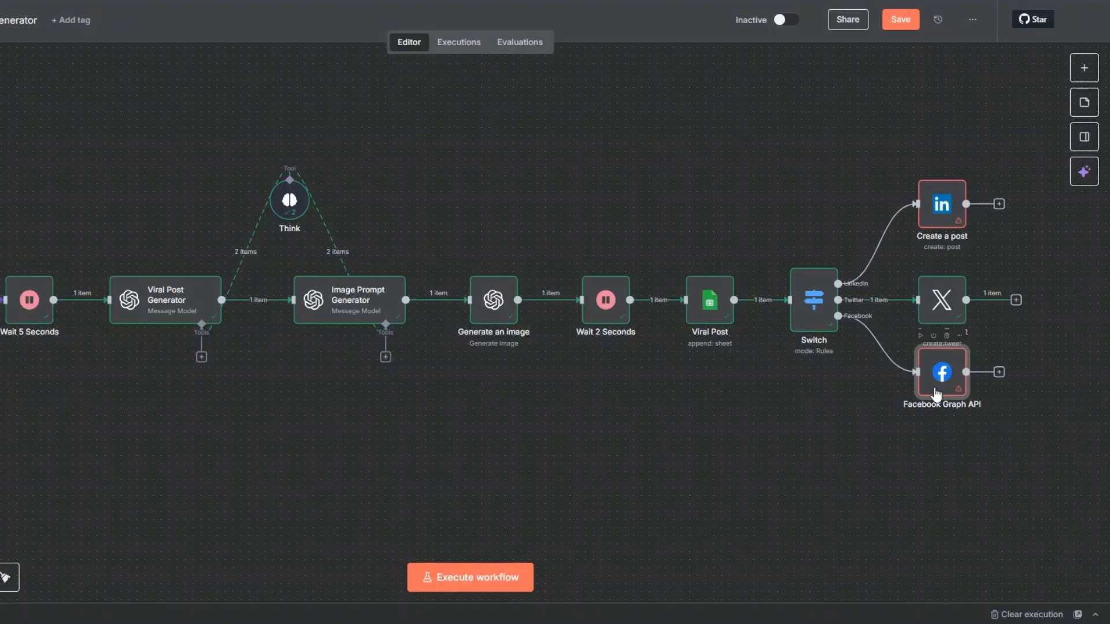
pyautogui.moveTo(942, 378); pyautogui.dragTo(936, 426)
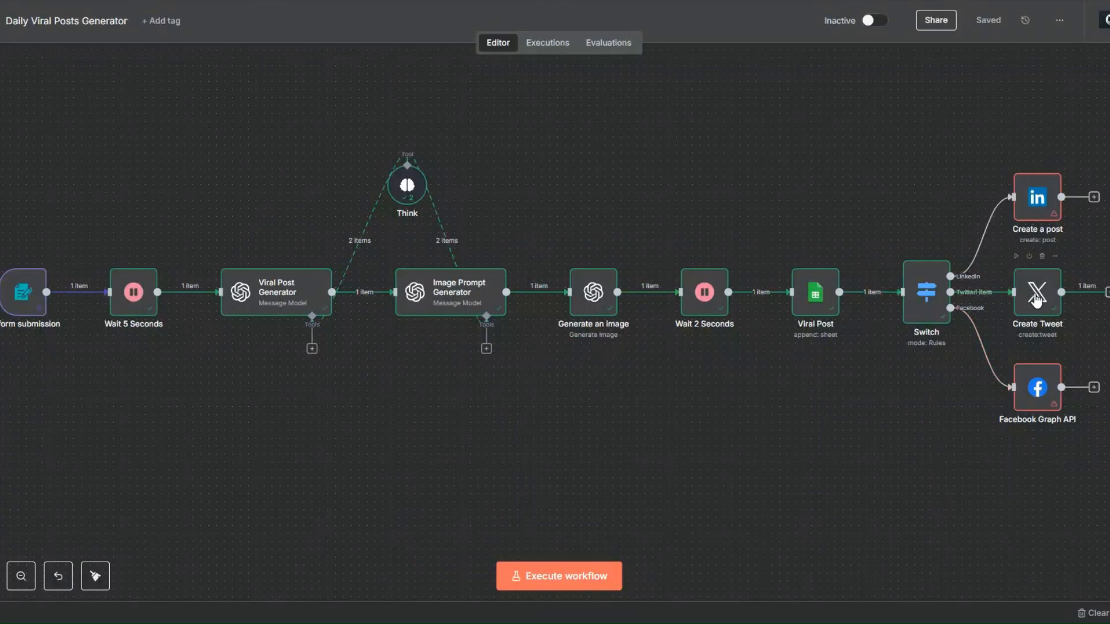
# Deactivate the LinkedIn Create a post node and the Facebook Graph API node, and save the workflow
pyautogui.rightClick(1036, 197)
pyautogui.click(1033, 290)
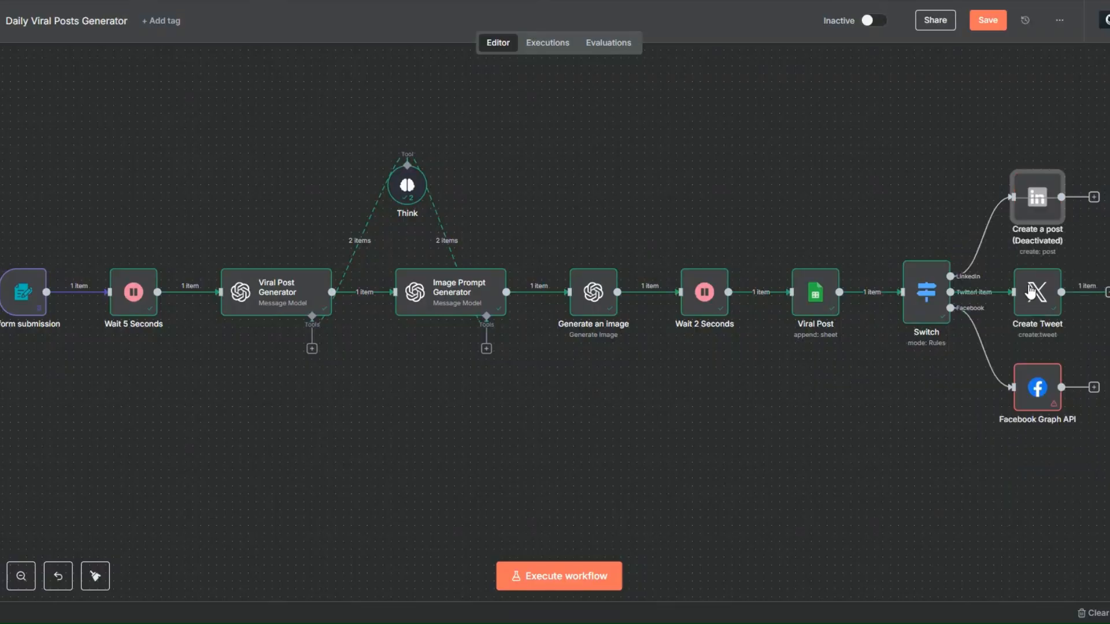
pyautogui.rightClick(1033, 391)
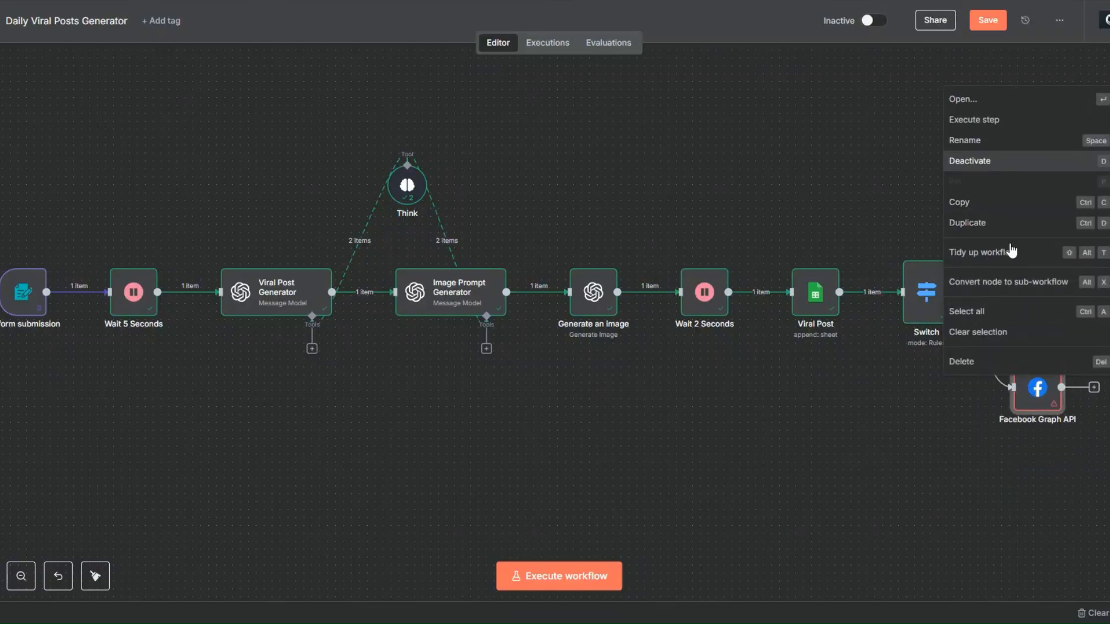
pyautogui.click(997, 162)
pyautogui.click(988, 20)
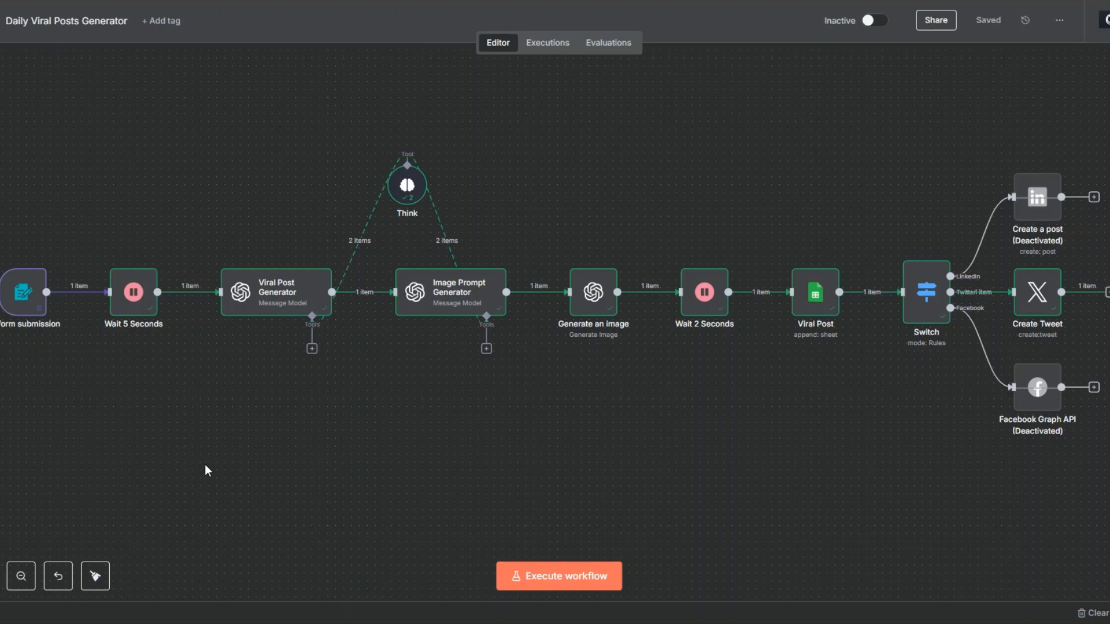
# Unpin the test data from the On form submission trigger and save the workflow
pyautogui.rightClick(23, 311)
pyautogui.click(58, 409)
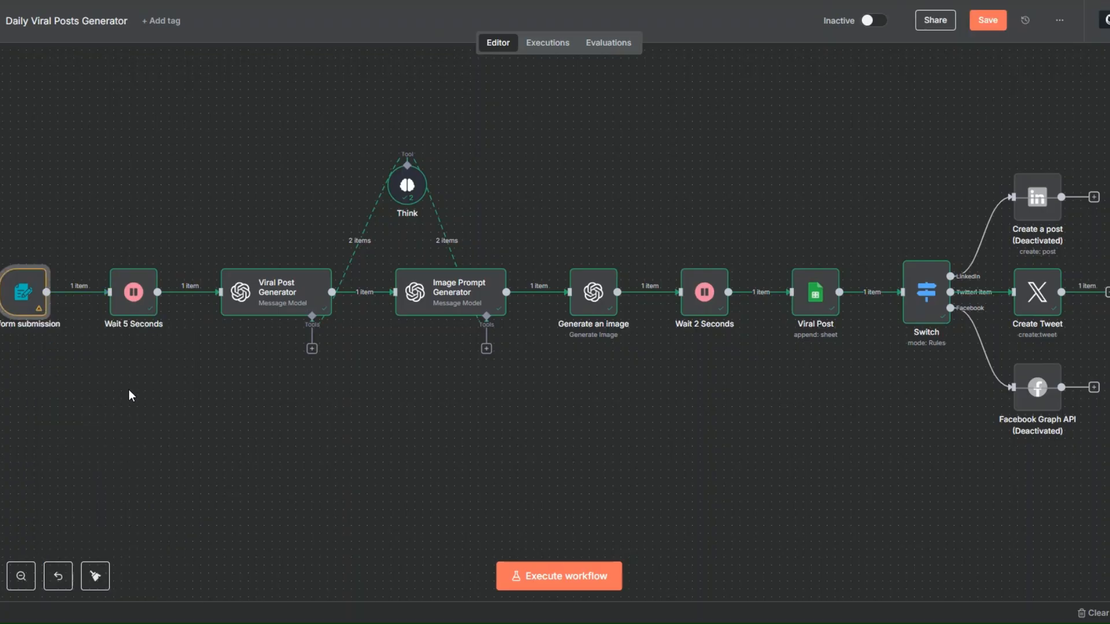
pyautogui.click(971, 23)
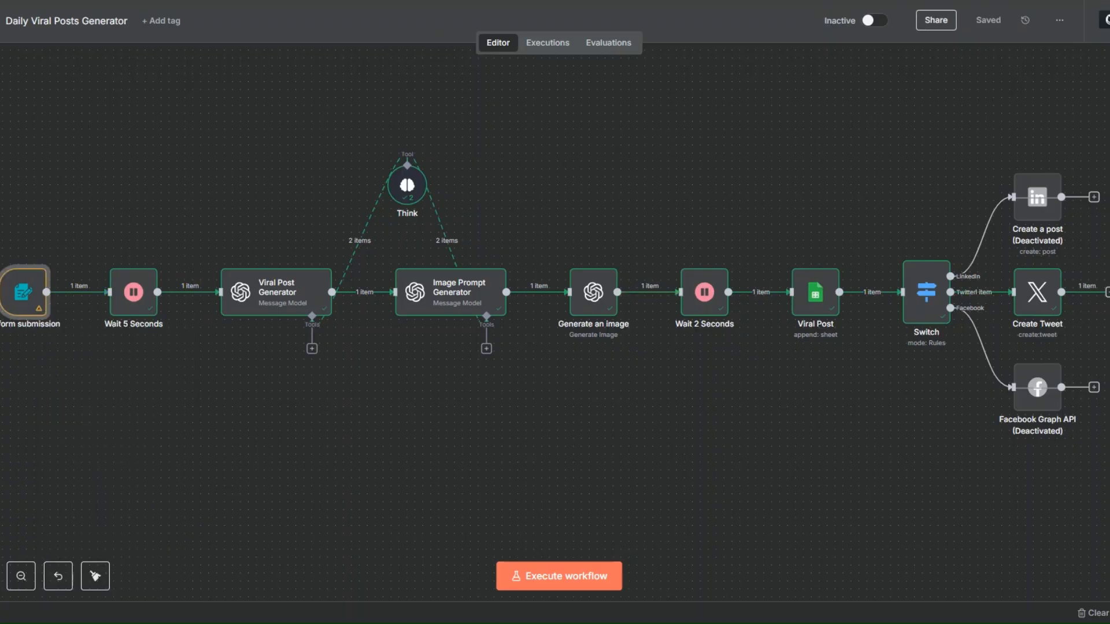
# Execute the workflow and set the test form's goal to Build authority, emotion to Curiosity and target audience to Content creators
pyautogui.click(550, 578)
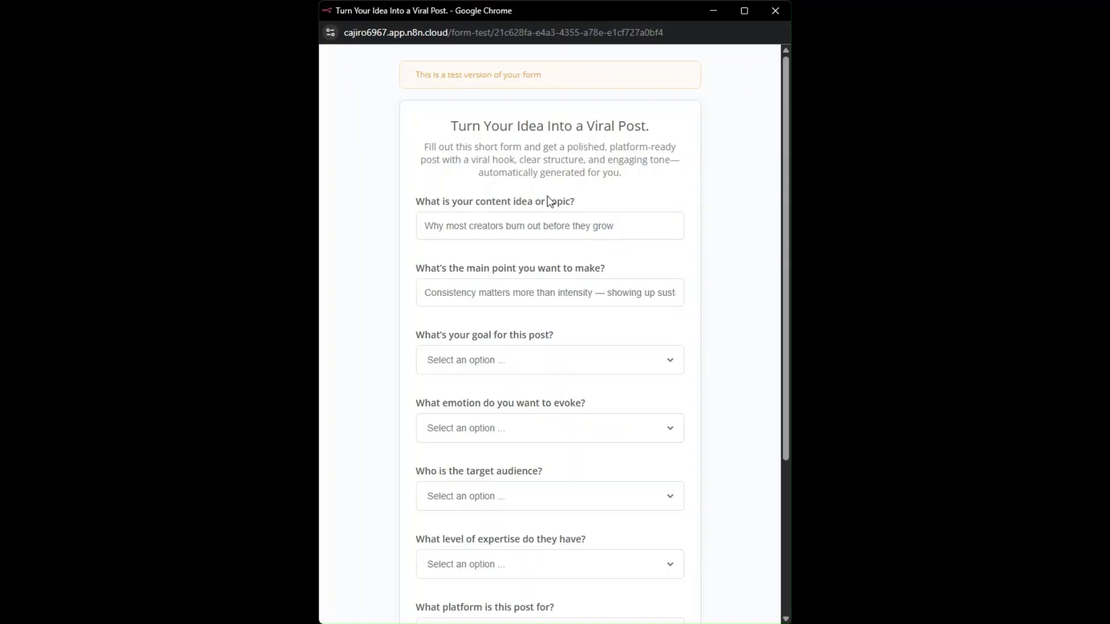
pyautogui.click(511, 220)
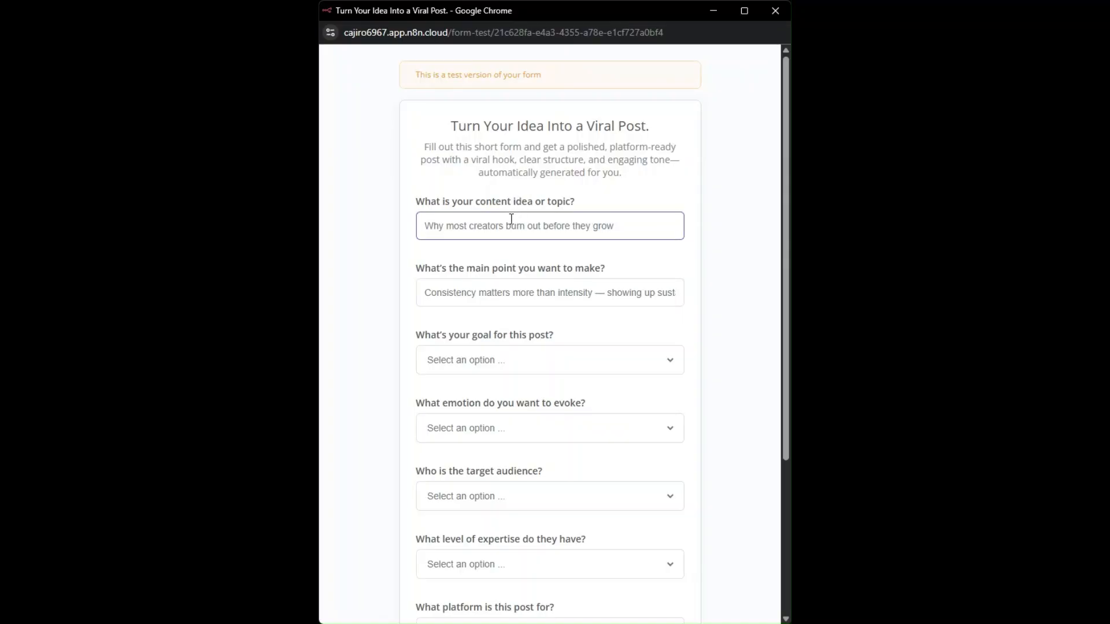
pyautogui.scroll(-1, 511, 219)
pyautogui.click(487, 223)
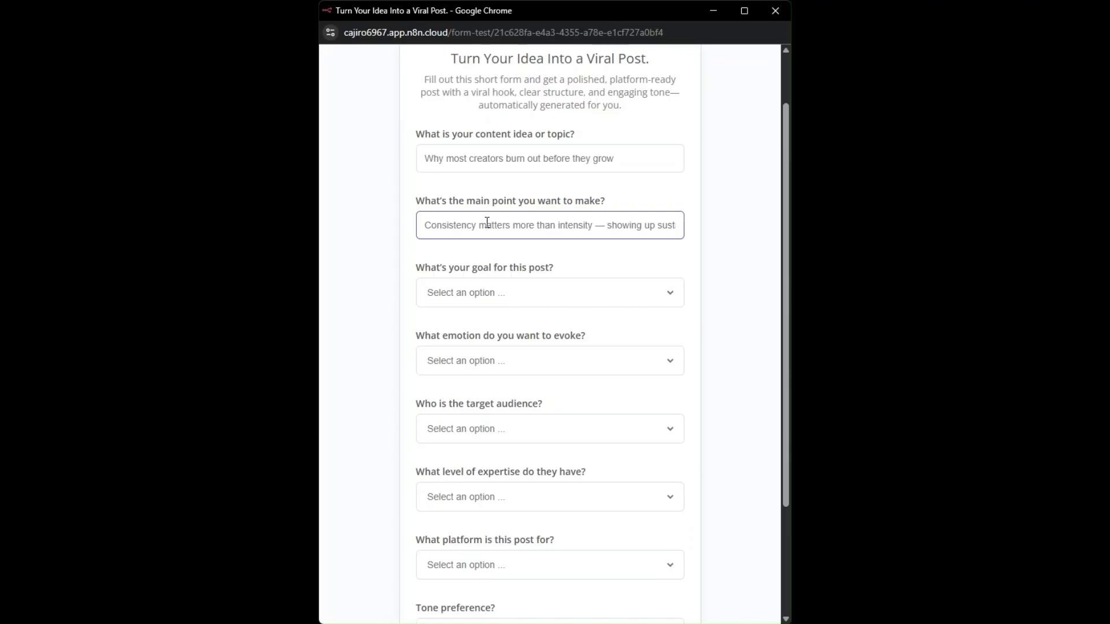
pyautogui.scroll(-1, 488, 223)
pyautogui.click(485, 224)
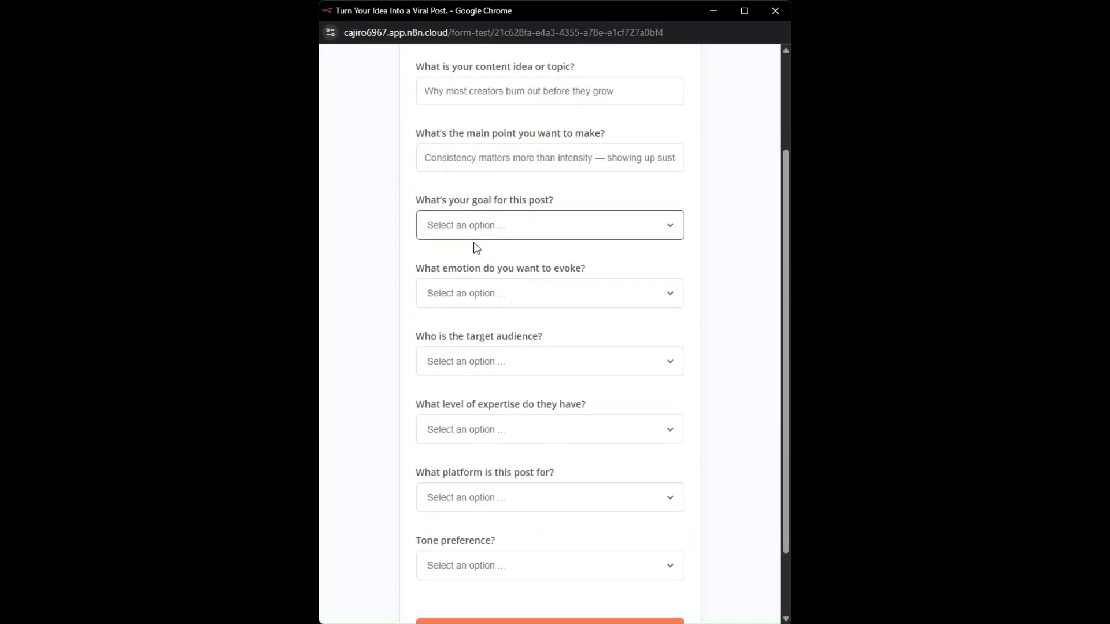
pyautogui.press('Down')
pyautogui.press('Tab')
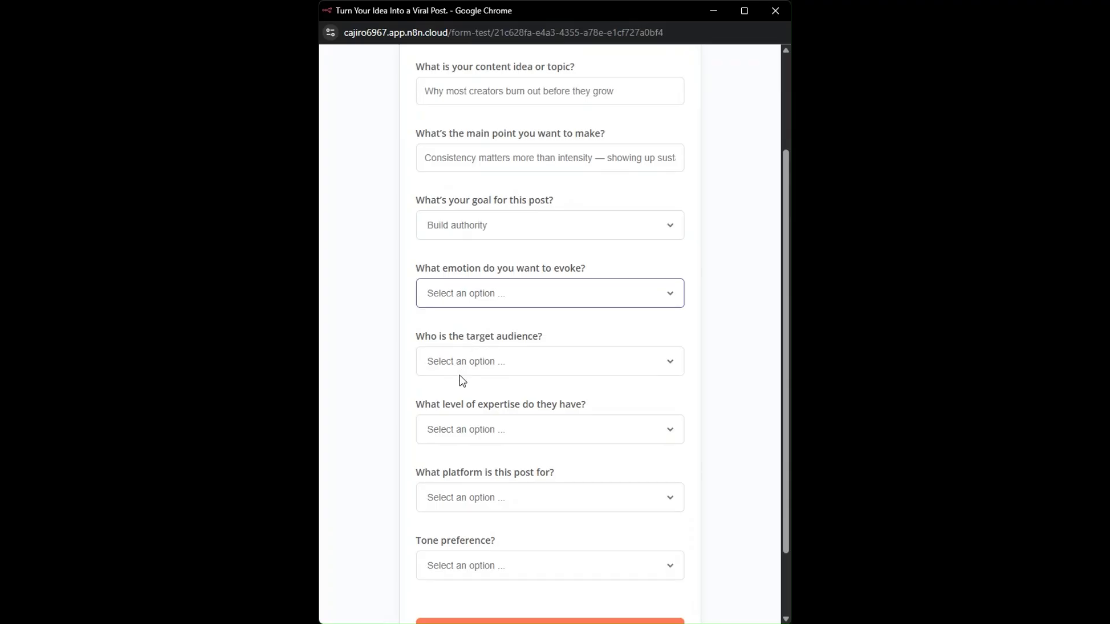
pyautogui.press('Down')
pyautogui.press('Tab')
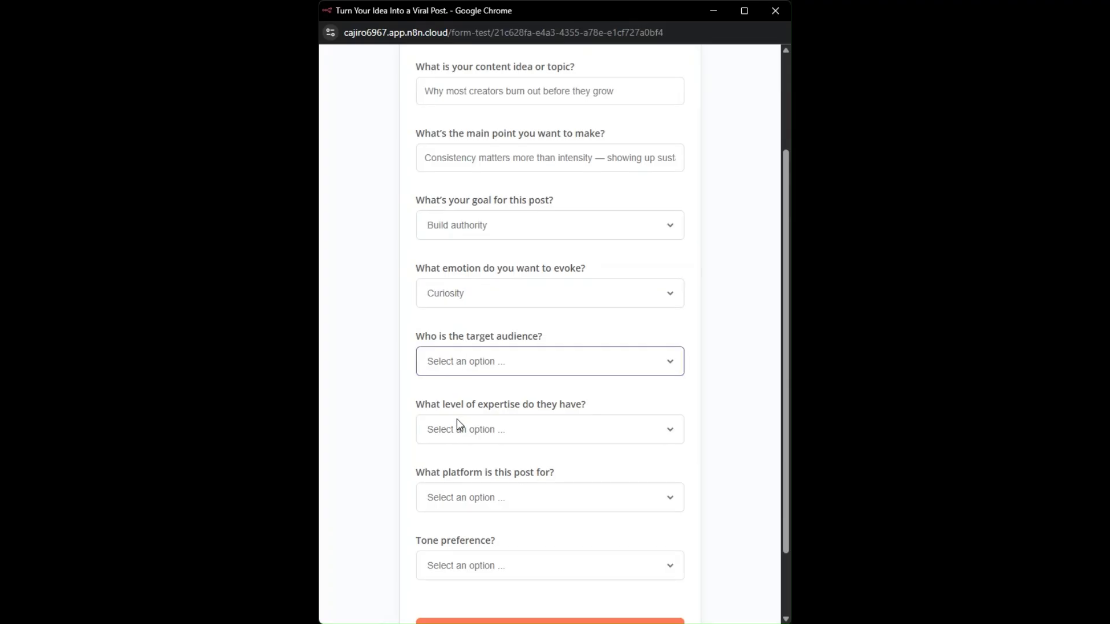
pyautogui.press('Down')
pyautogui.press('Tab')
# Set the expertise level to Advanced, platform to Twitter and tone to Professional, and submit the test form
pyautogui.click(462, 490)
pyautogui.click(463, 491)
pyautogui.click(474, 429)
pyautogui.click(466, 506)
pyautogui.scroll(-2, 474, 462)
pyautogui.click(479, 412)
pyautogui.click(474, 462)
pyautogui.click(471, 484)
pyautogui.click(473, 534)
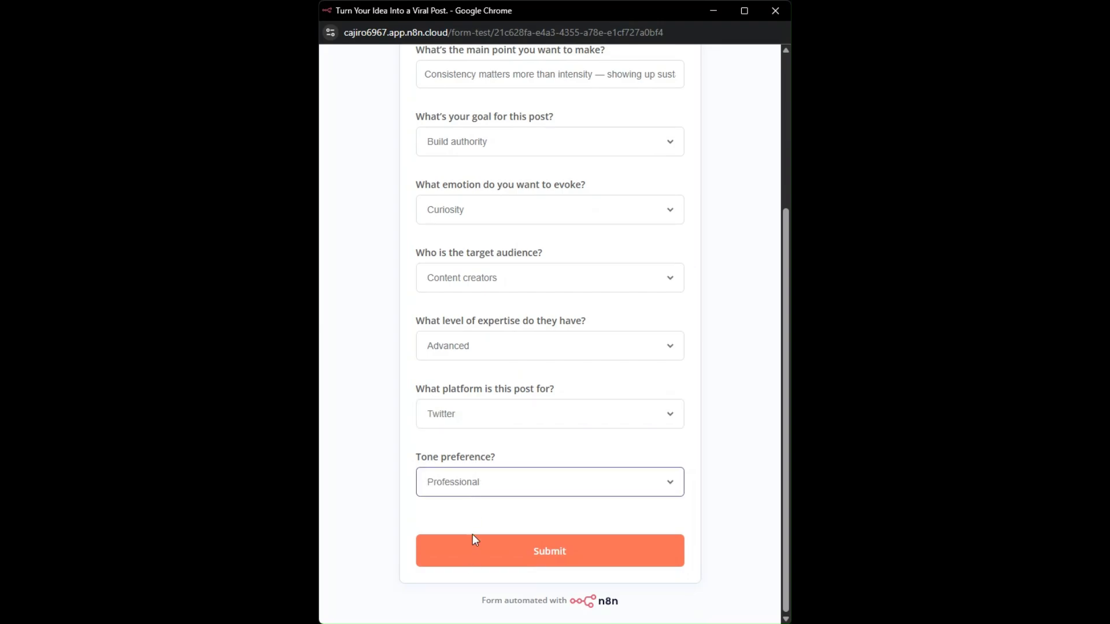
pyautogui.click(541, 554)
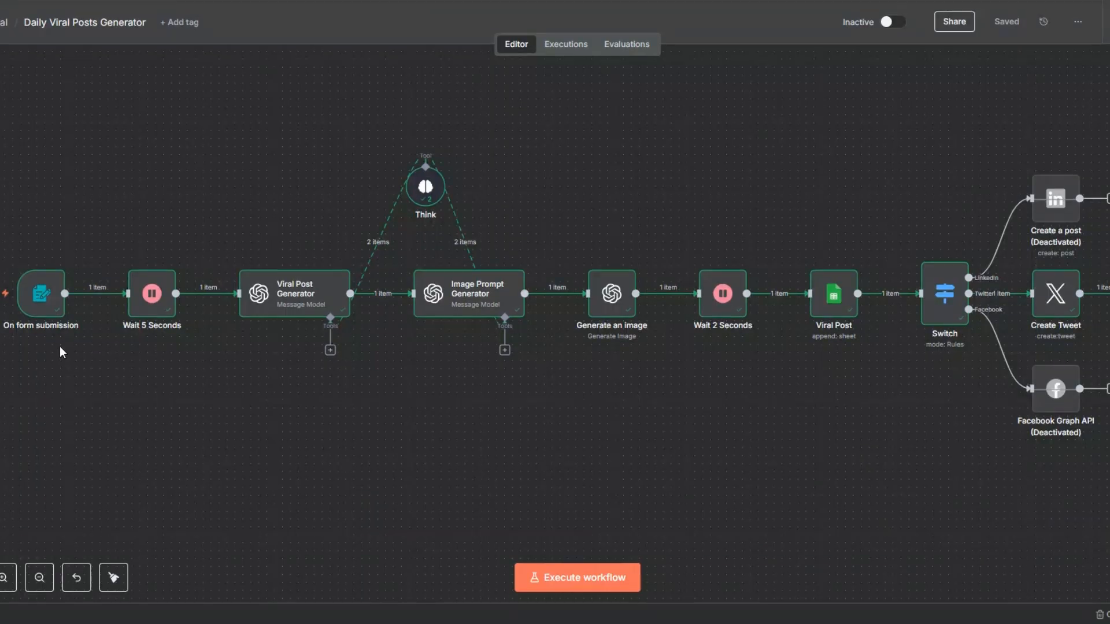
# Review the submitted answers in the On form submission output and the post text in the Viral Post Generator output
pyautogui.rightClick(56, 306)
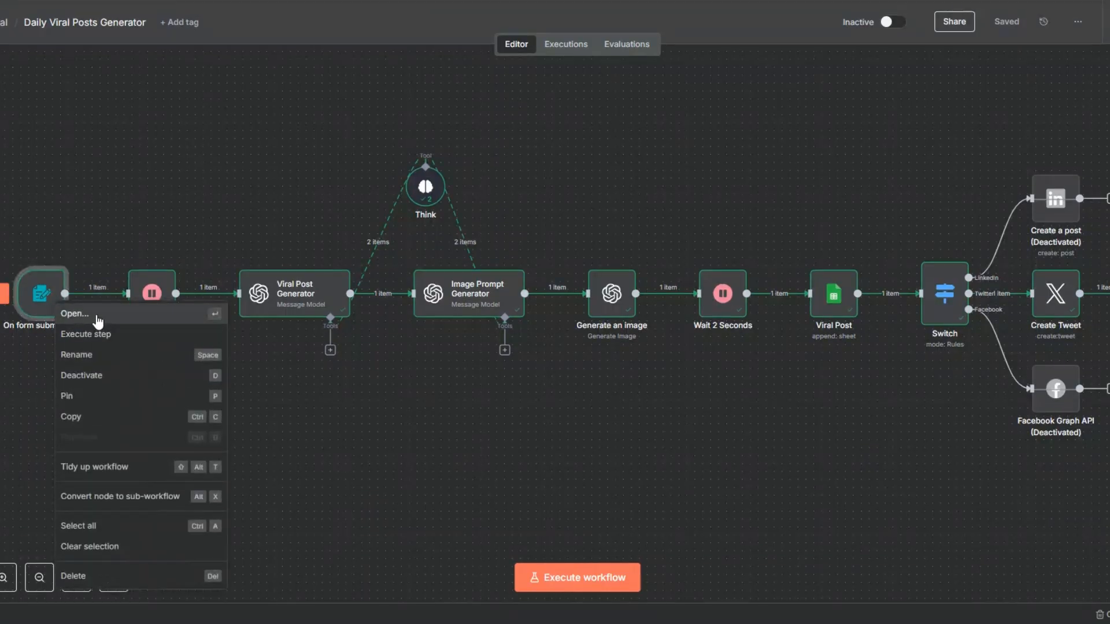
pyautogui.click(96, 315)
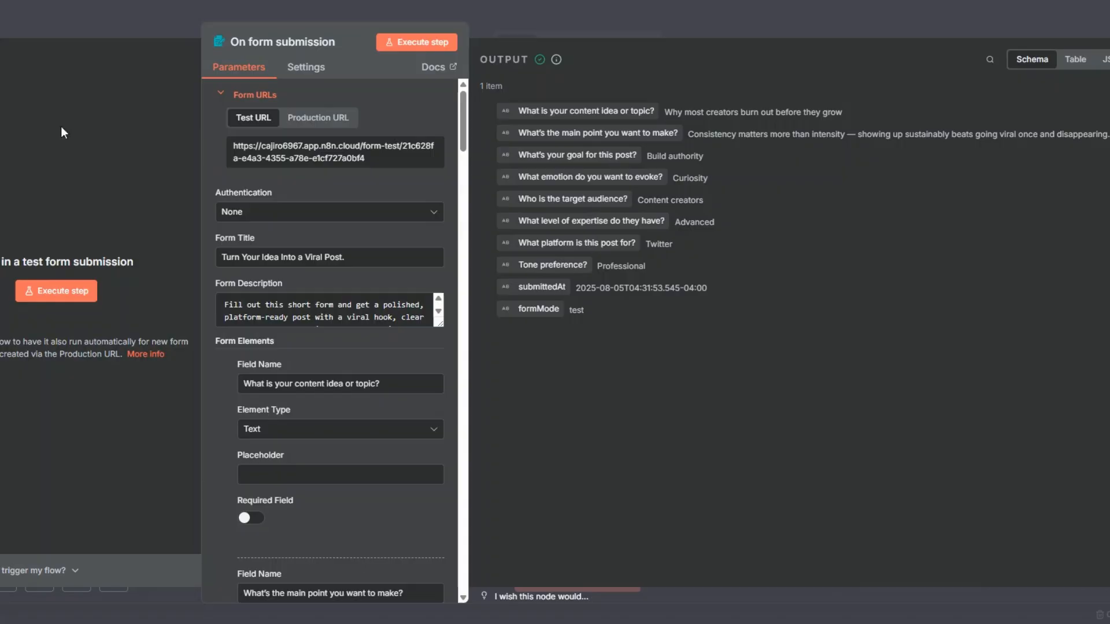
pyautogui.press('Escape')
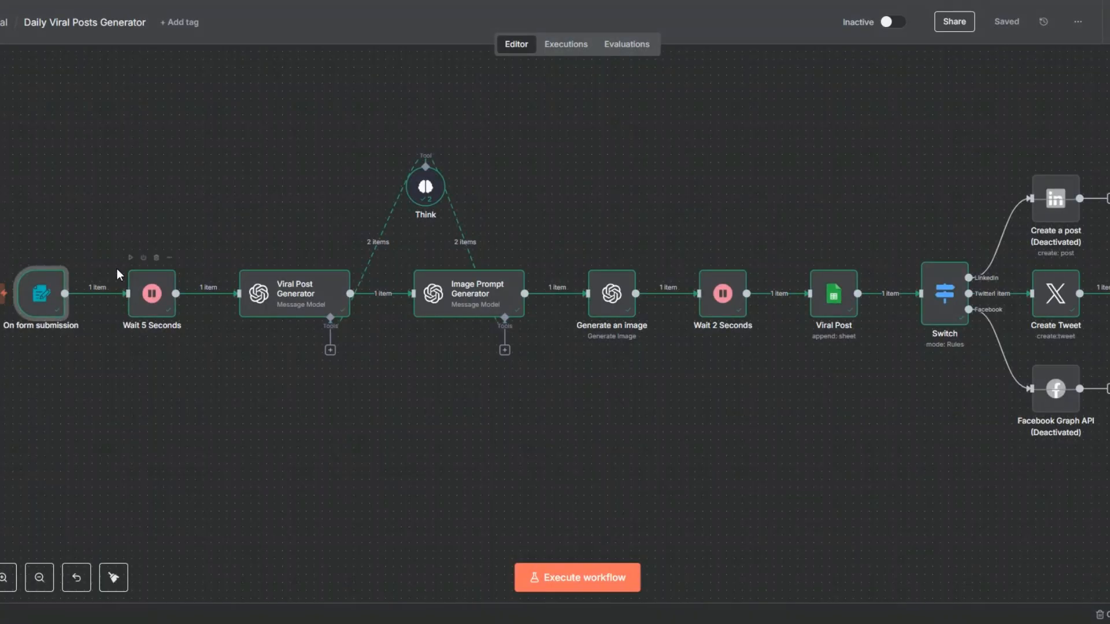
pyautogui.rightClick(292, 306)
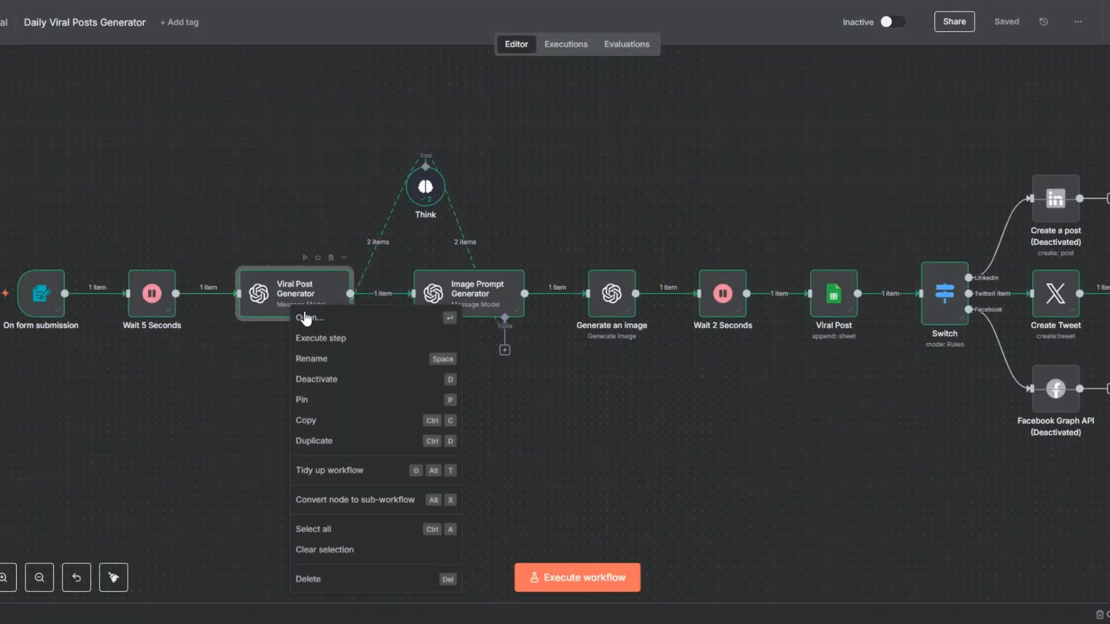
pyautogui.click(307, 318)
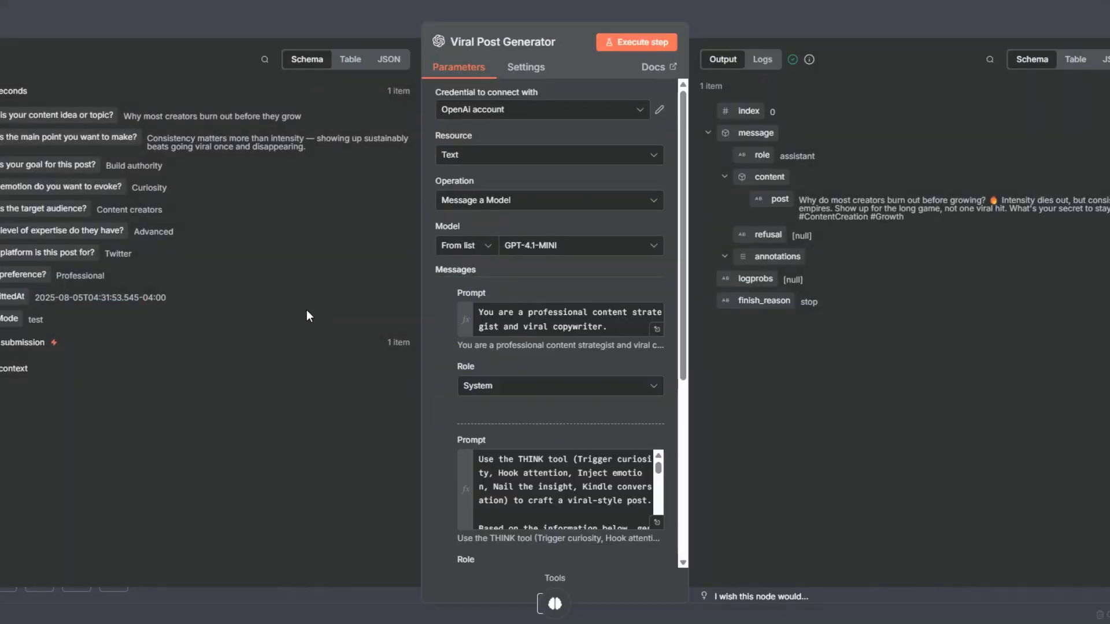
pyautogui.moveTo(106, 253); pyautogui.dragTo(135, 255)
pyautogui.click(13, 62)
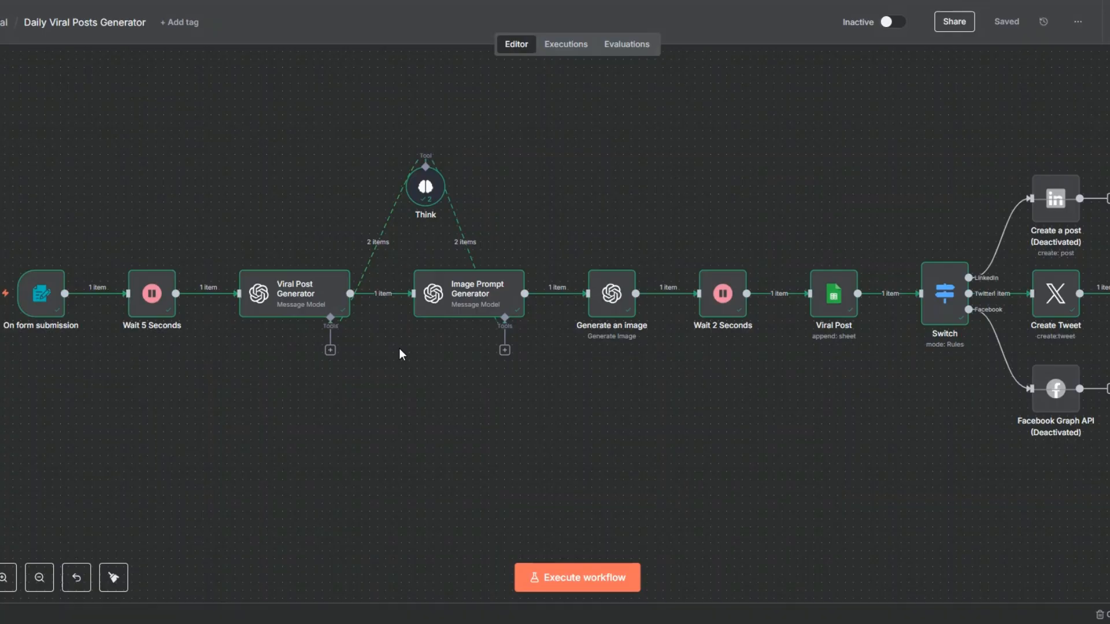
# Review the prompt text in the Image Prompt Generator output and view the picture produced by the Generate an image node
pyautogui.rightClick(496, 298)
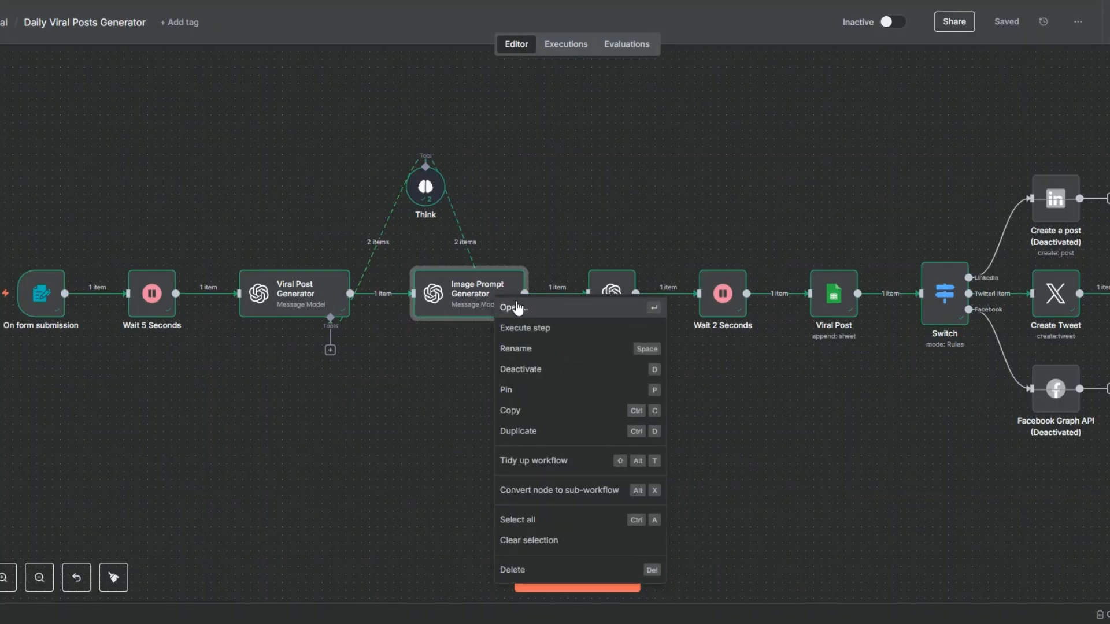
pyautogui.click(516, 307)
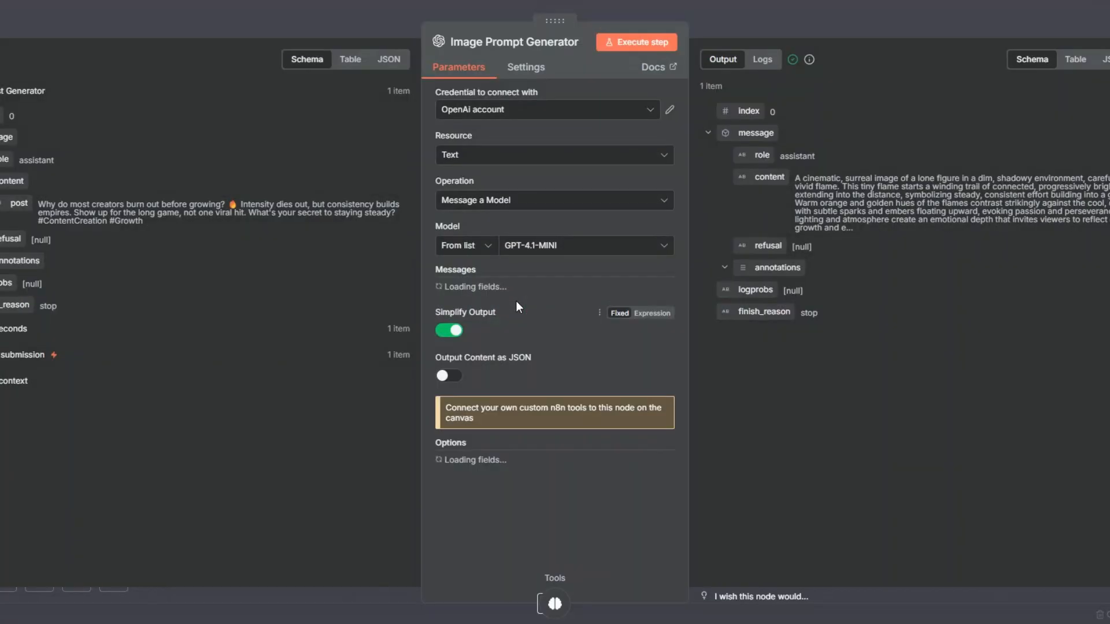
pyautogui.moveTo(797, 178); pyautogui.dragTo(882, 221)
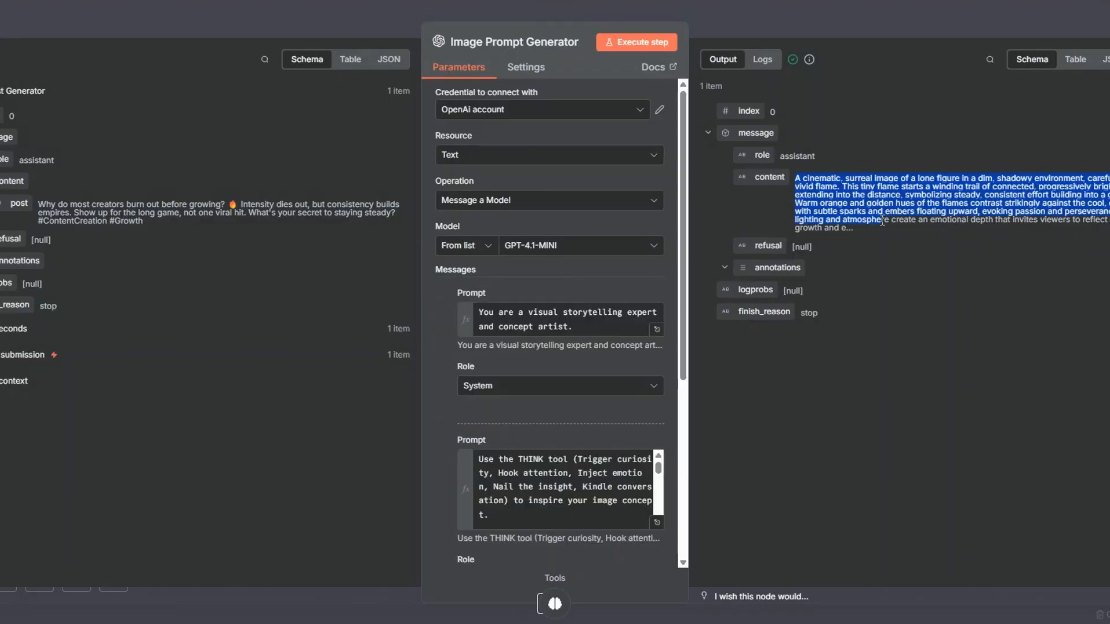
pyautogui.press('Escape')
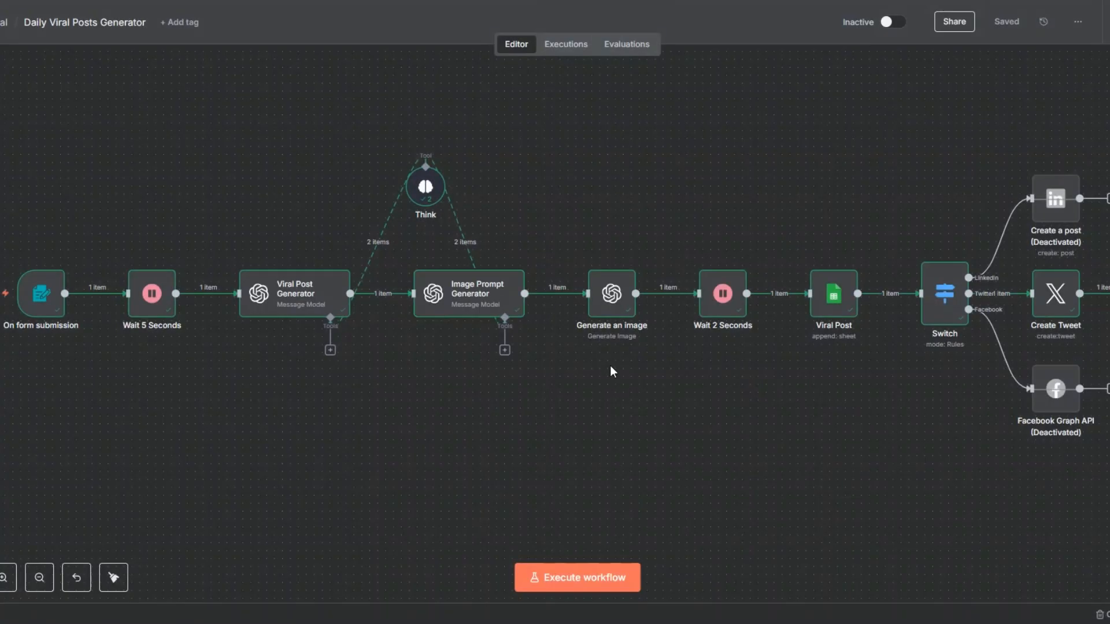
pyautogui.rightClick(600, 296)
pyautogui.doubleClick(633, 312)
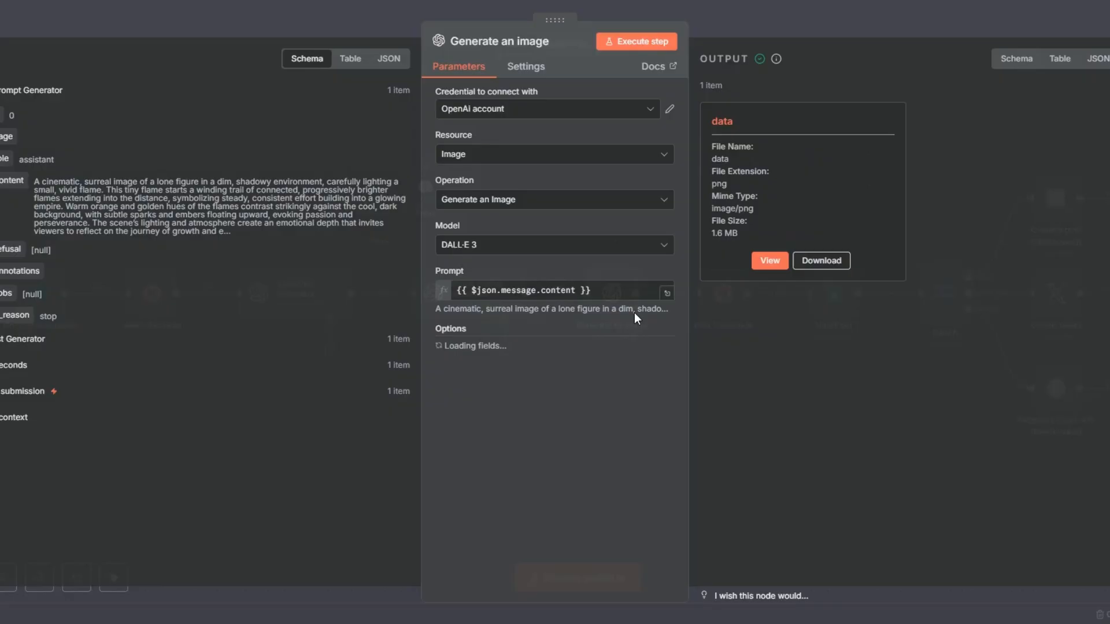
pyautogui.click(772, 255)
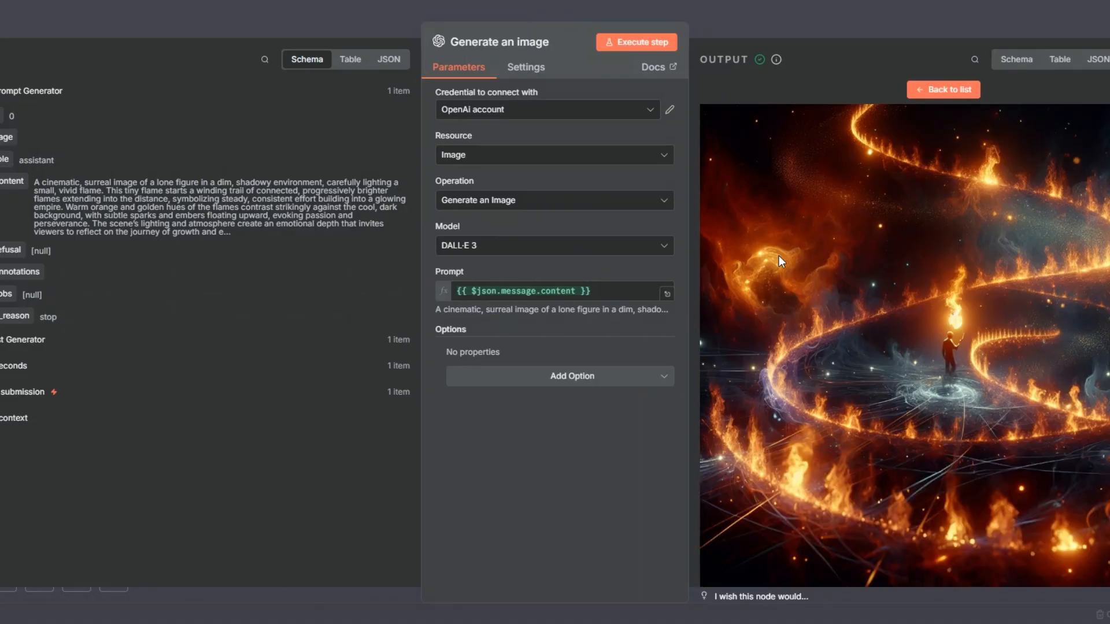
pyautogui.press('Escape')
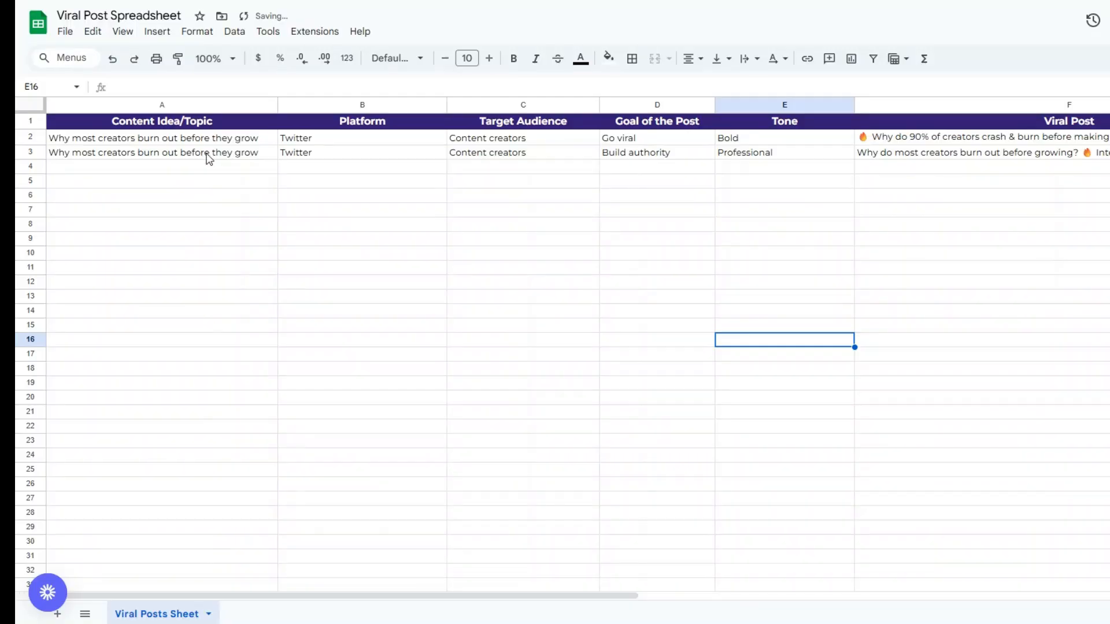
# Switch to the Viral Post Spreadsheet in Google Sheets and check the newly logged row, including its full Viral Post text
pyautogui.click(207, 153)
pyautogui.click(205, 181)
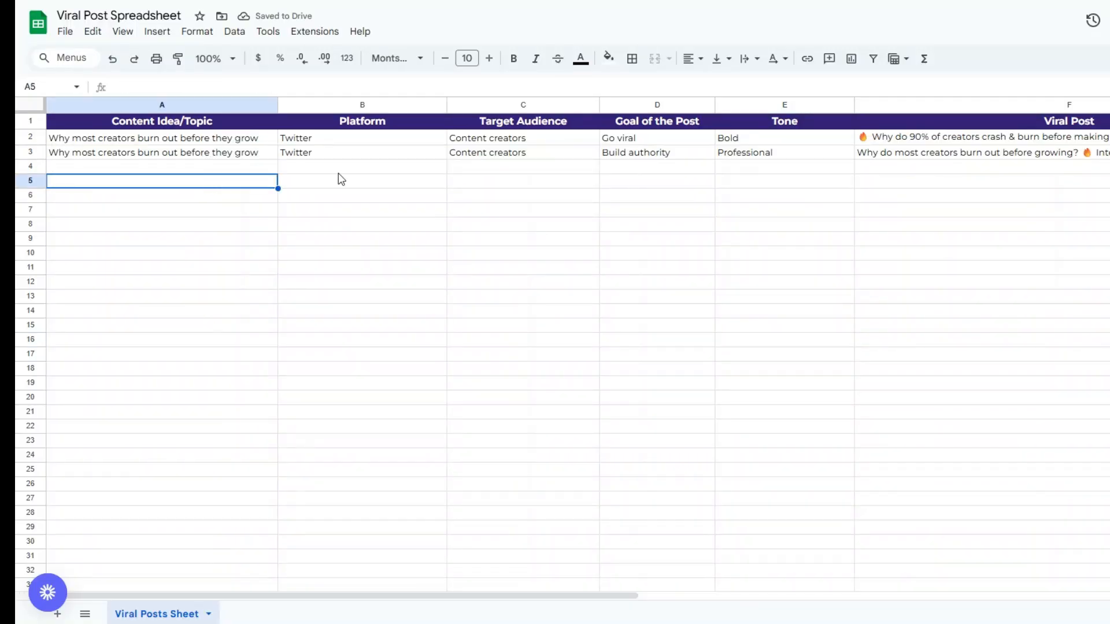
pyautogui.click(341, 179)
pyautogui.click(510, 184)
pyautogui.click(642, 188)
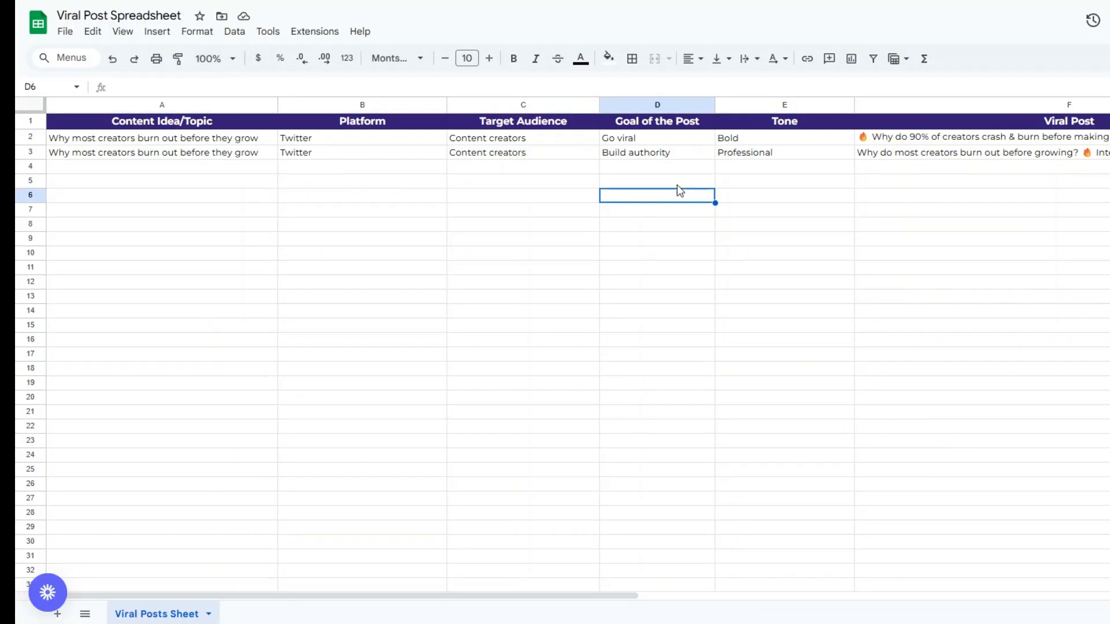
pyautogui.click(797, 184)
pyautogui.doubleClick(899, 156)
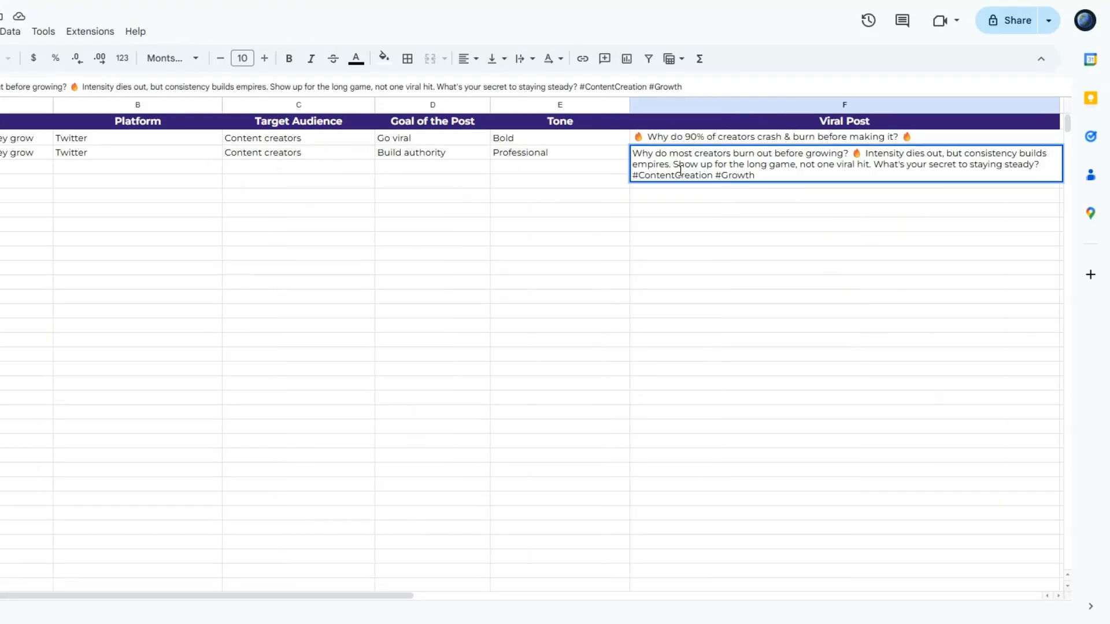
pyautogui.click(703, 200)
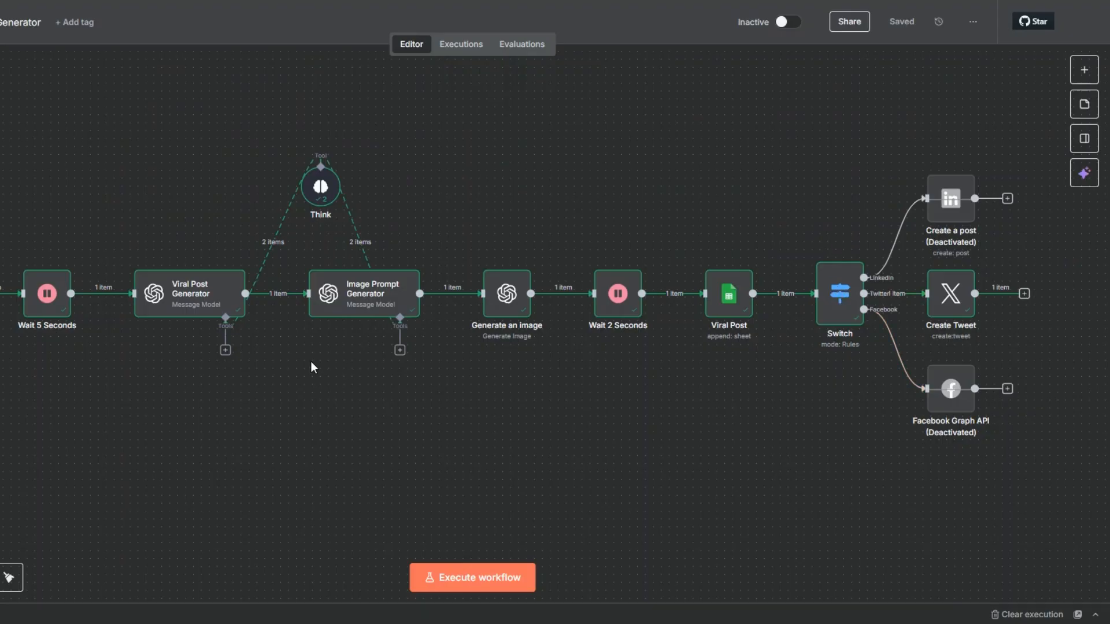
# Switch back to the n8n workflow, check the published text in the Create Tweet node's output, and return to the canvas
pyautogui.rightClick(959, 306)
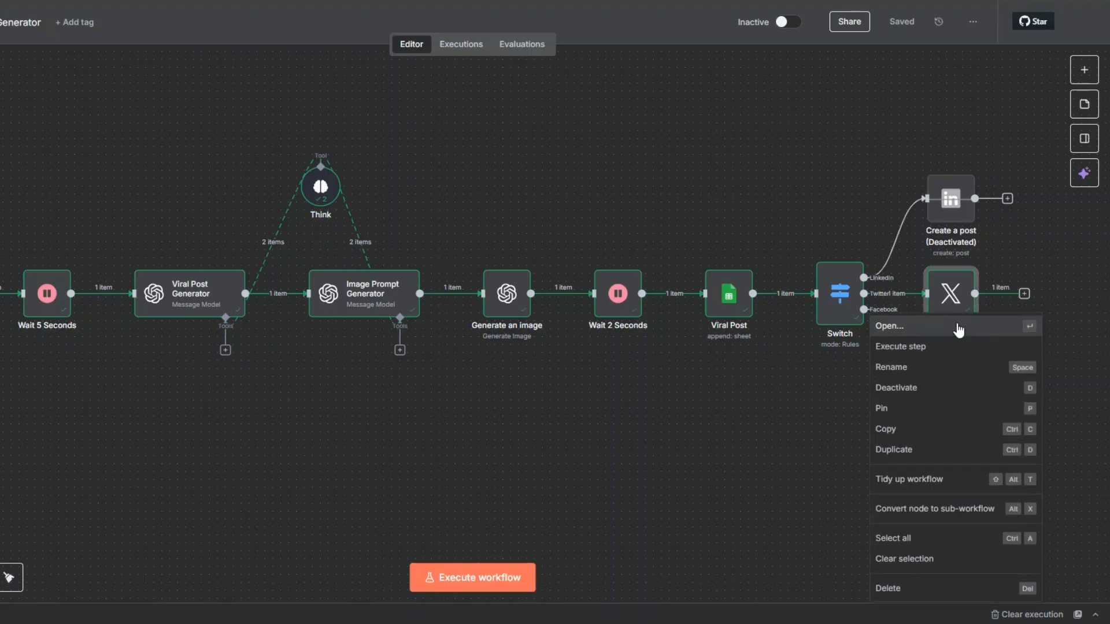
pyautogui.click(956, 326)
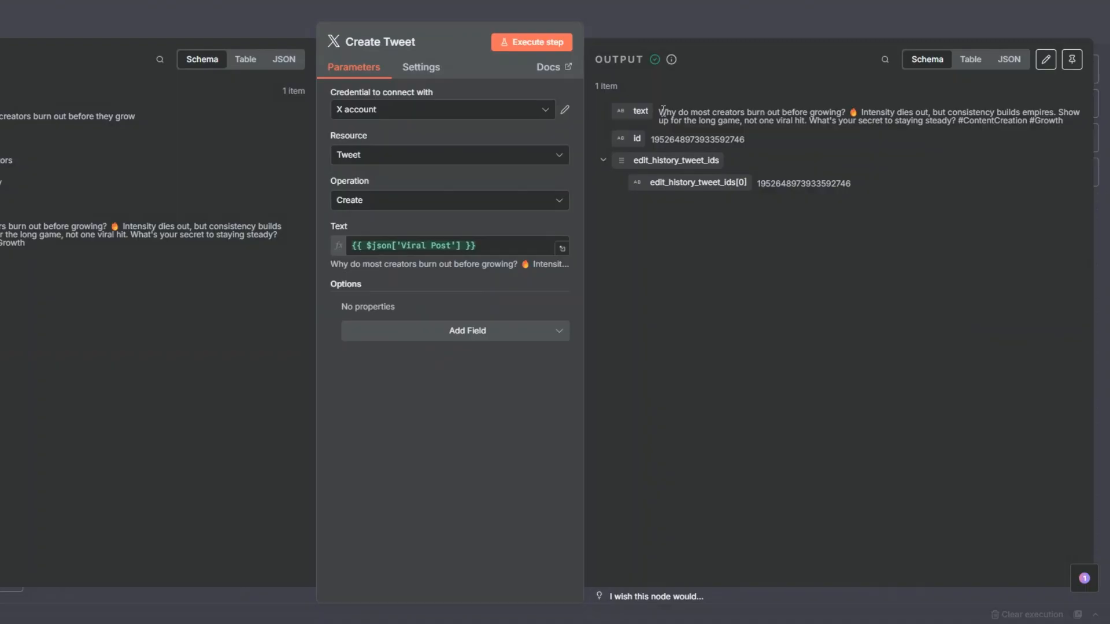
pyautogui.moveTo(659, 113); pyautogui.dragTo(1061, 153)
pyautogui.click(721, 99)
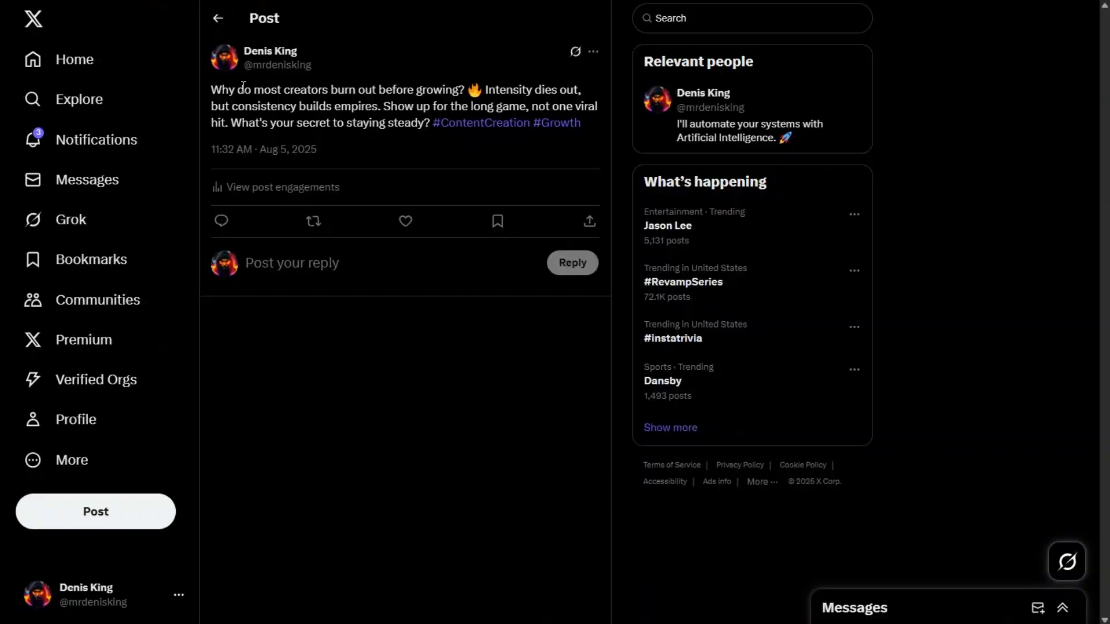
pyautogui.moveTo(211, 89); pyautogui.dragTo(590, 128)
pyautogui.click(583, 140)
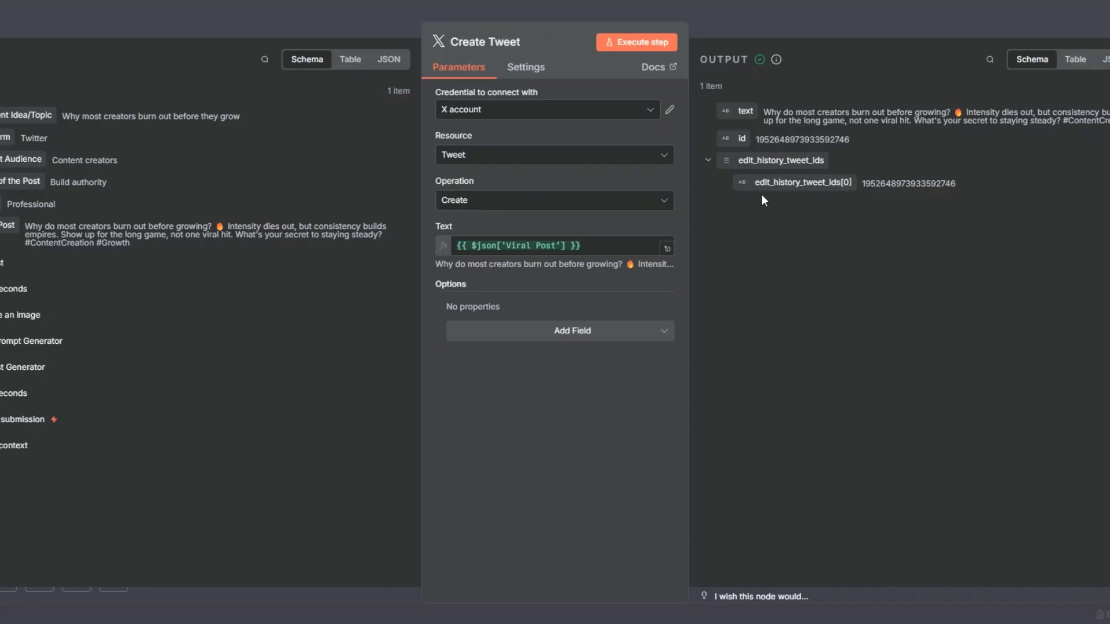
pyautogui.click(42, 33)
pyautogui.click(644, 404)
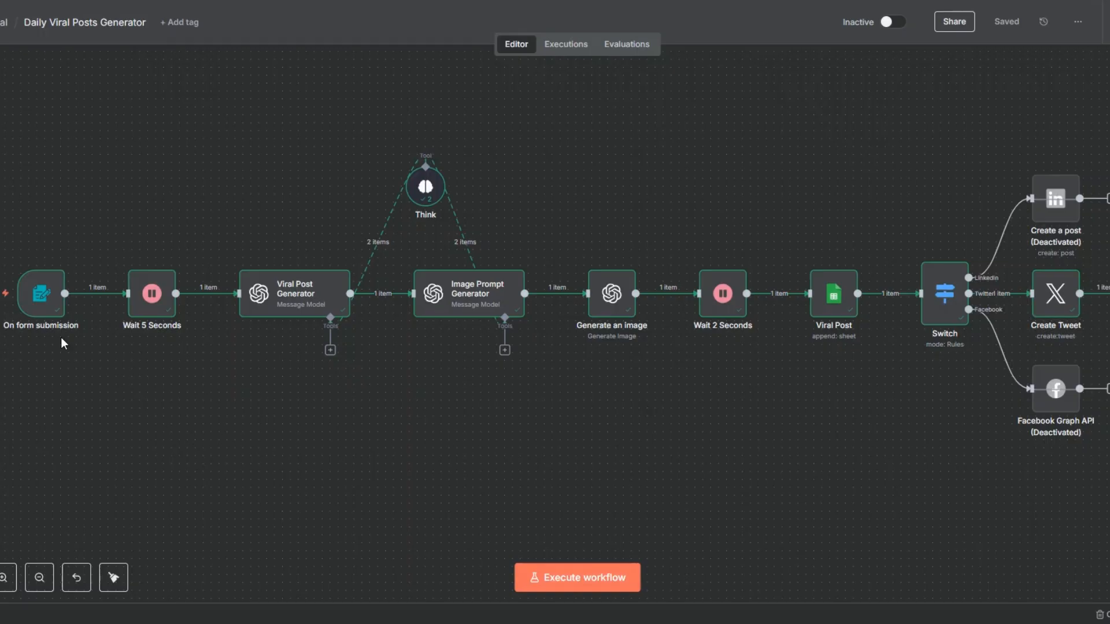